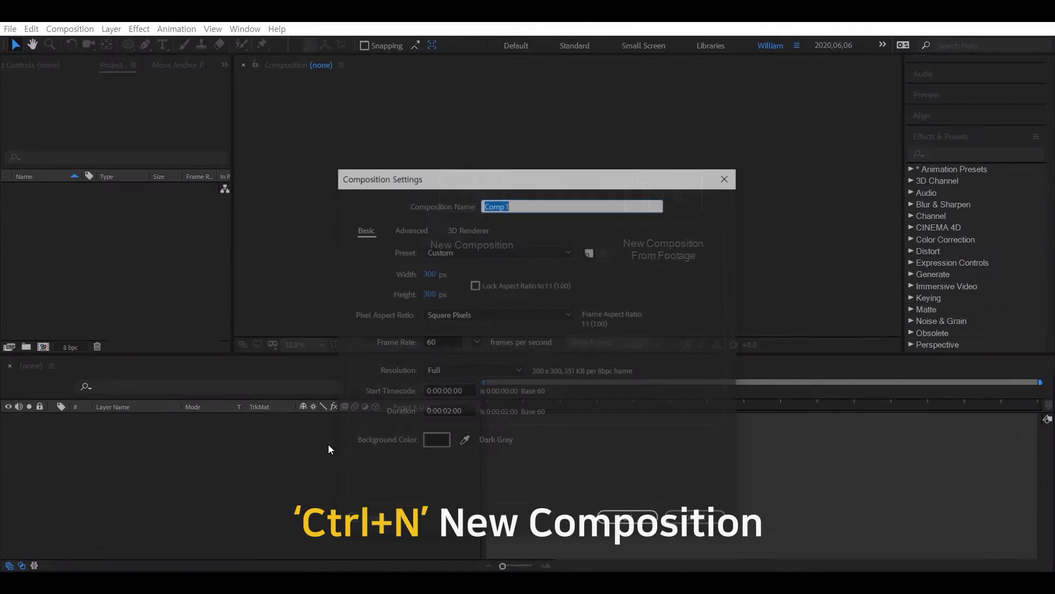
Name the new comp Shape_Circle_Line, give it a 3-second duration, and confirm.
left_click(529, 205)
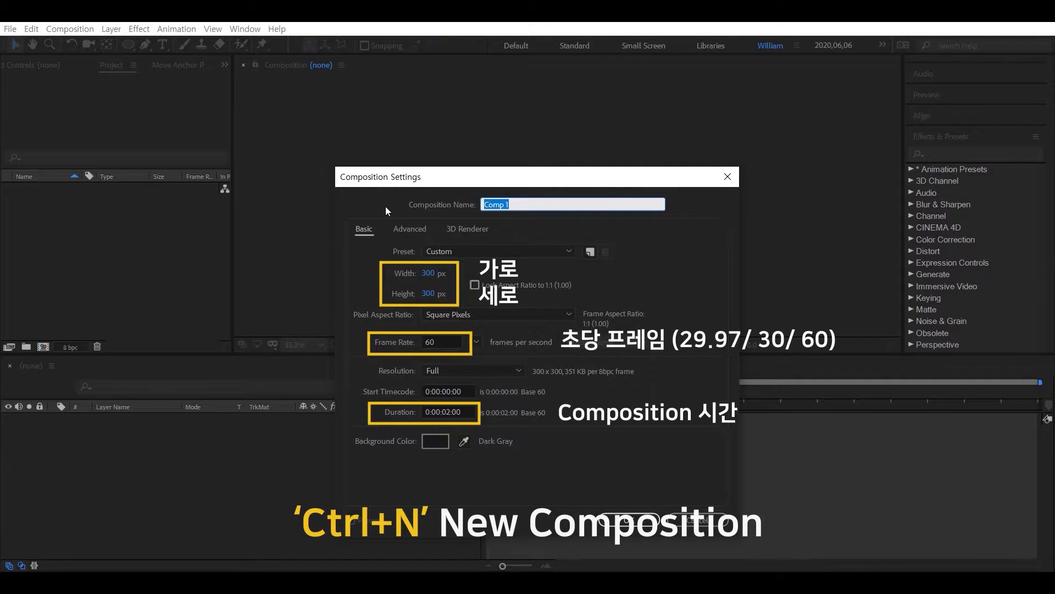
type("Shape_Ci")
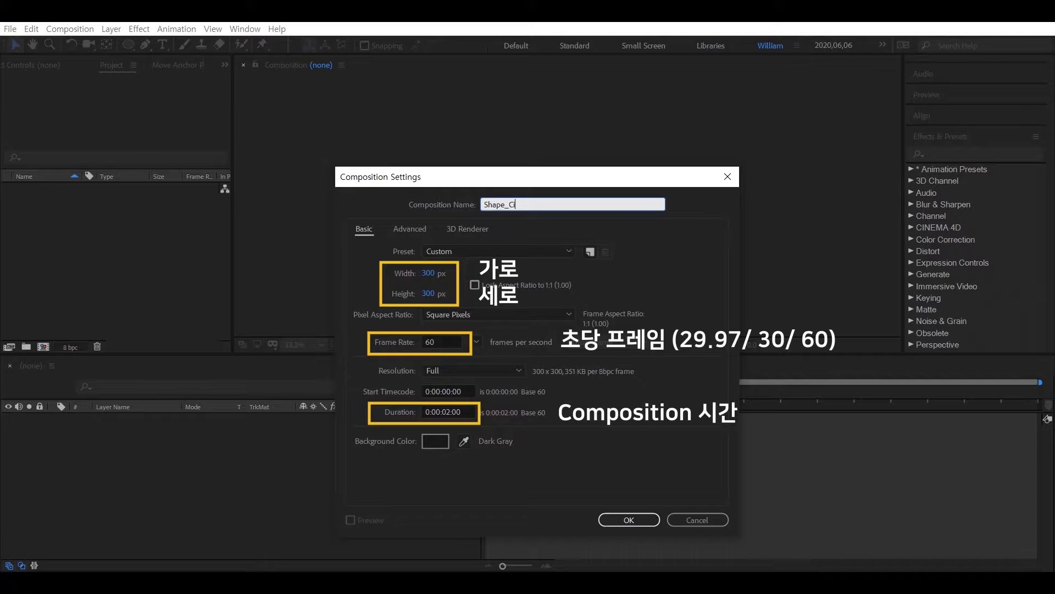
type("rcle_Line")
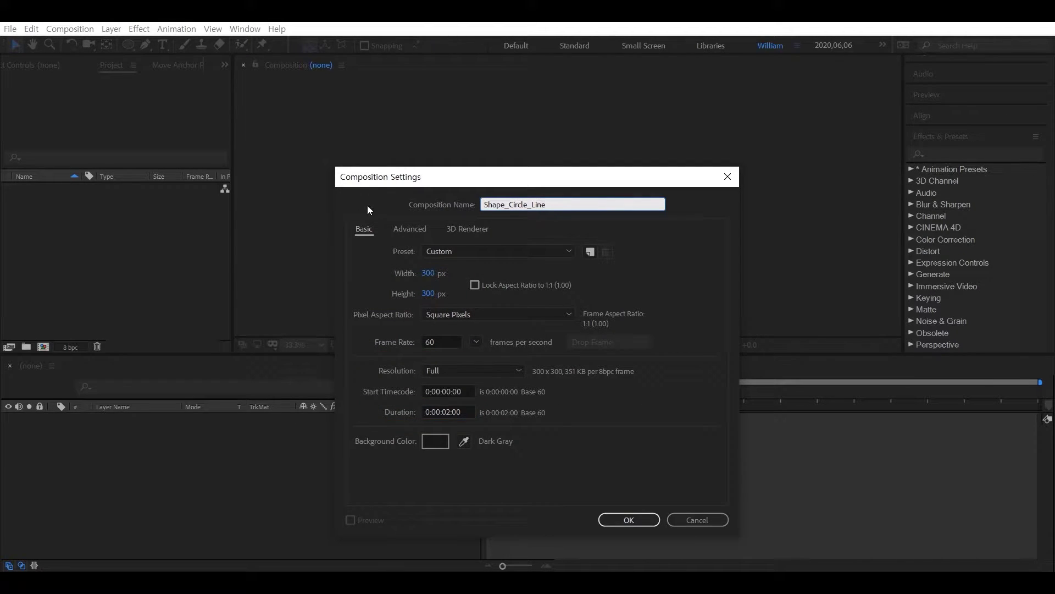
left_click(463, 411)
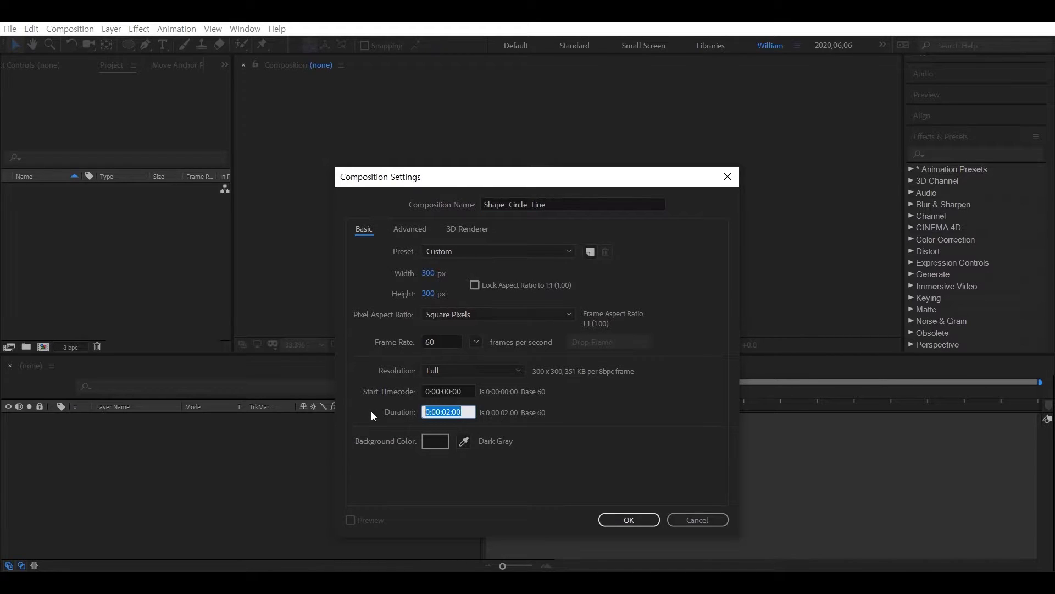
type("3.")
key("Return")
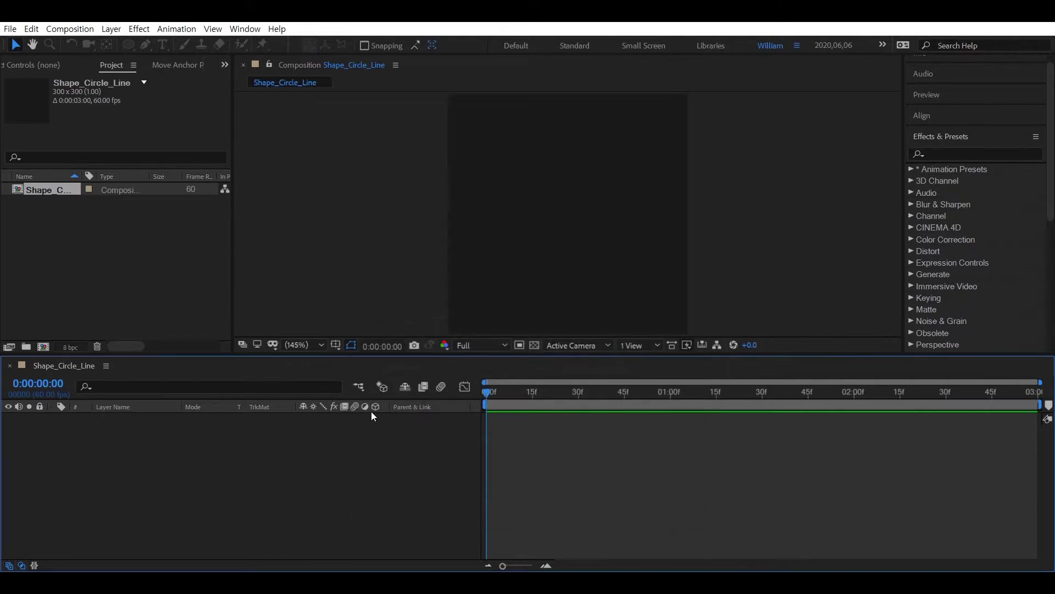
Add a full-comp ellipse shape layer and scale it down to 91%.
double_click(130, 45)
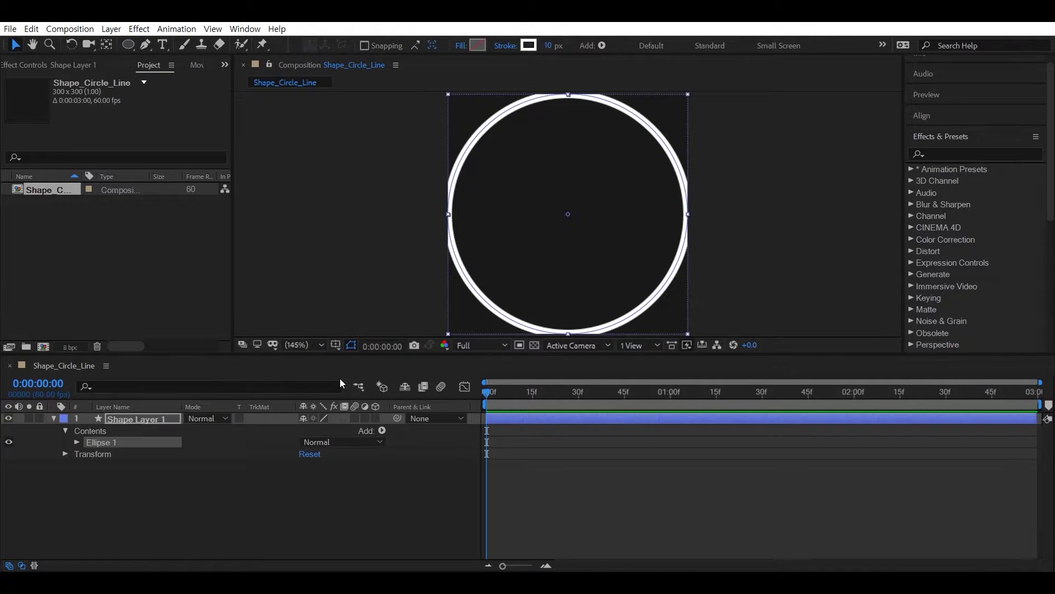
left_click(280, 481)
left_click(154, 419)
key("s")
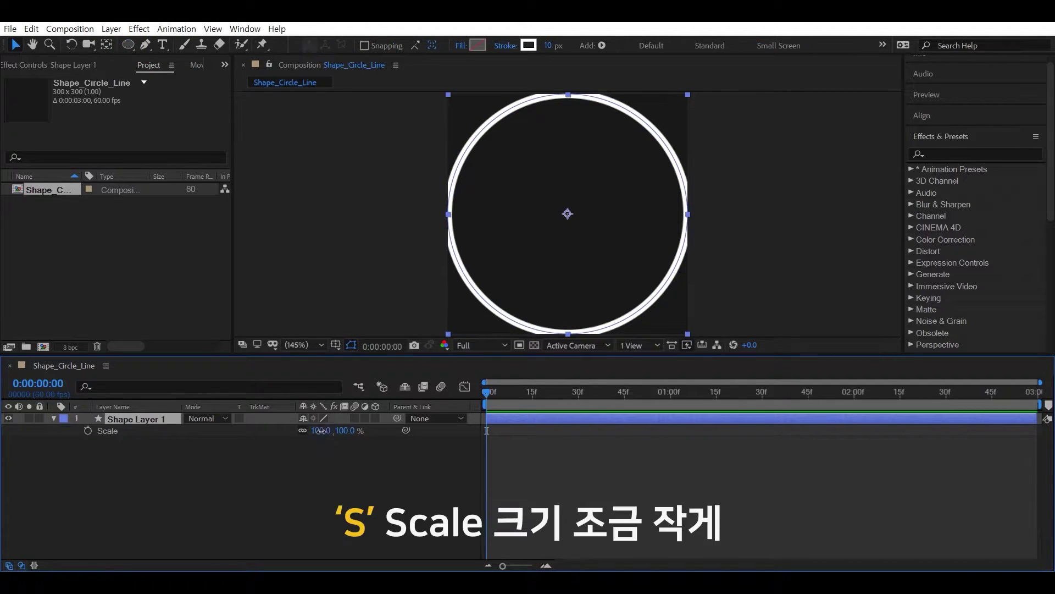
left_click_drag(321, 430, 316, 432)
left_click(314, 487)
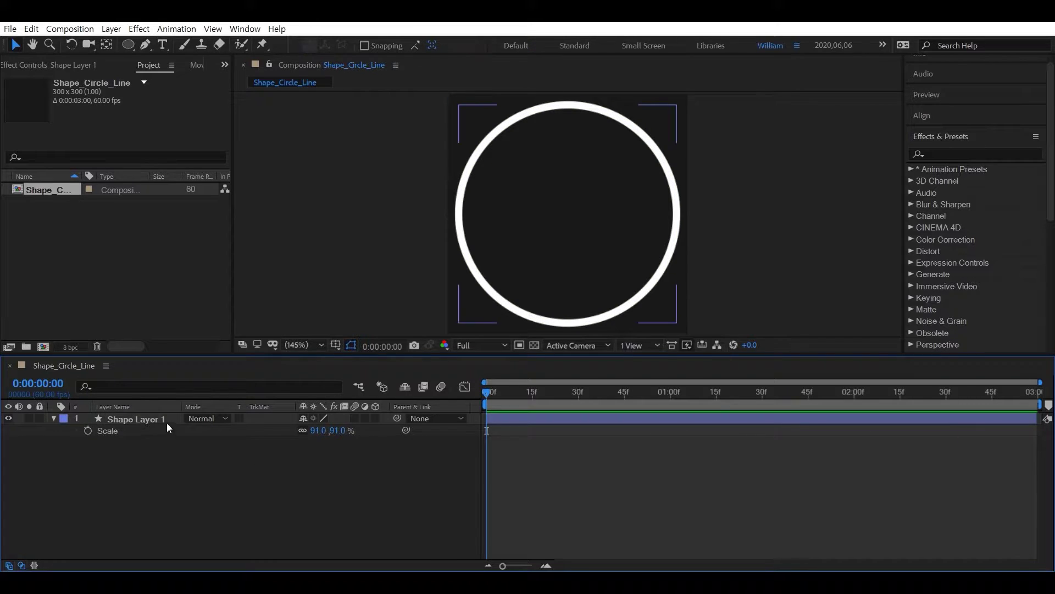
Add Trim Paths to Shape Layer 1's circle contents.
left_click(54, 419)
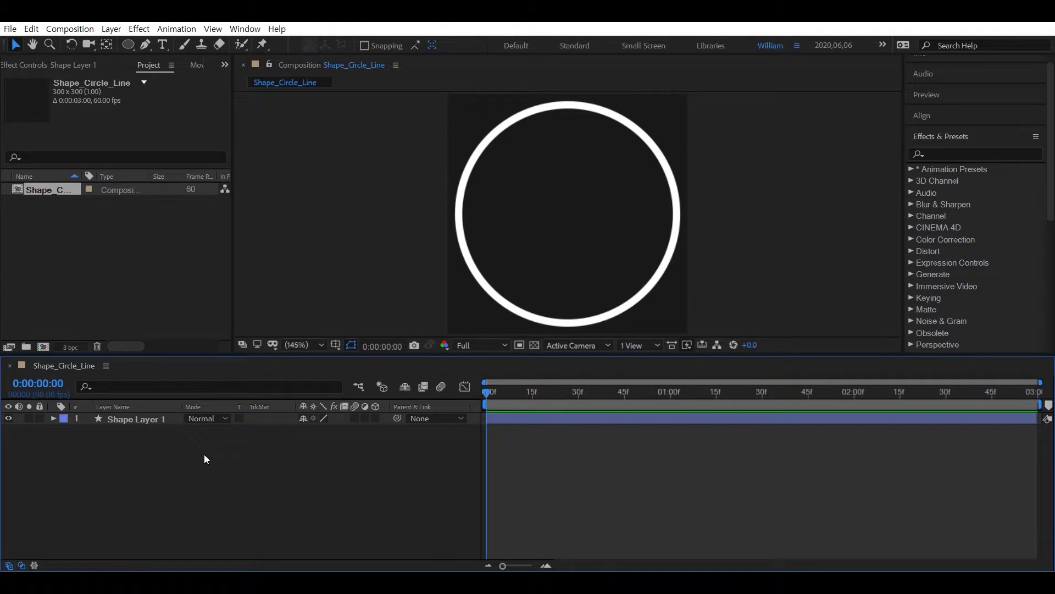
left_click(54, 419)
left_click(381, 430)
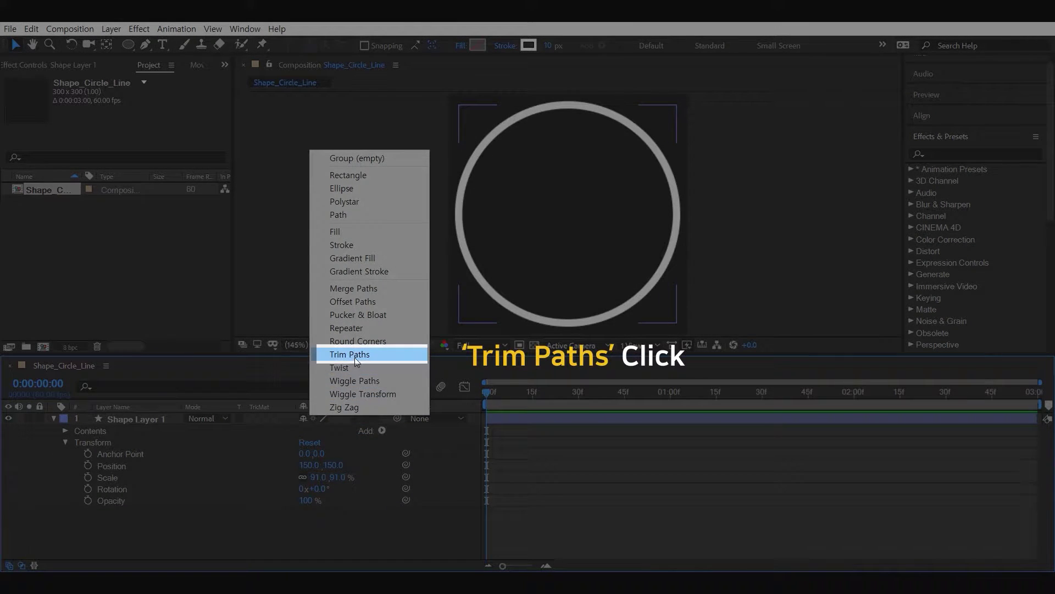
left_click(354, 355)
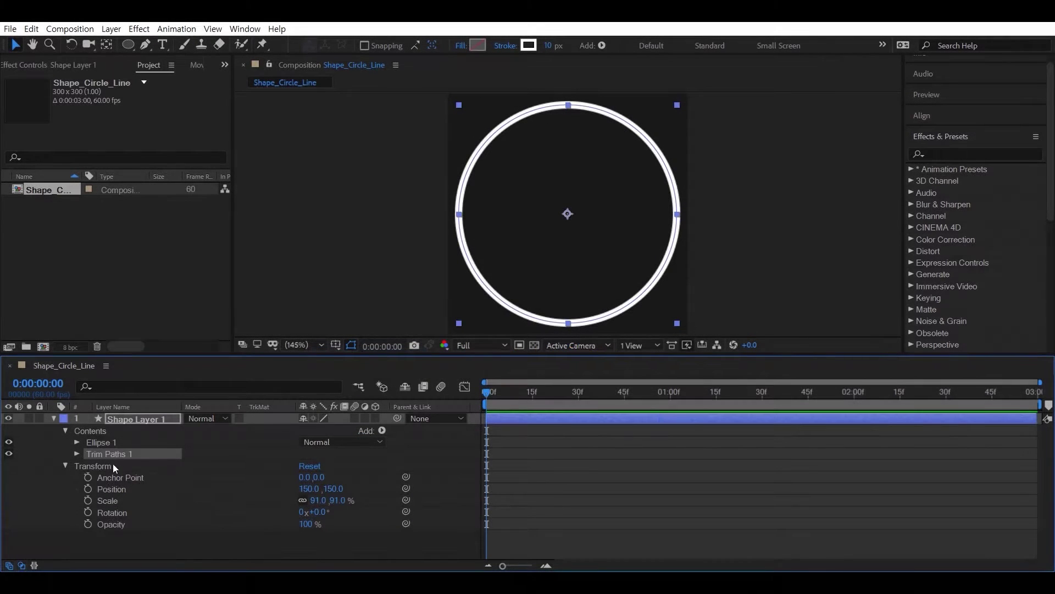
Keyframe Trim Paths End from 0% at frame 0 to 100% at frame 30, with Easy Ease.
left_click(77, 453)
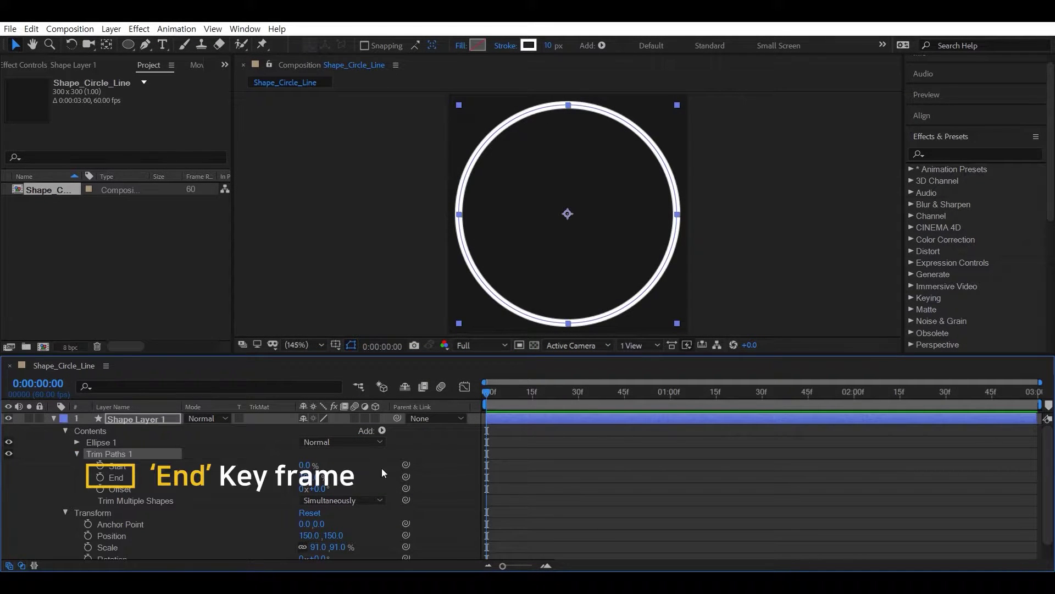
left_click(101, 477)
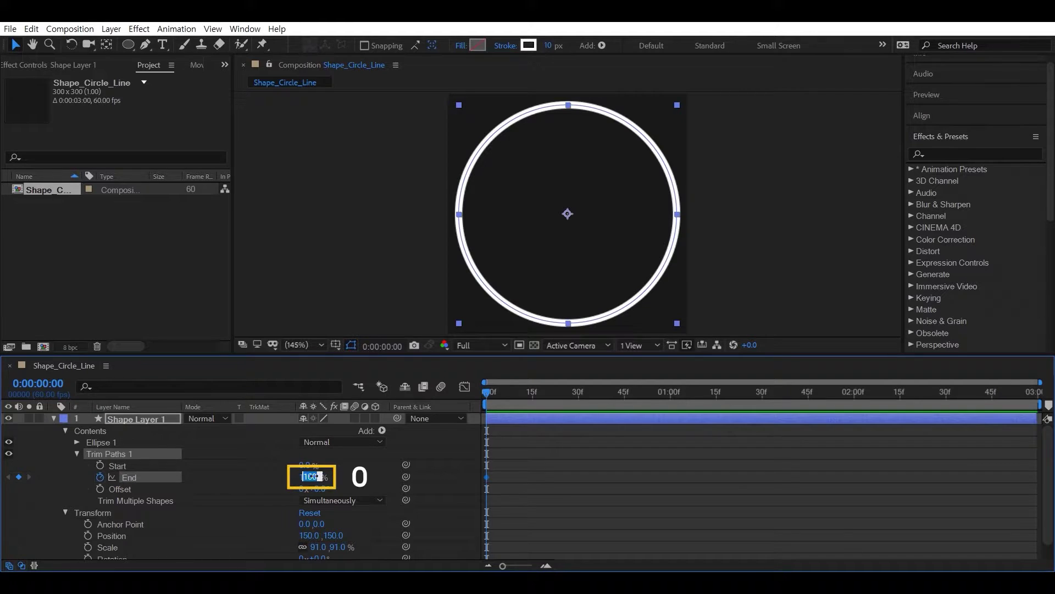
type("0")
key("Return")
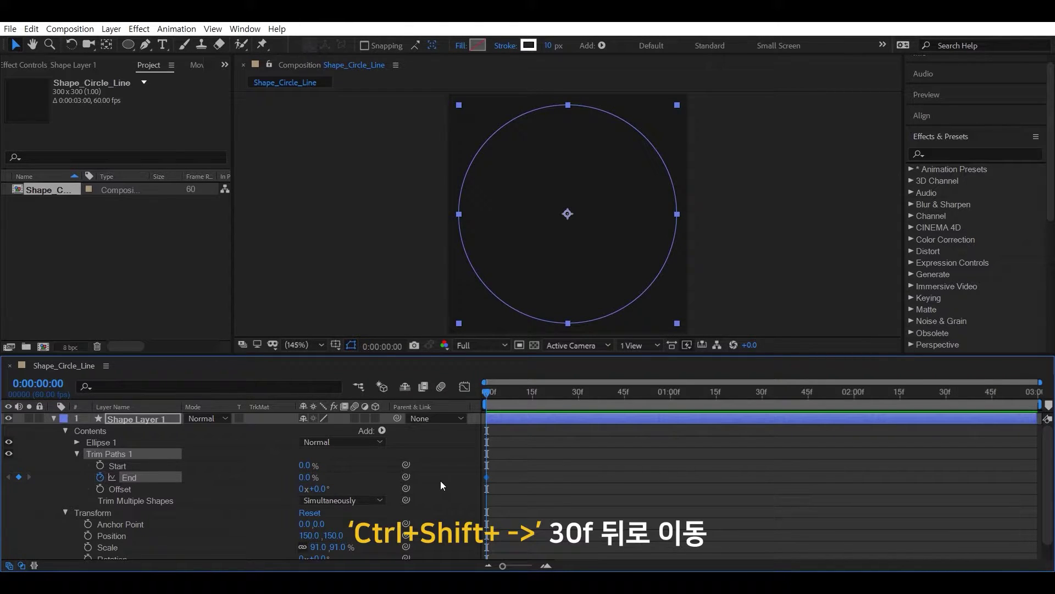
key("ctrl+shift+Right")
key("ctrl+shift+Right")
key("ctrl+shift+Right")
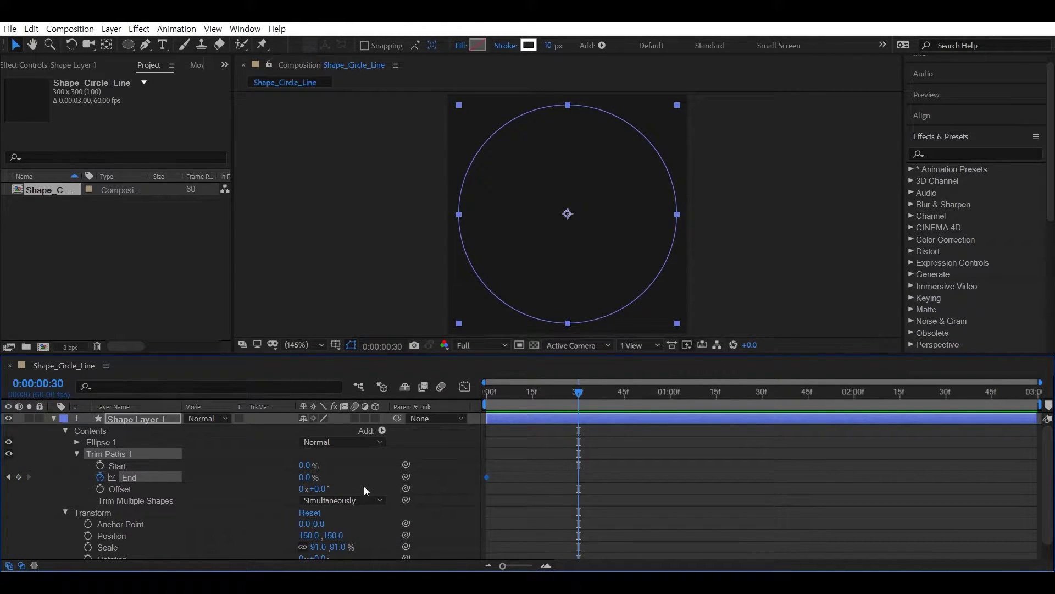
left_click_drag(304, 478, 538, 477)
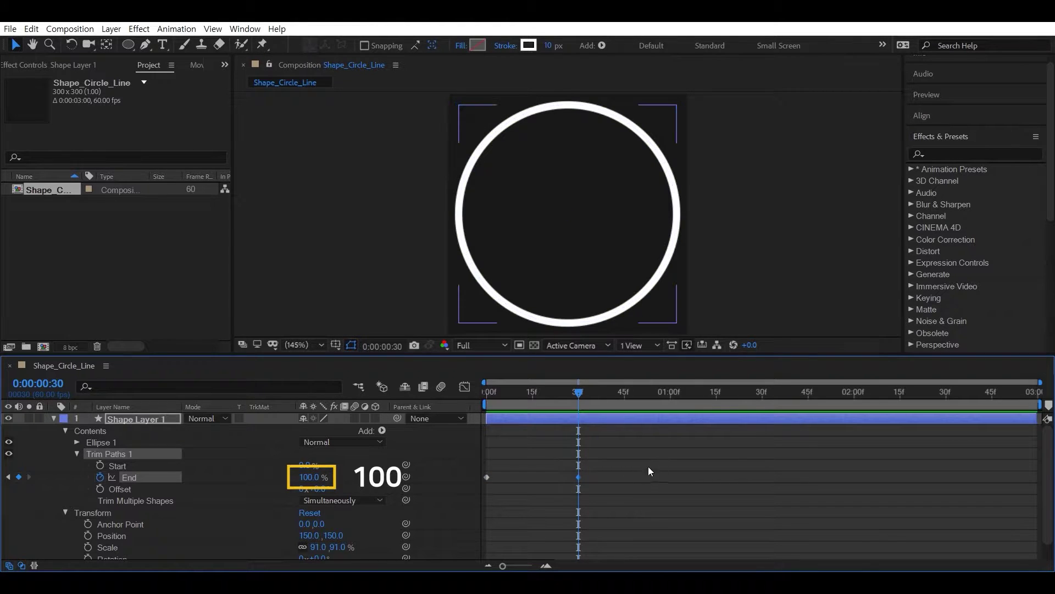
key("F9")
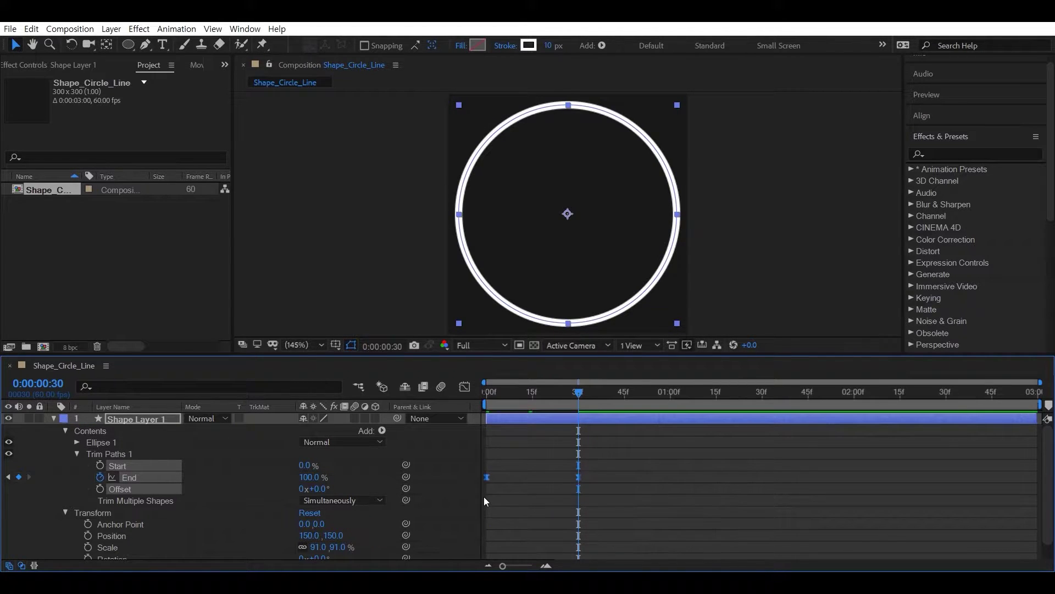
Add a Trim Paths Start keyframe at 0:00:01:30.
key("ctrl+shift+Right")
key("ctrl+shift+Right")
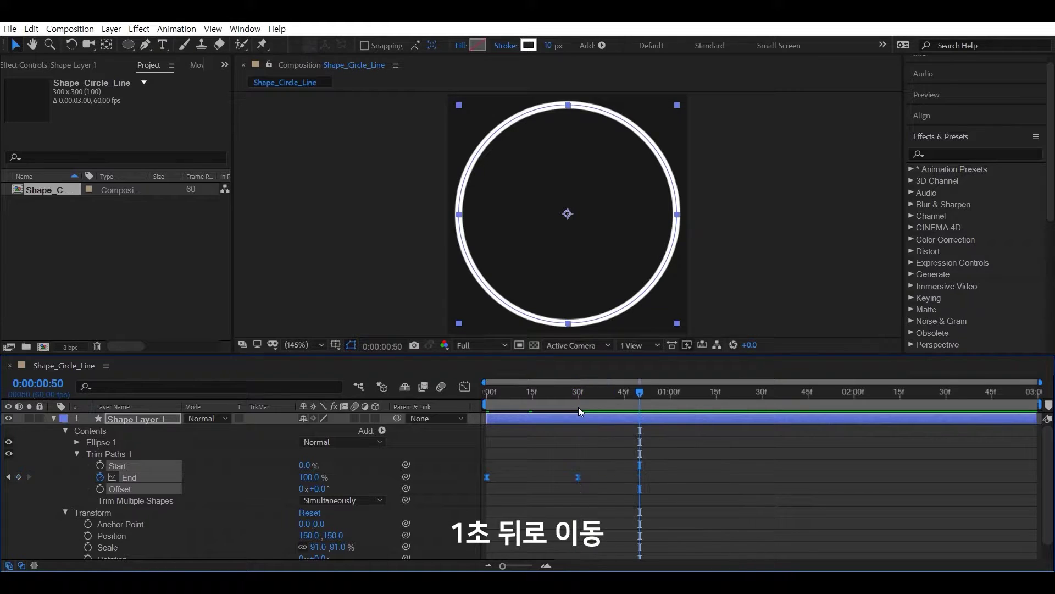
key("ctrl+shift+Right")
key("ctrl+shift+Right")
key("ctrl+shift+Right")
key("ctrl+shift+Right")
key("ctrl+shift+Right")
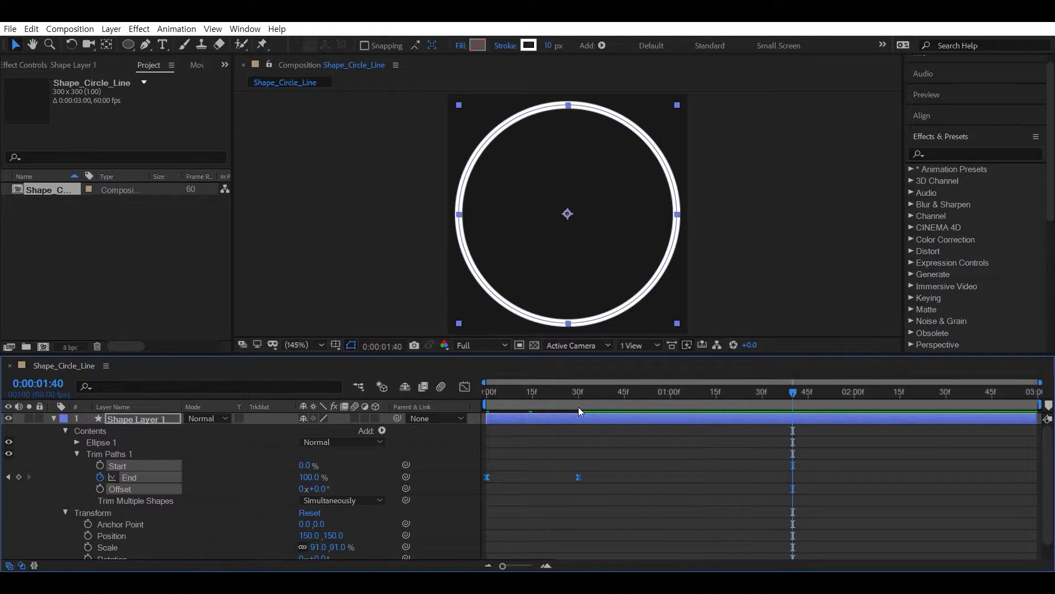
key("ctrl+shift+Left")
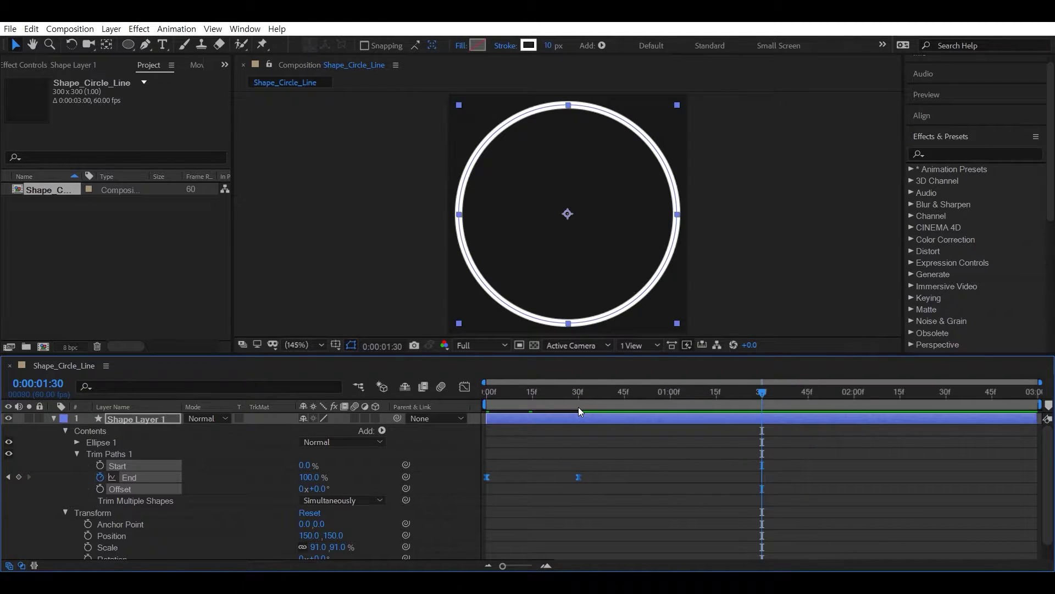
left_click(99, 466)
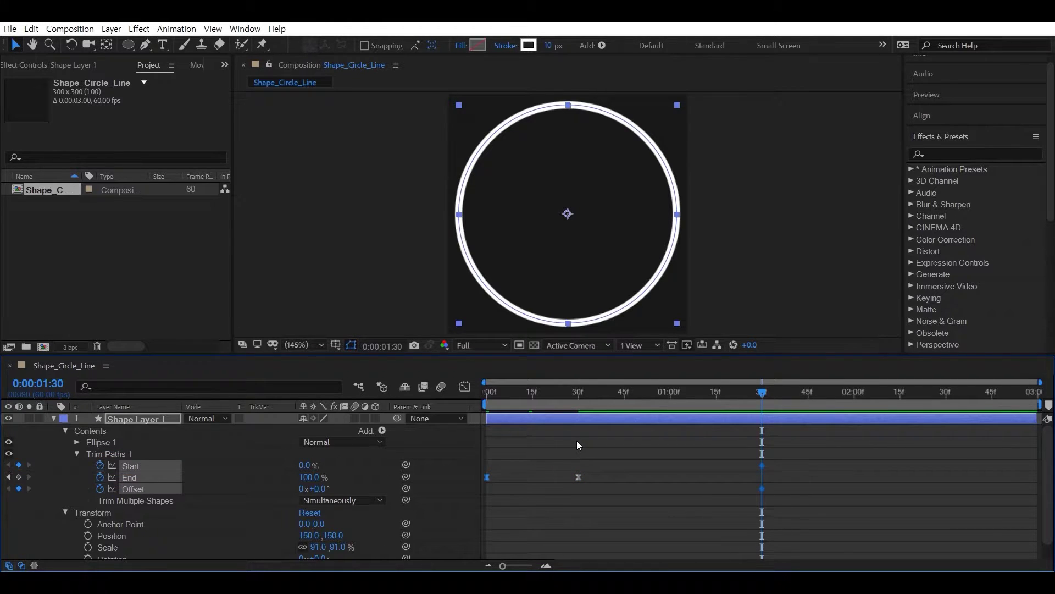
Redo the Start keyframes so Start rises from 0% at 0:01:30 to 100% at 0:02:00.
key("Delete")
left_click(664, 514)
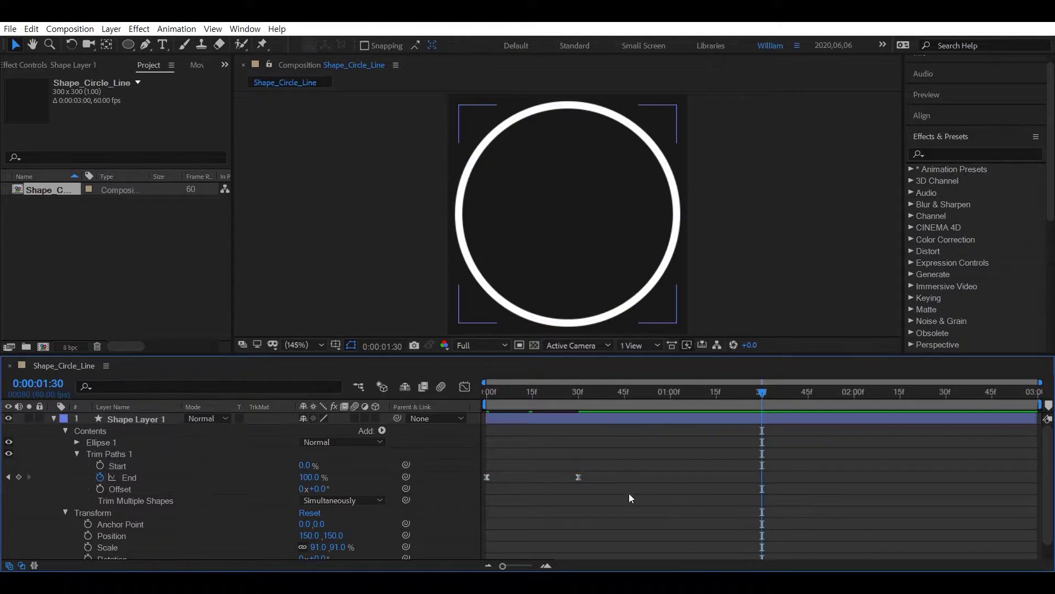
left_click(99, 466)
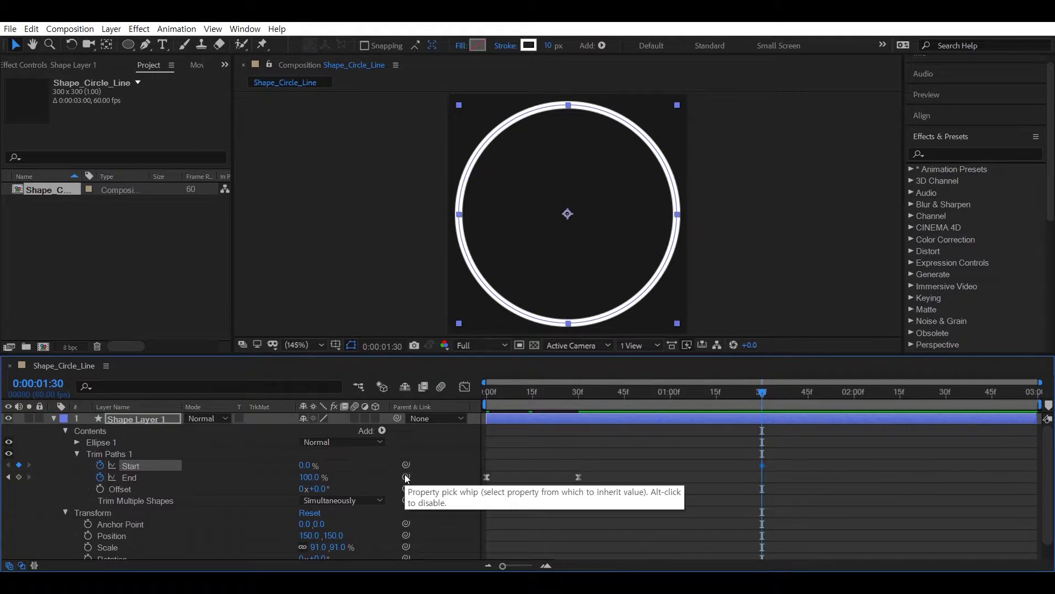
key("shift+Page_Down")
key("shift+Page_Down")
key("shift+Page_Down")
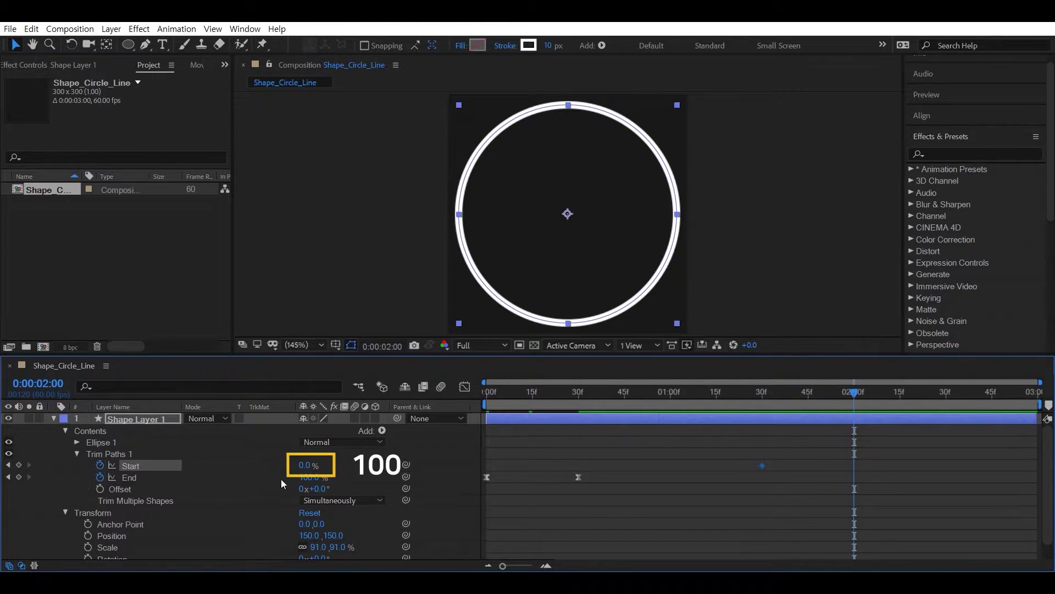
left_click_drag(308, 465, 564, 465)
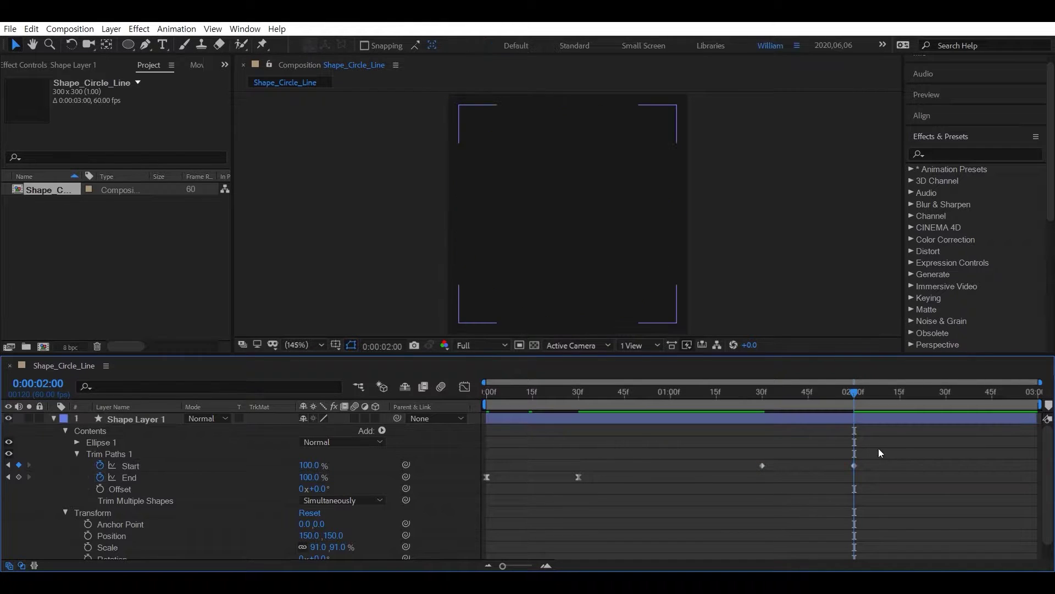
left_click_drag(878, 447, 759, 488)
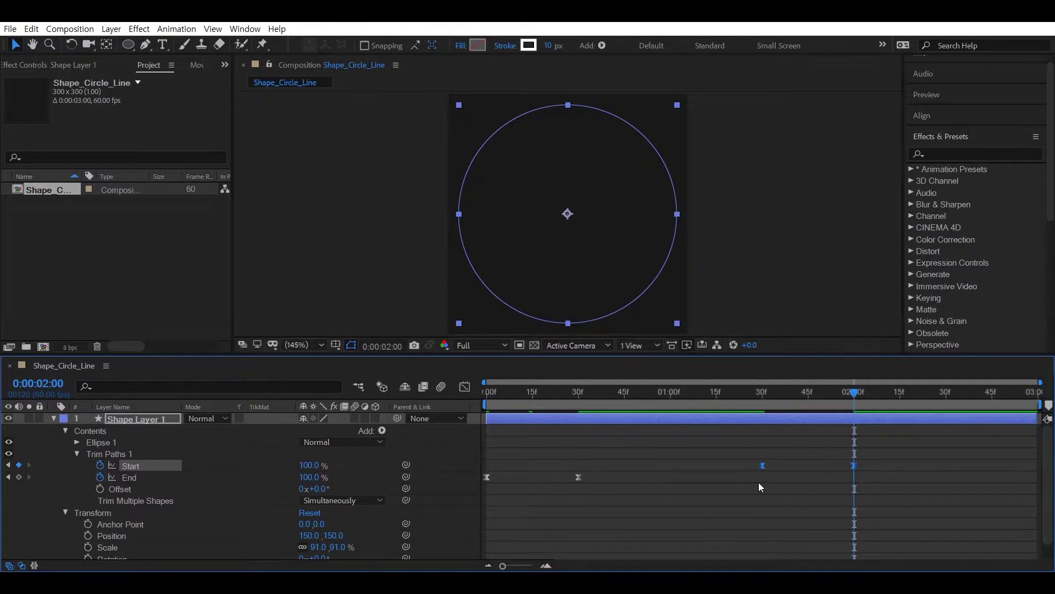
Preview the ring draw-on and erase animation from the beginning.
key("Home")
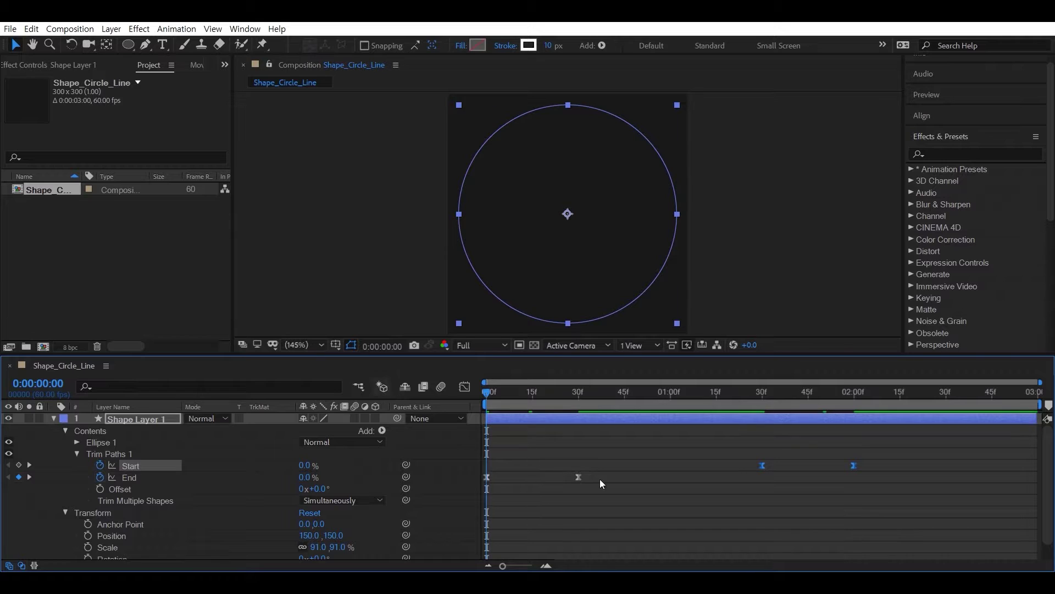
left_click(600, 479)
key("space")
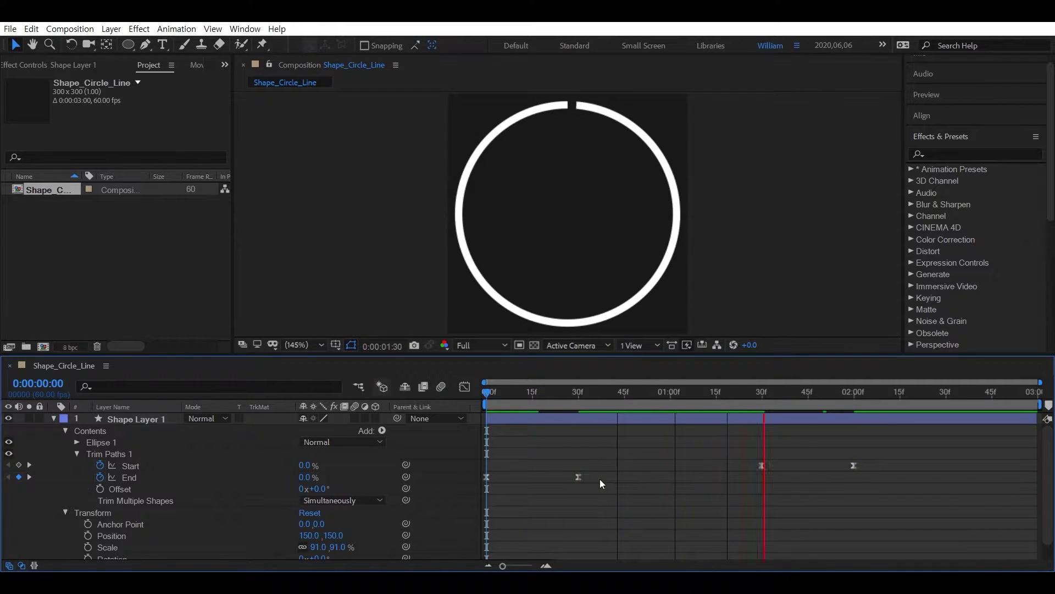
key("space")
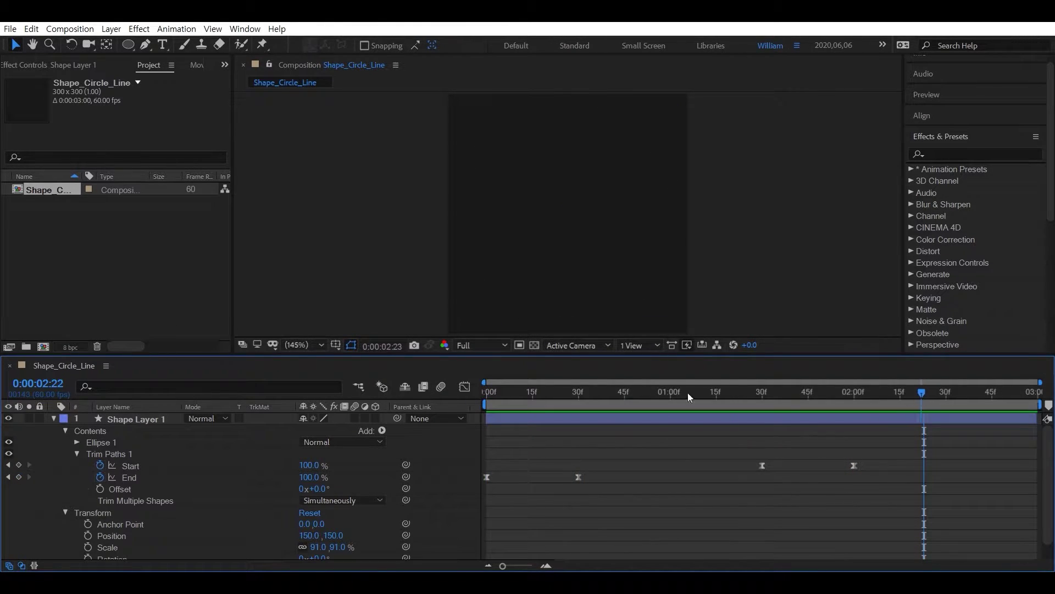
key("Home")
key("space")
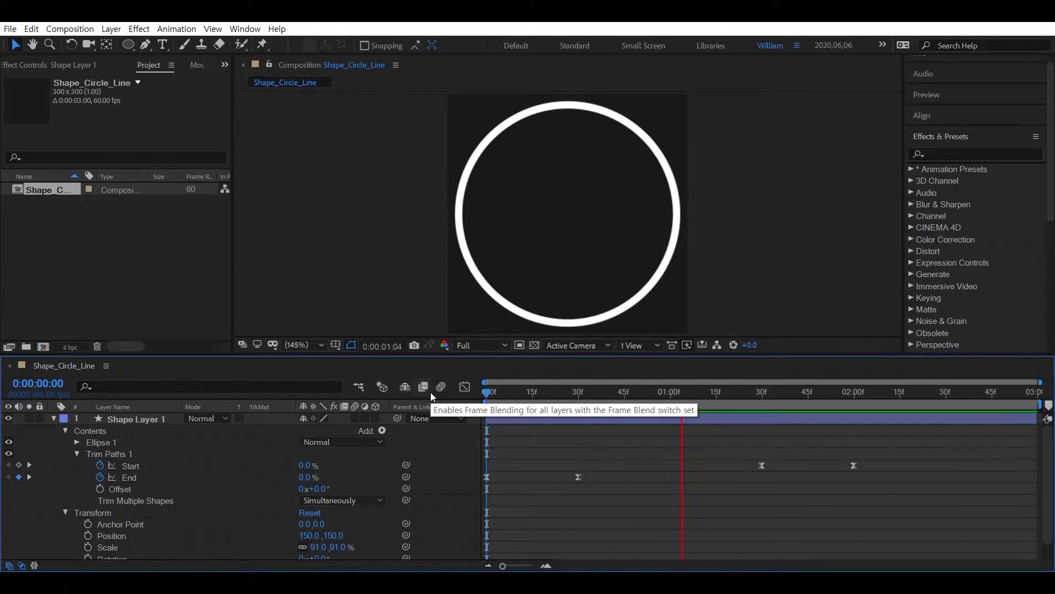
key("space")
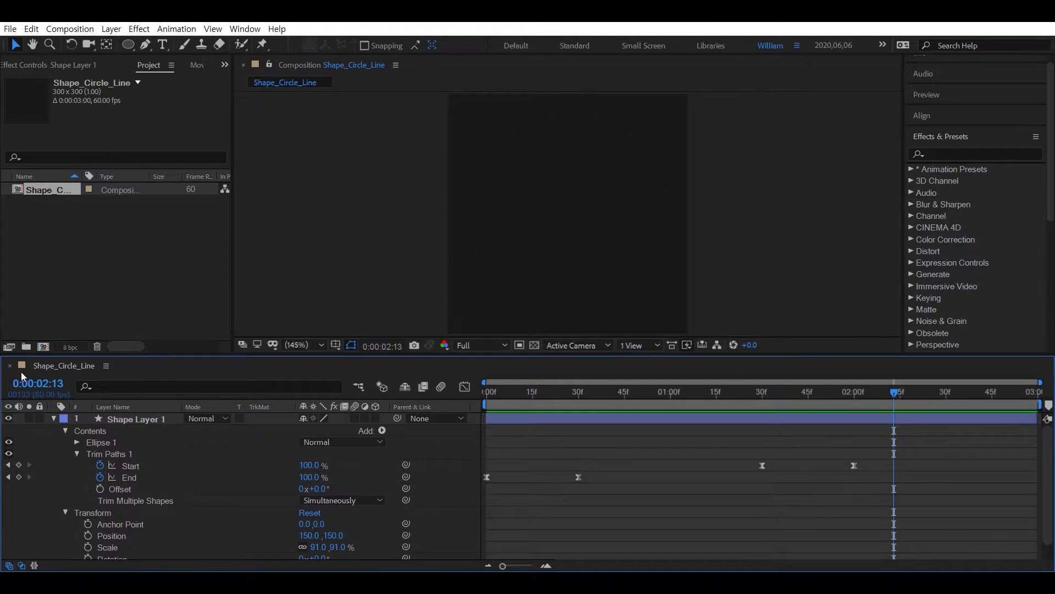
left_click(94, 307)
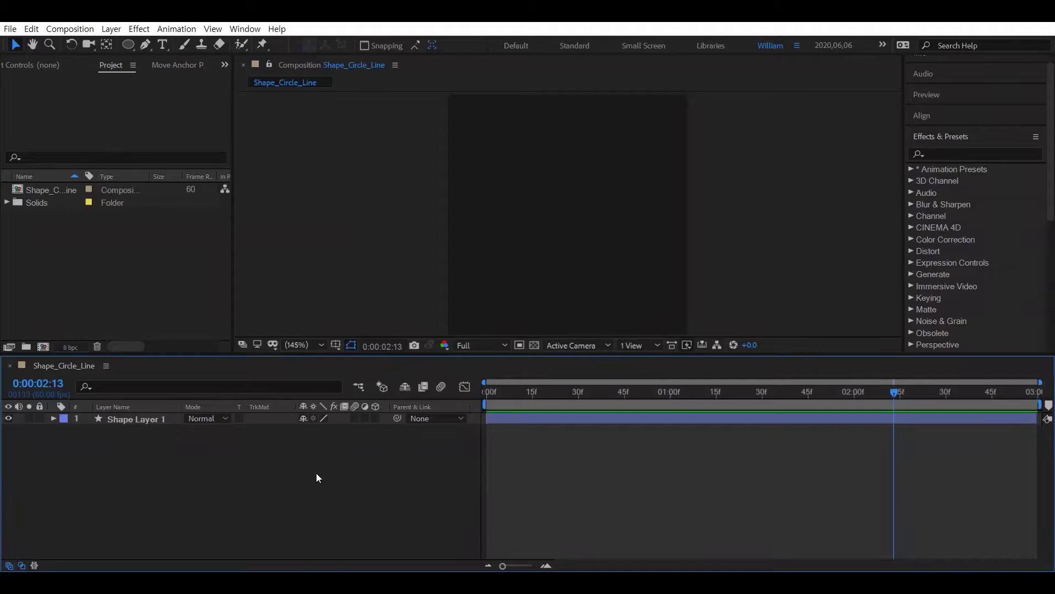
Start a new composition and name it Shape_Circle_exp.
key("ctrl+n")
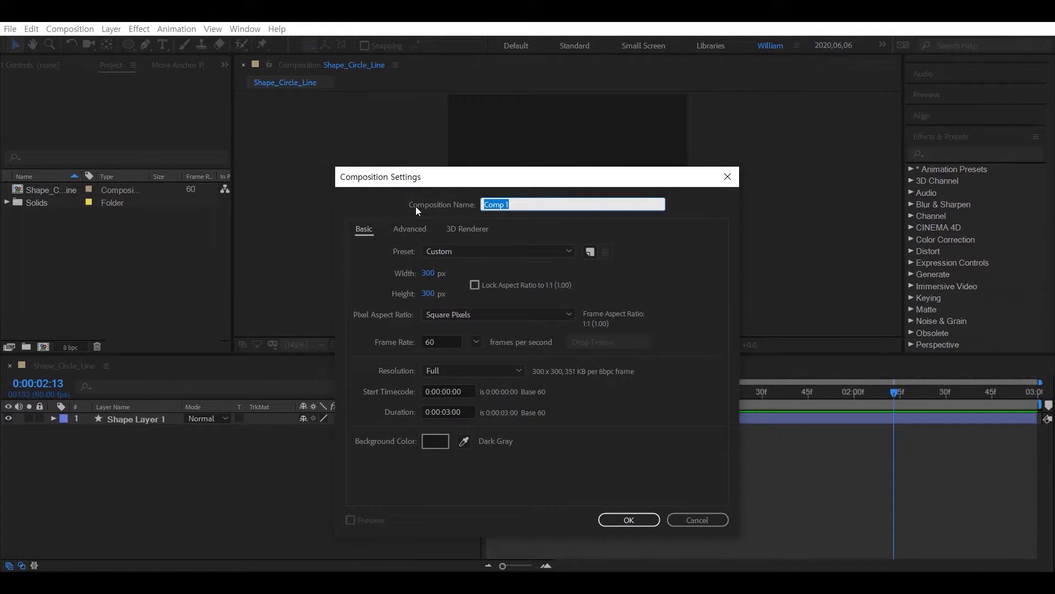
type("Shape_Circle_exp")
Confirm the comp, add White Solid 1, and mask it with a full-size ellipse.
left_click(604, 520)
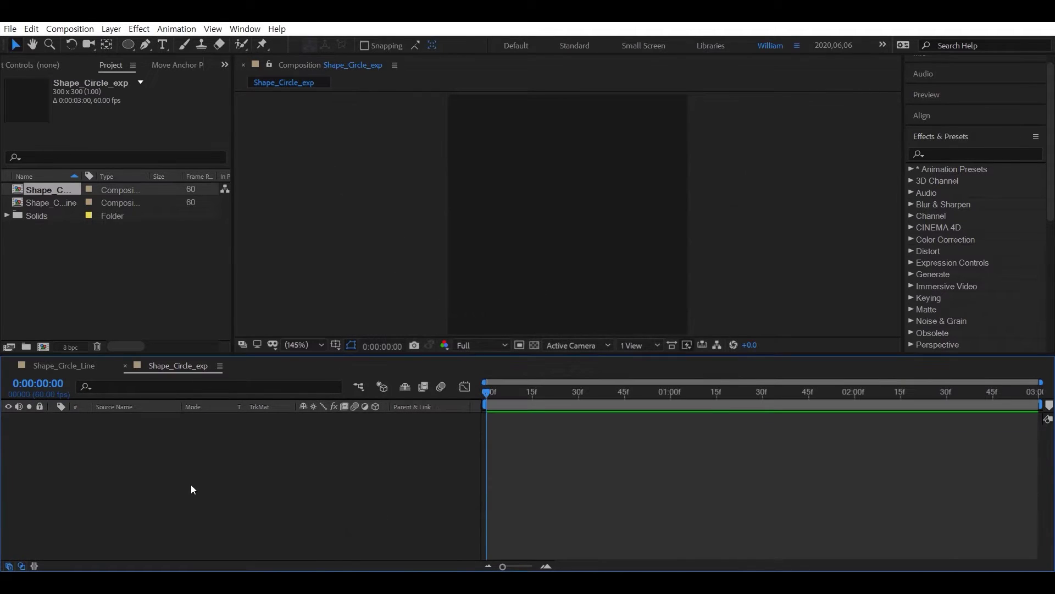
key("ctrl+y")
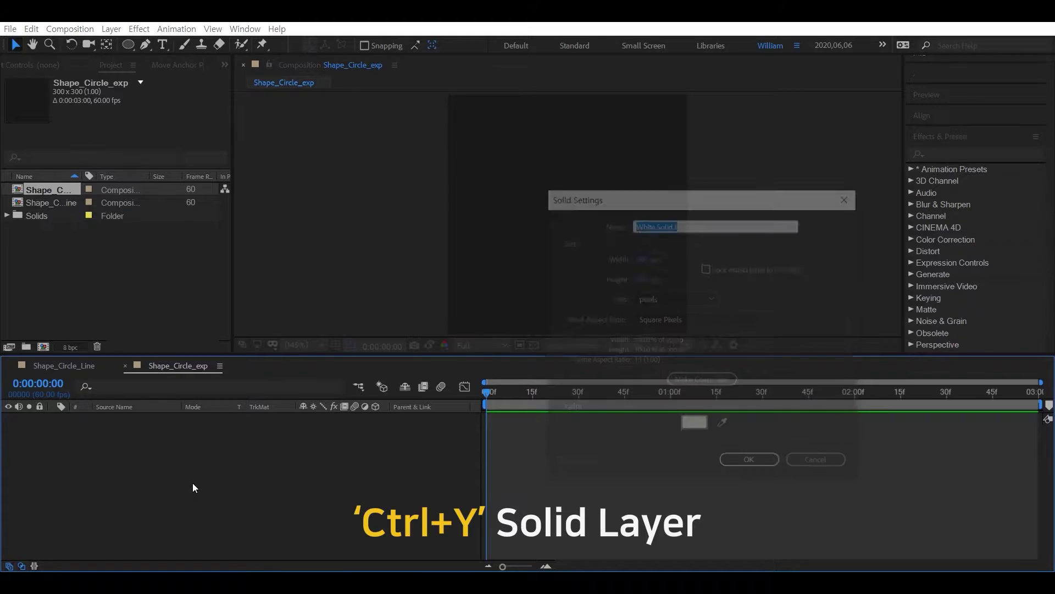
left_click(757, 466)
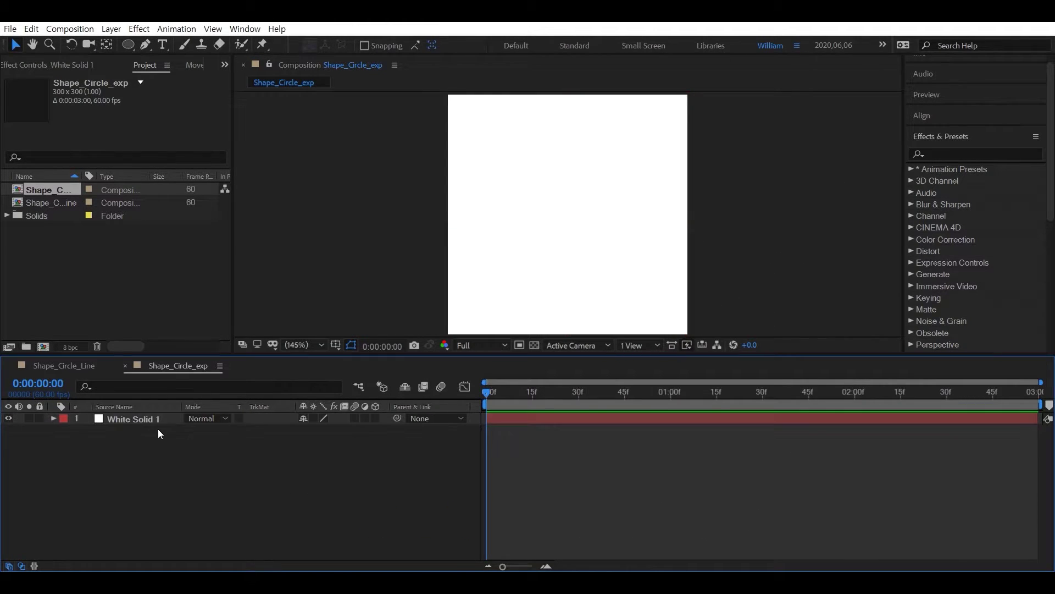
left_click(158, 423)
double_click(128, 45)
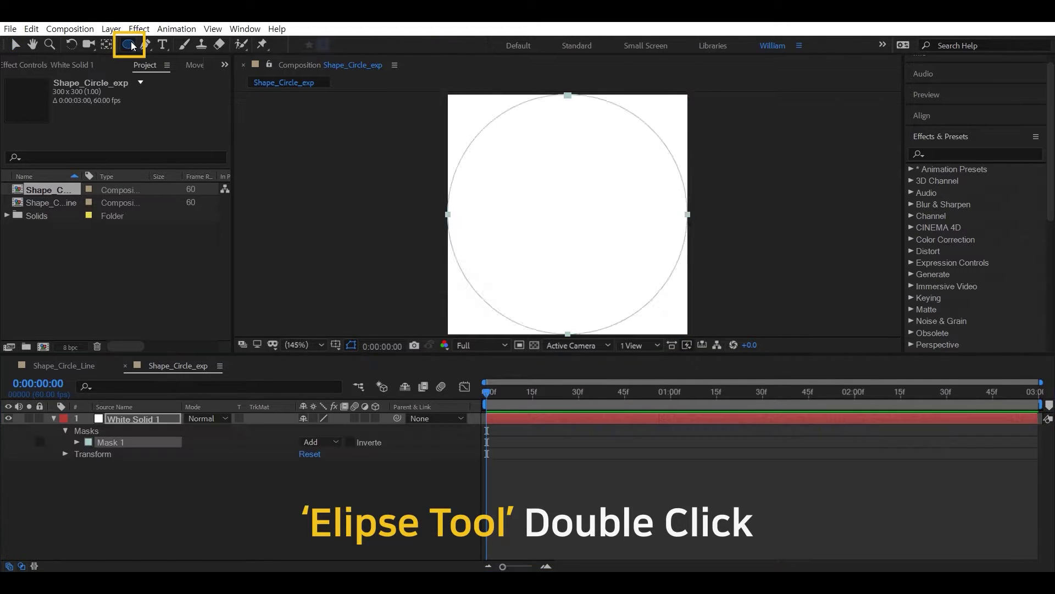
left_click(656, 134)
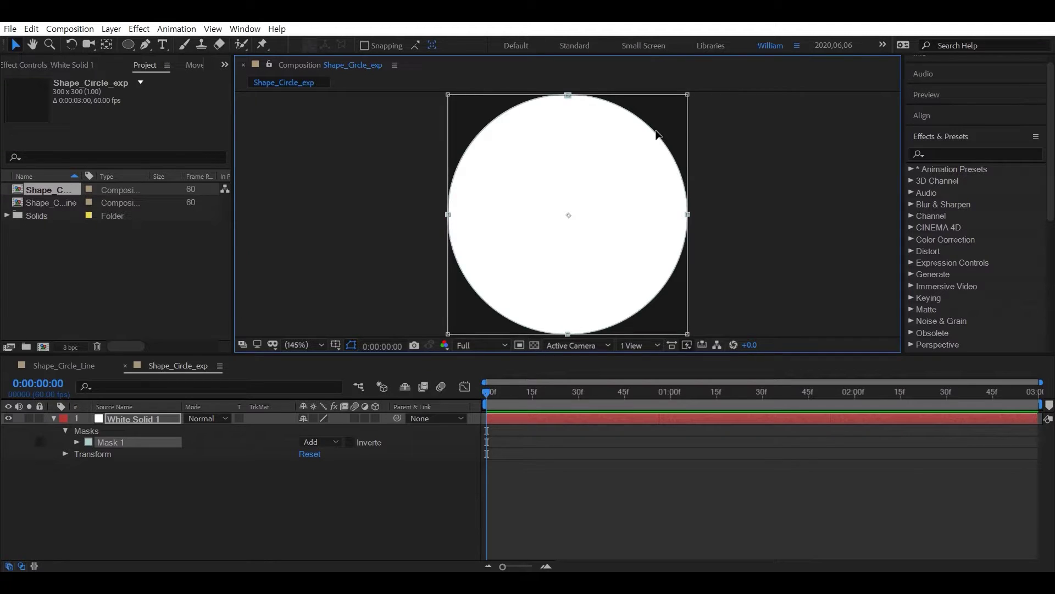
Duplicate the solid's Mask 1 into Mask 2.
left_click(398, 458)
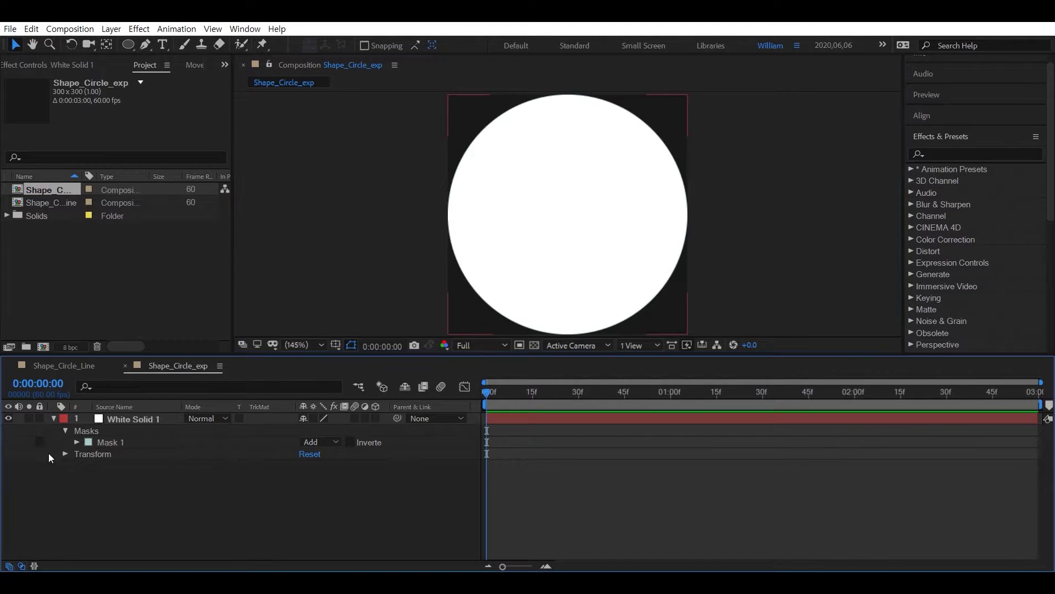
left_click(78, 442)
left_click(107, 443)
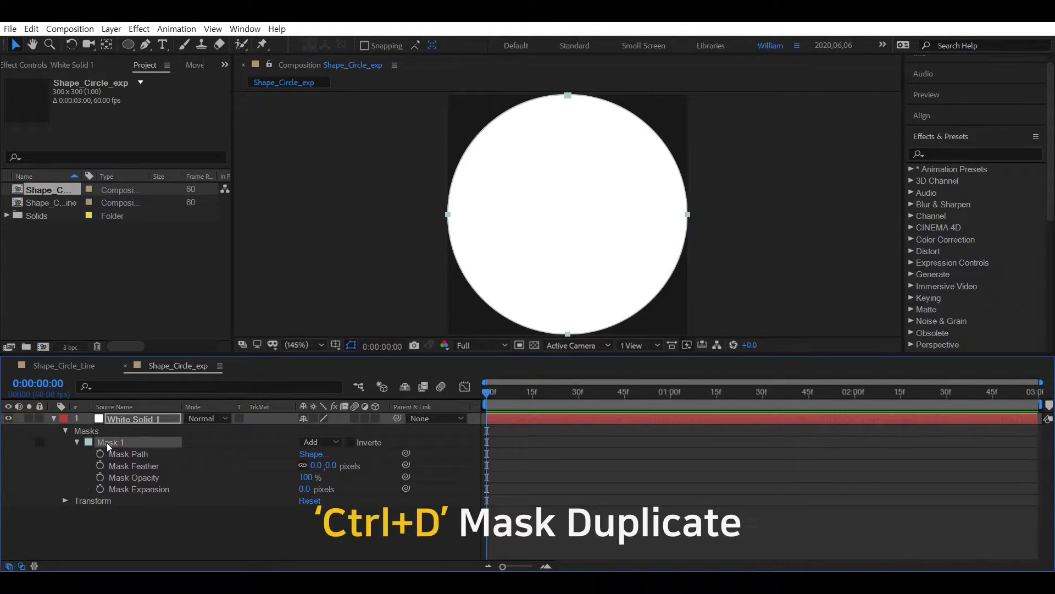
key("ctrl+d")
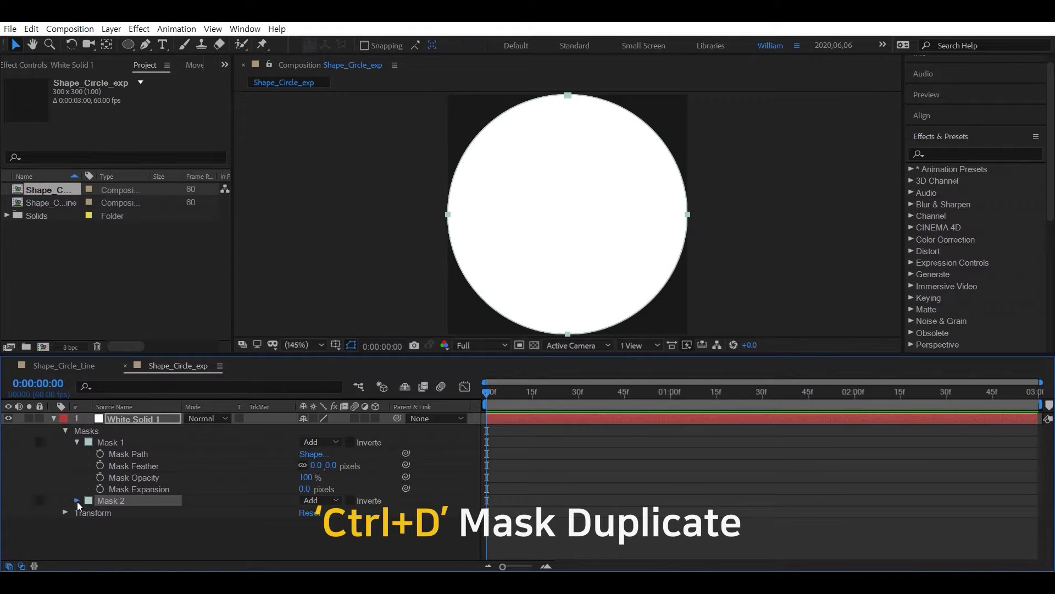
Change Mask 2's mode from Add to Subtract, leaving a thin white ring.
left_click(77, 501)
left_click(336, 499)
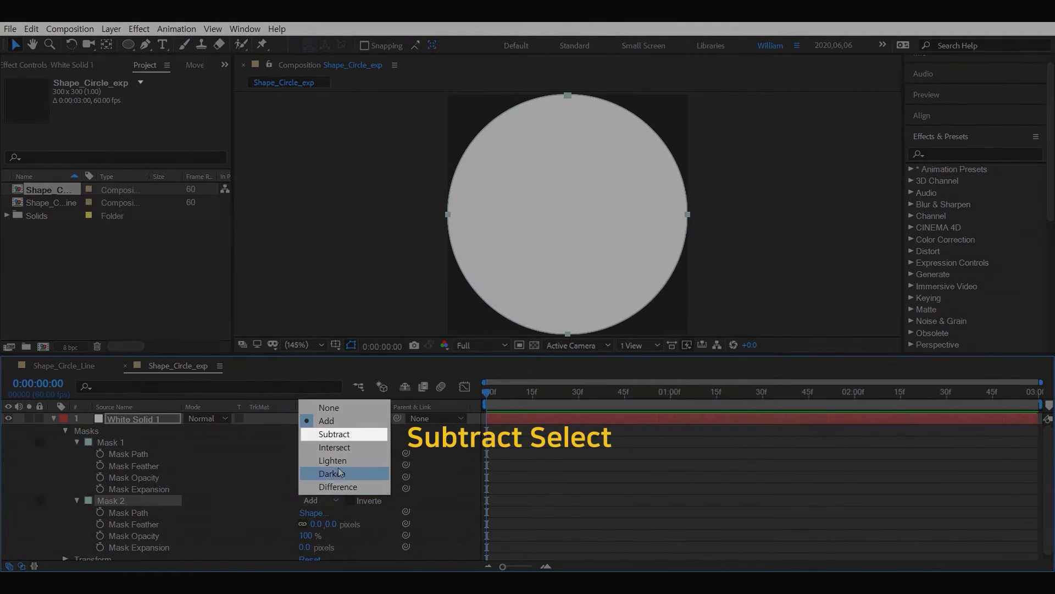
left_click(341, 434)
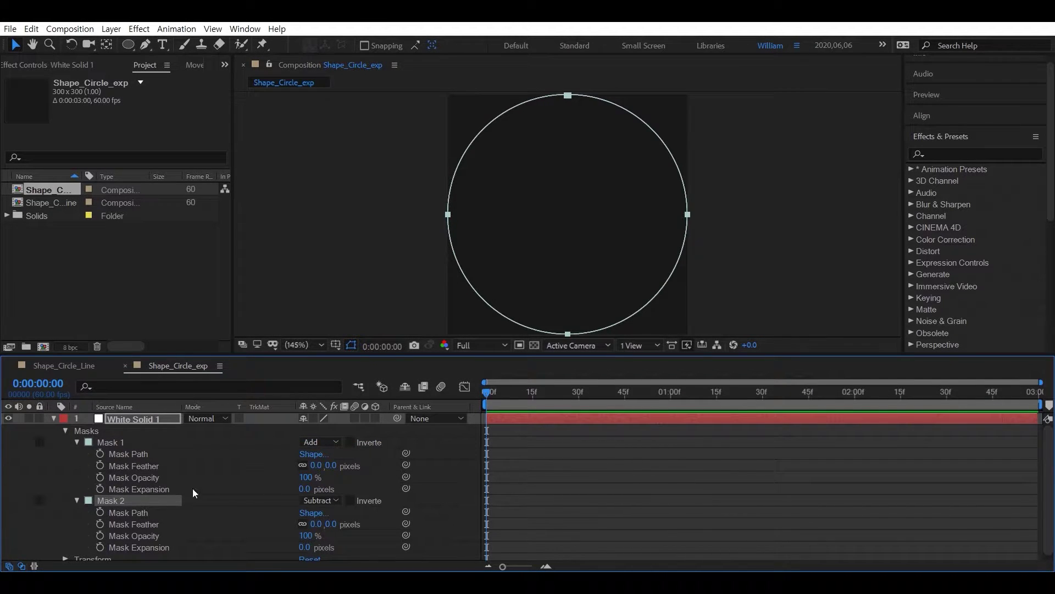
scroll(103, 487, "down", 1)
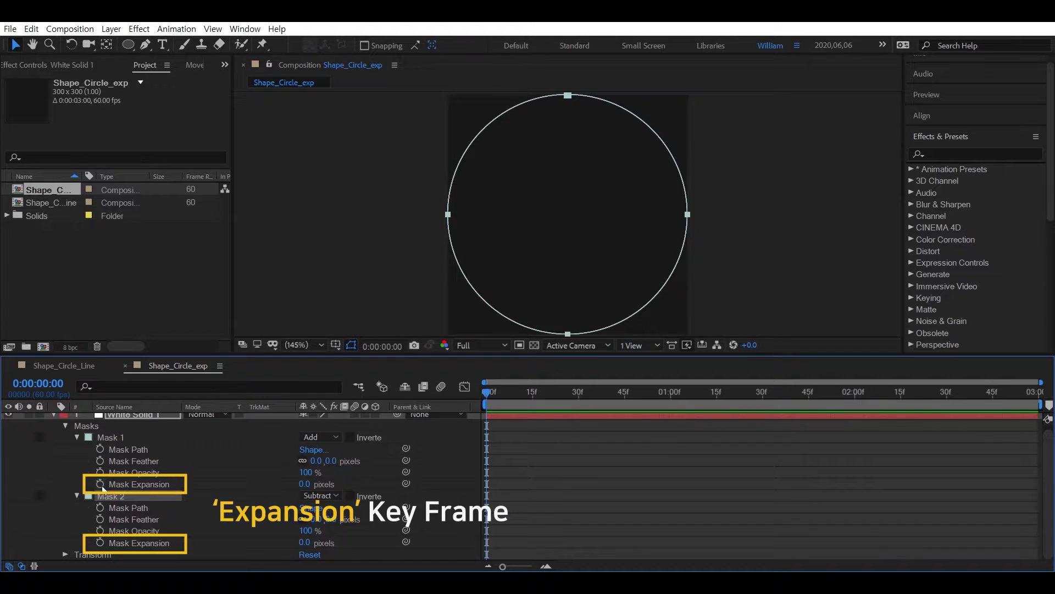
Keyframe Mask 1 Expansion at -15 px on frame 0 and 0 px on frame 30.
left_click(100, 483)
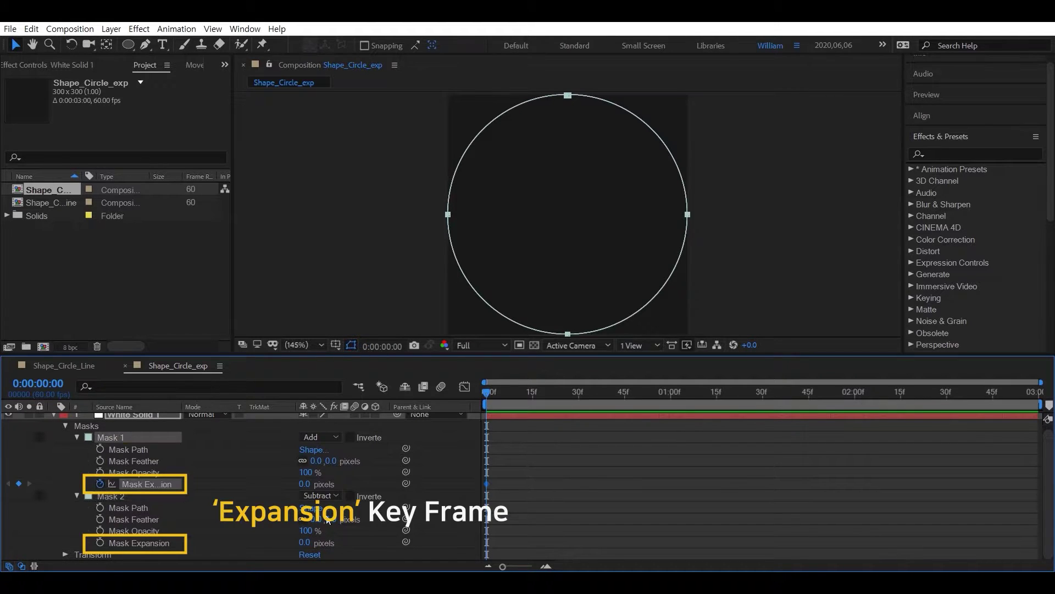
left_click(305, 484)
type("-15")
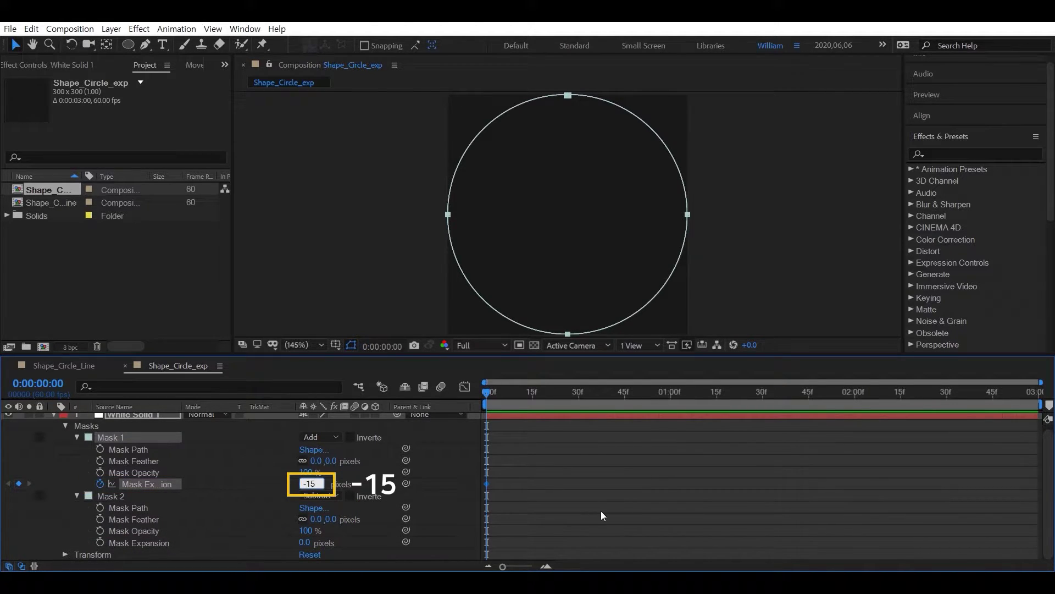
key("Return")
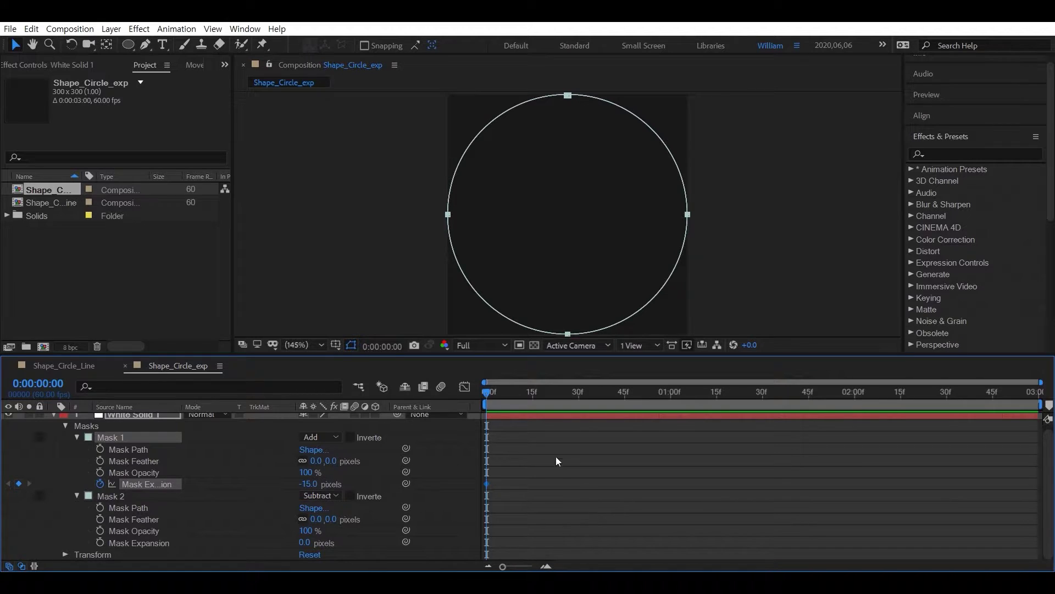
key("ctrl+shift+Right")
key("ctrl+shift+Right")
key("ctrl+shift+Right")
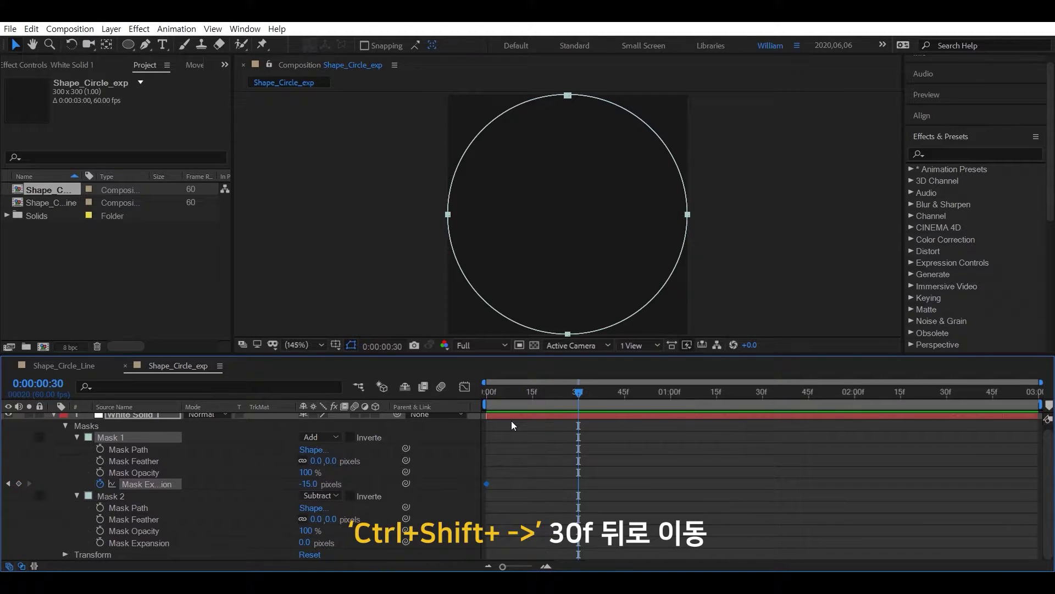
left_click(306, 484)
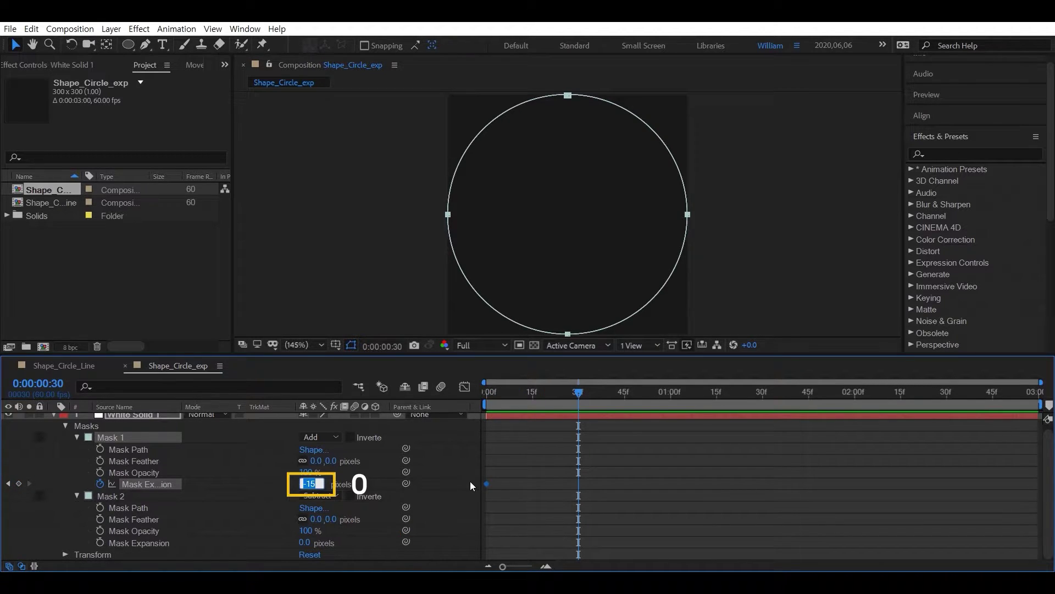
type("0")
key("Return")
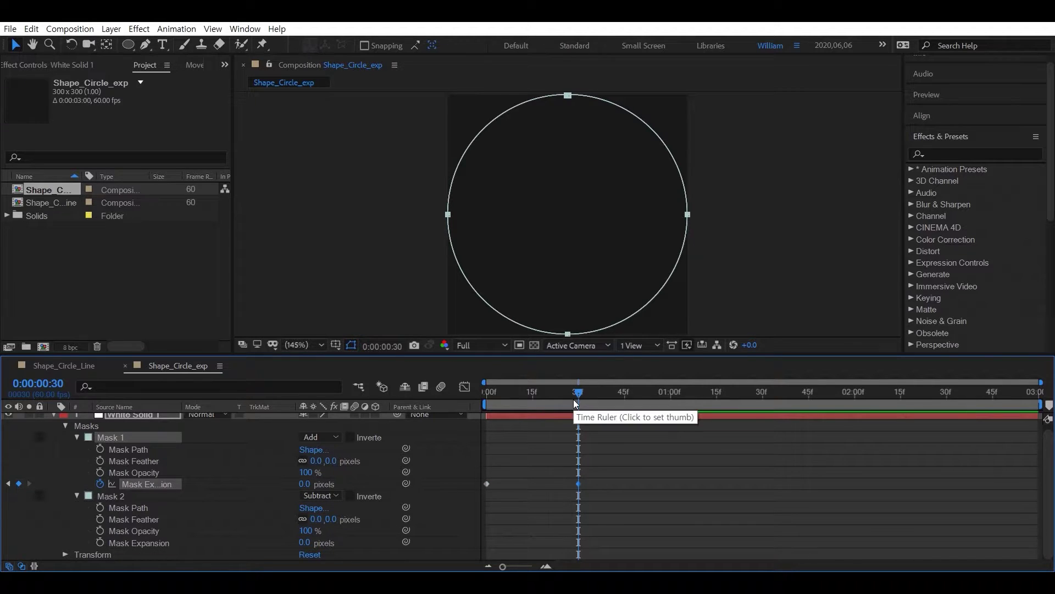
key("ctrl+shift+Right")
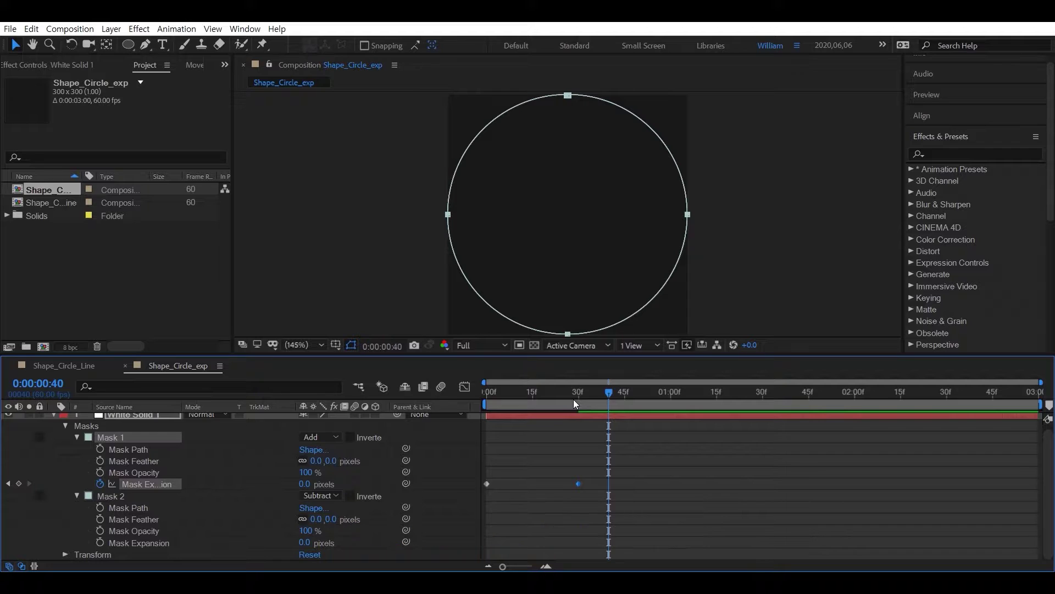
Keyframe Mask 2 Expansion at -17 px at 0:00:40 and 2 px at 0:01:10.
left_click(101, 543)
left_click(304, 542)
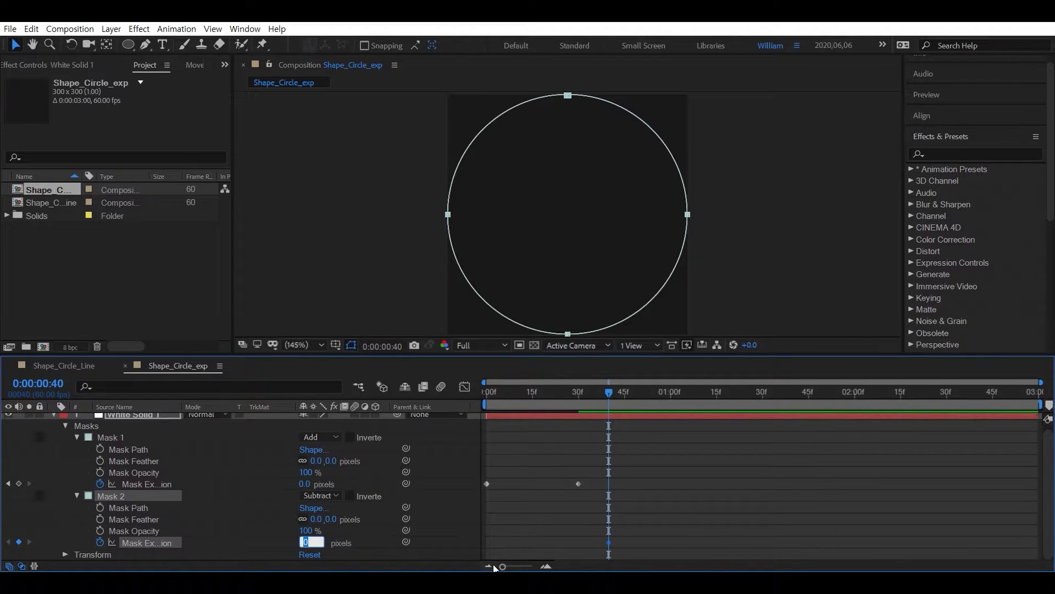
type("-1")
key("BackSpace")
key("BackSpace")
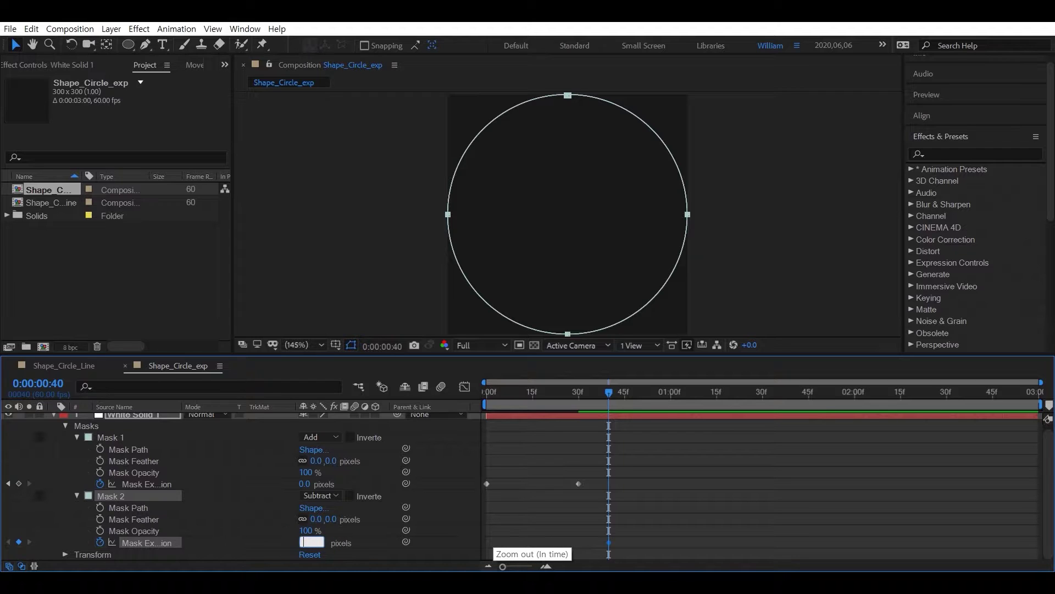
key("Return")
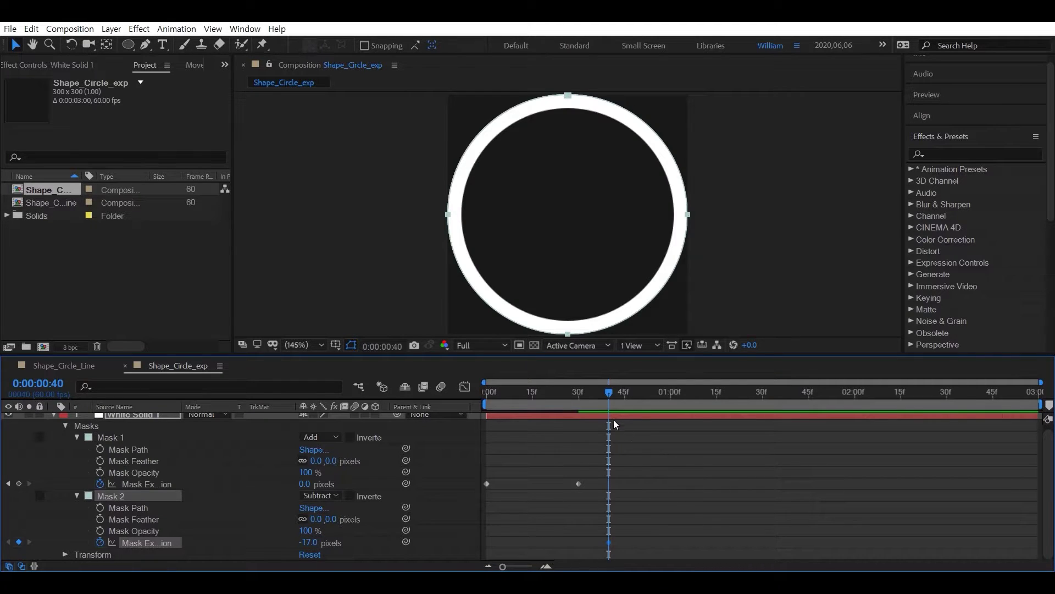
key("ctrl+shift+Right")
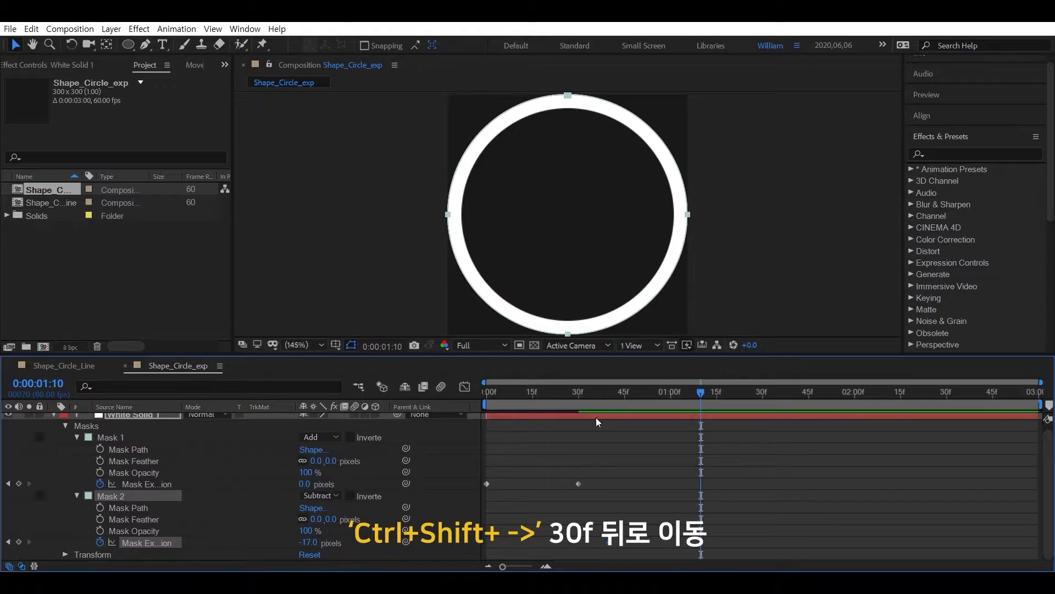
left_click(317, 548)
type("2")
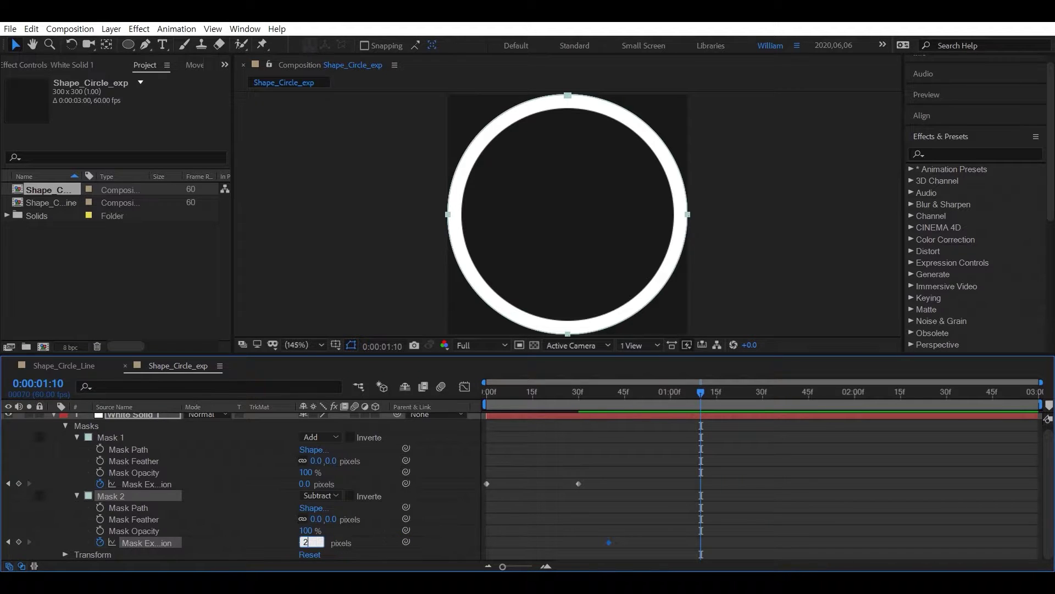
key("Return")
Change Mask 2's final expansion to 3 px and preview the ring.
left_click(804, 286)
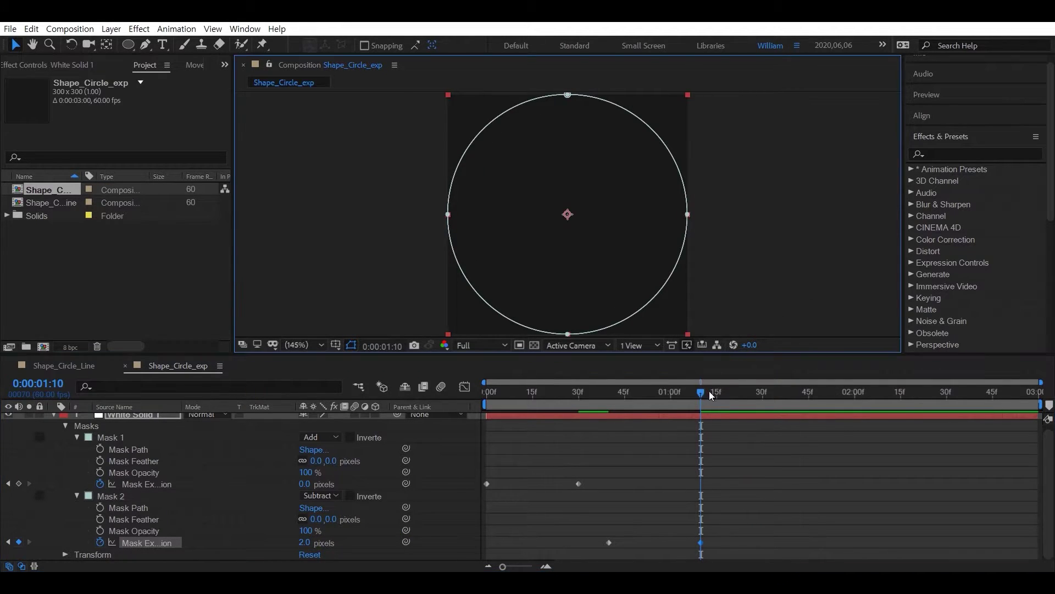
mouse_move(700, 392)
left_mouse_down()
mouse_move(581, 401)
mouse_move(697, 403)
left_mouse_up()
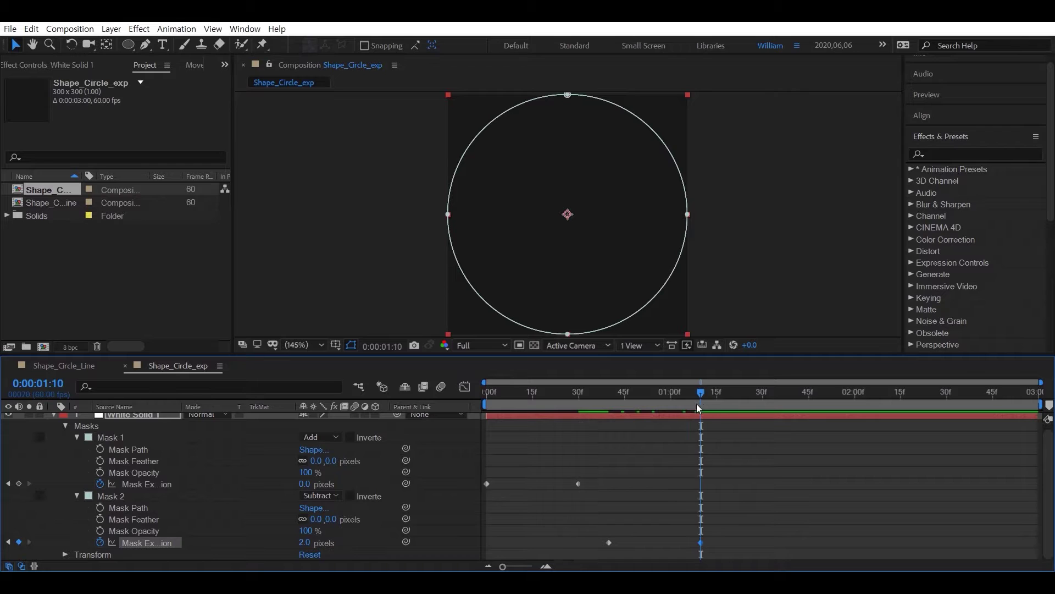
left_click_drag(305, 542, 302, 543)
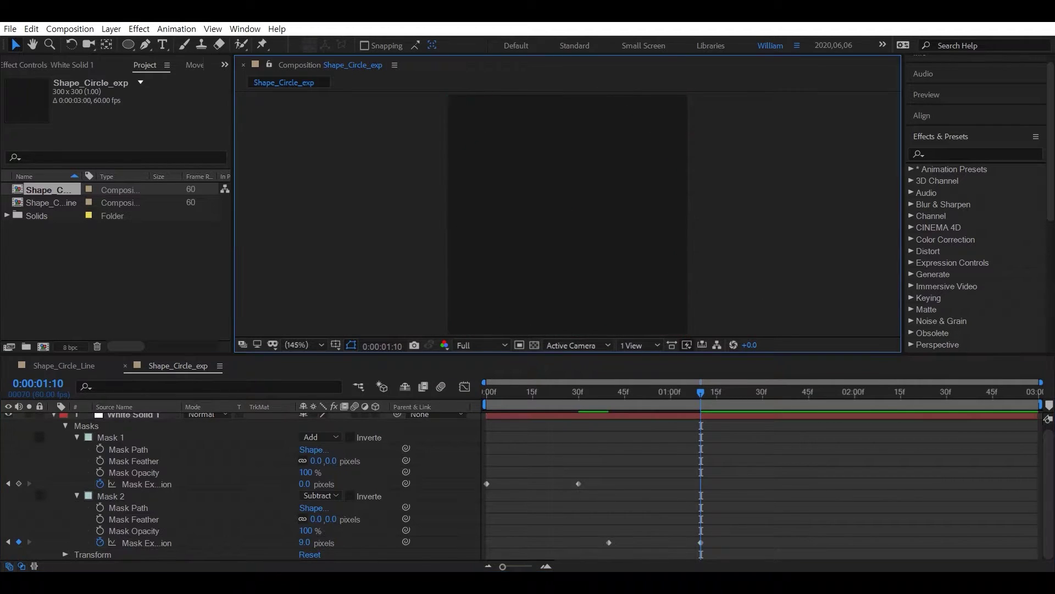
left_click(304, 543)
type("3")
key("Return")
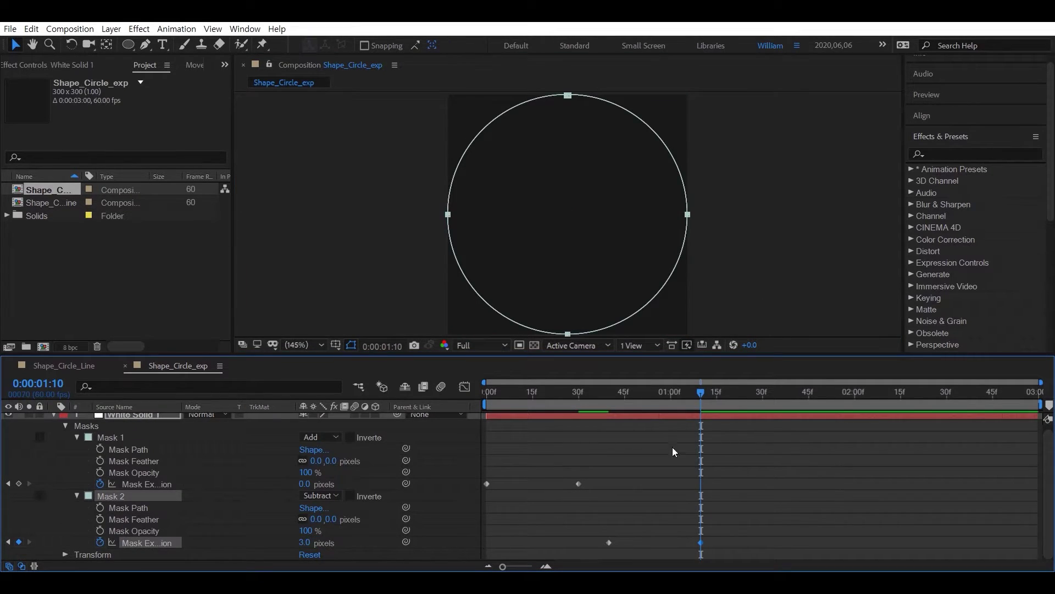
left_click_drag(703, 397, 536, 411)
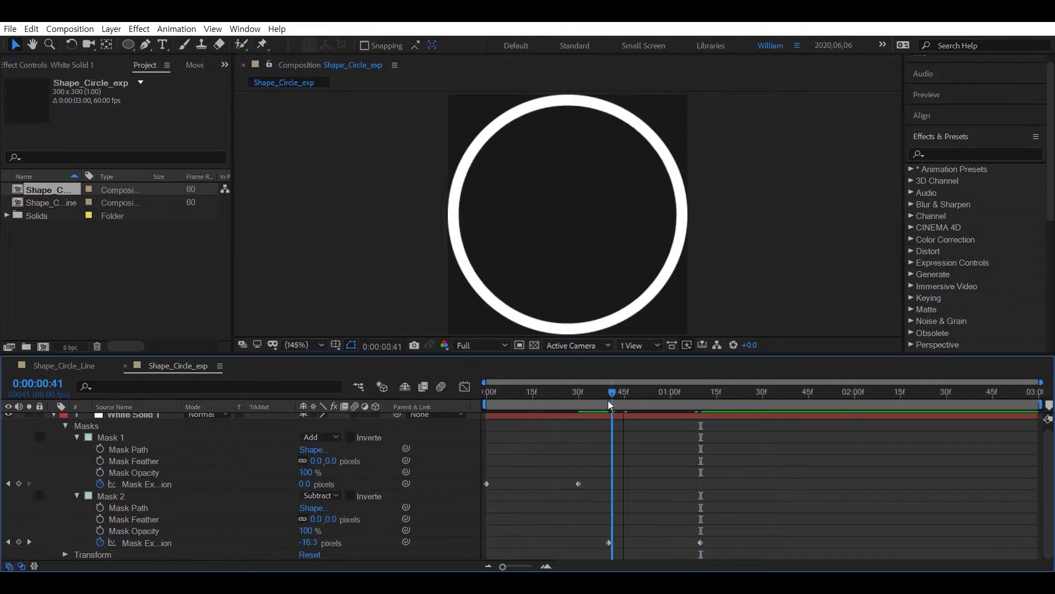
key("space")
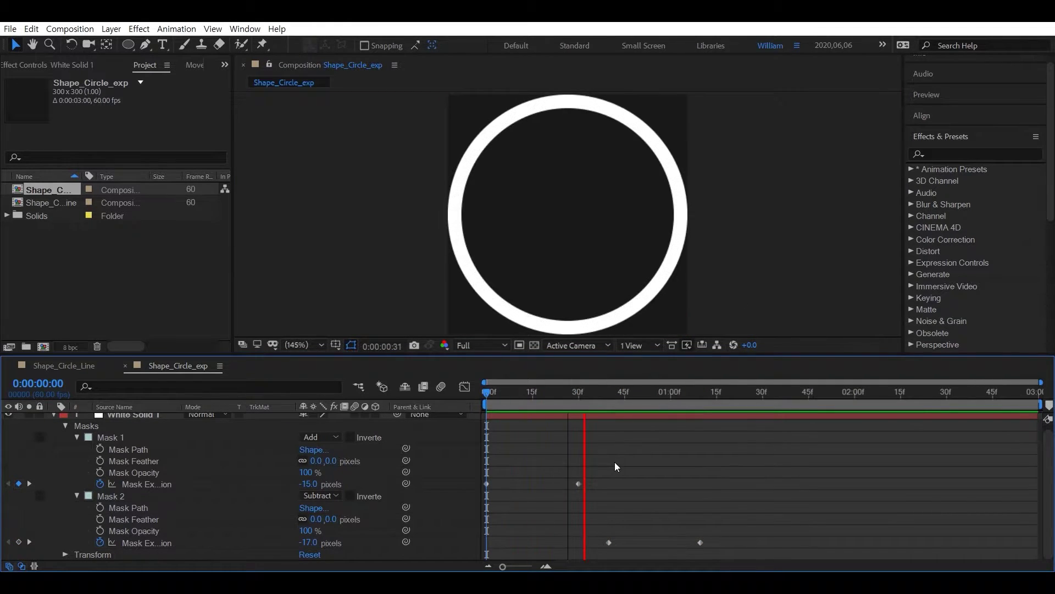
Set Mask 1's starting expansion to -18 px and preview the animation.
left_click(592, 392)
mouse_move(592, 391)
left_mouse_down()
mouse_move(486, 396)
mouse_move(611, 420)
left_mouse_up()
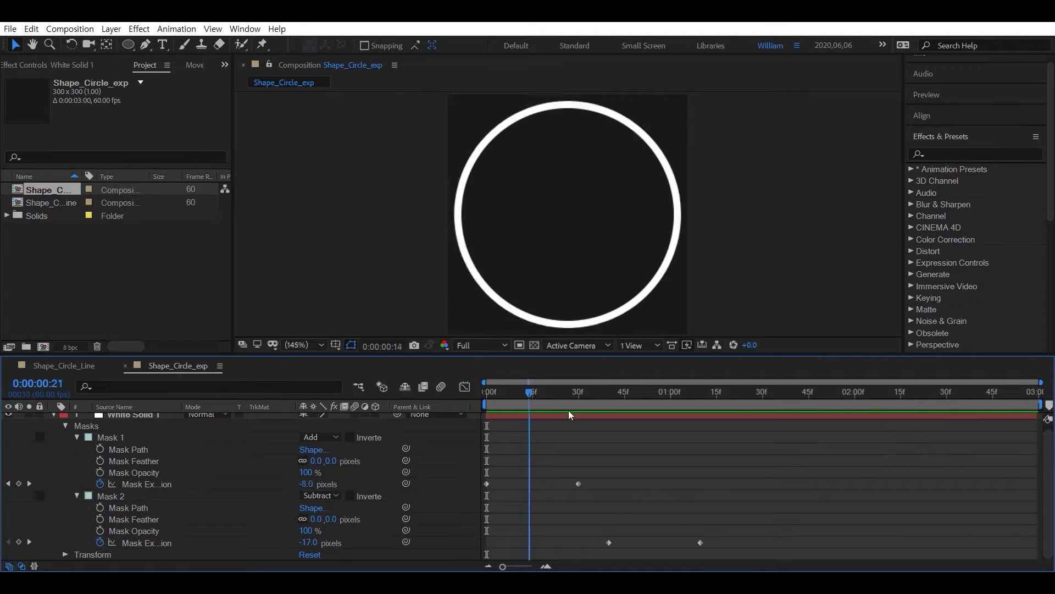
left_click(309, 543)
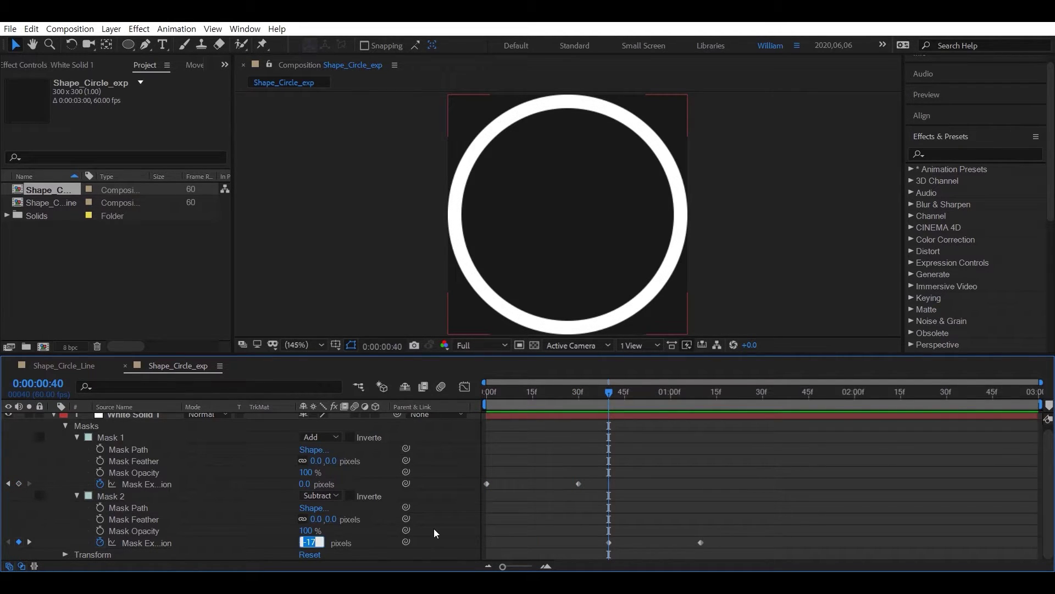
left_click_drag(608, 394, 420, 434)
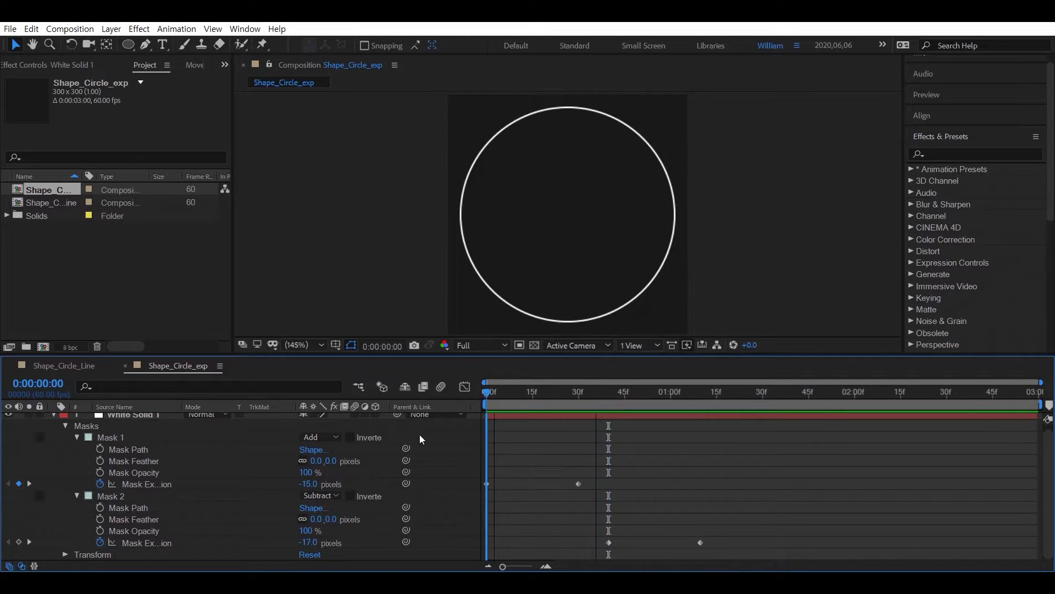
left_click(304, 484)
type("-18")
key("Return")
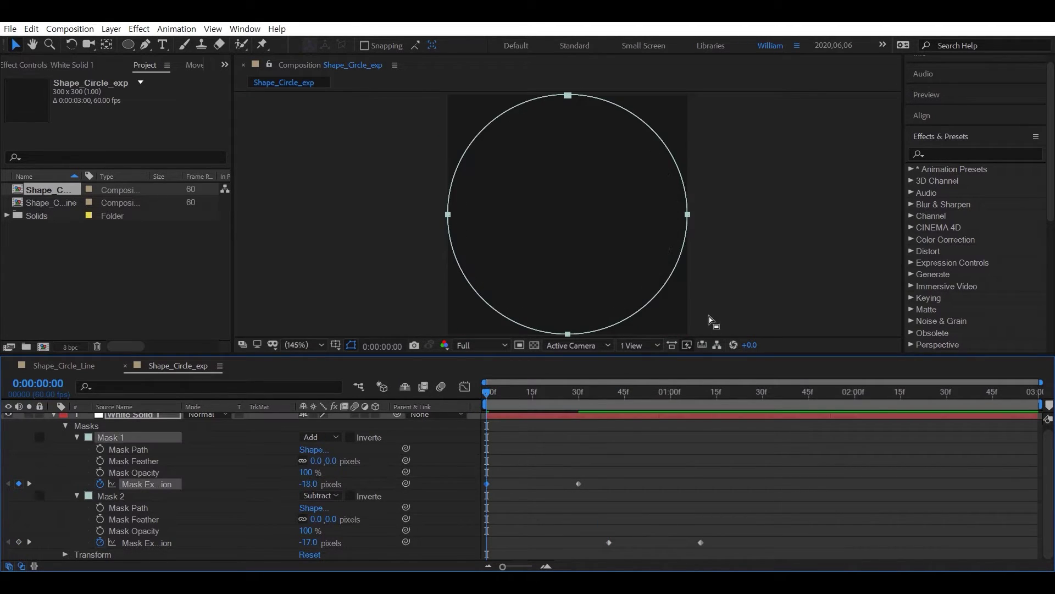
key("space")
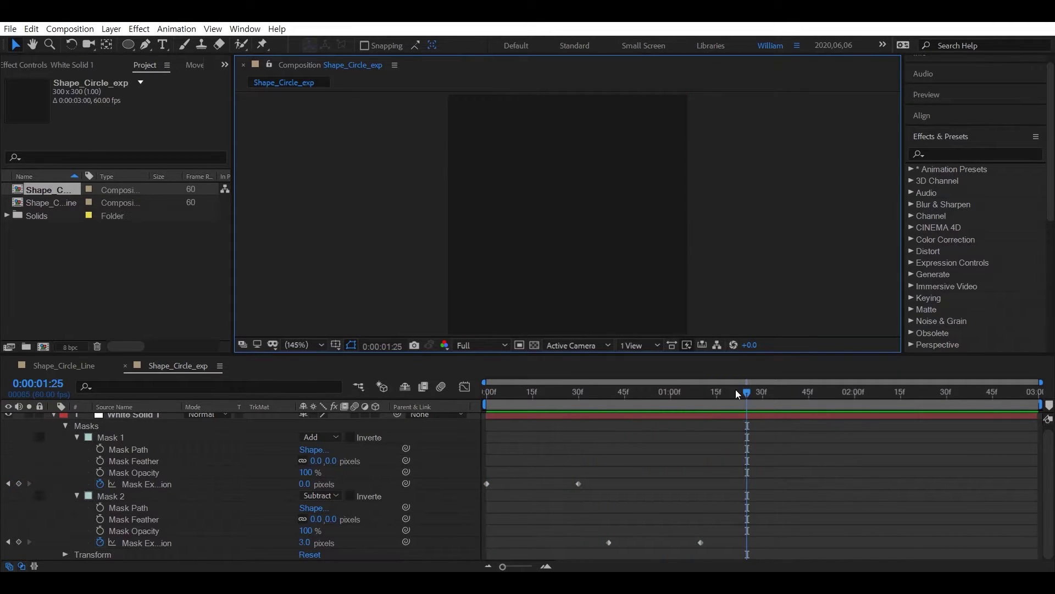
Apply Easy Ease to both Mask 1 expansion keyframes and view their speed curve.
left_click_drag(645, 463, 429, 490)
key("F9")
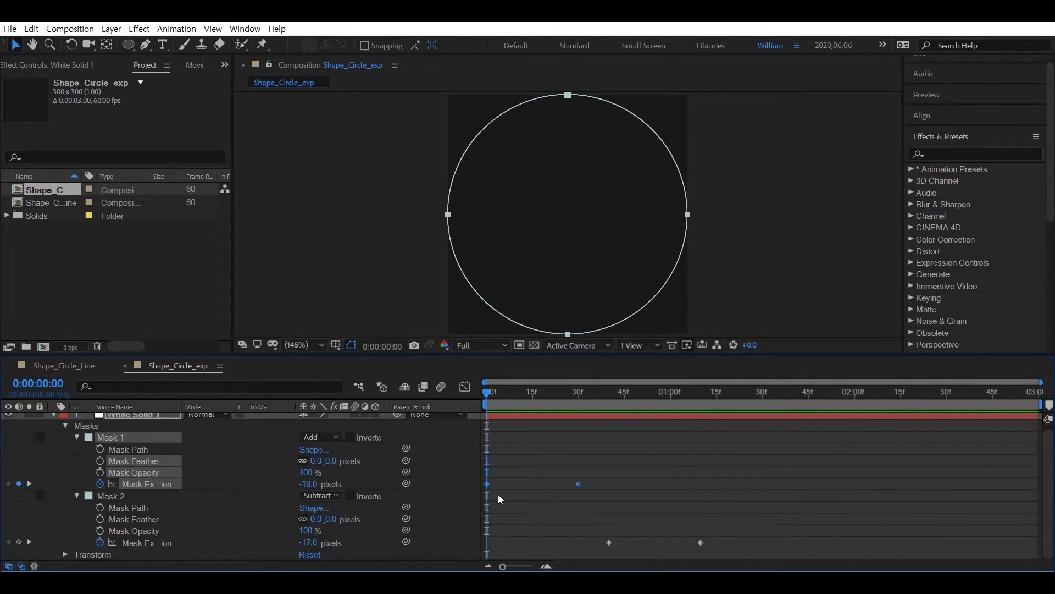
key("shift+F3")
mouse_move(489, 525)
left_mouse_down()
mouse_move(545, 531)
mouse_move(526, 530)
left_mouse_up()
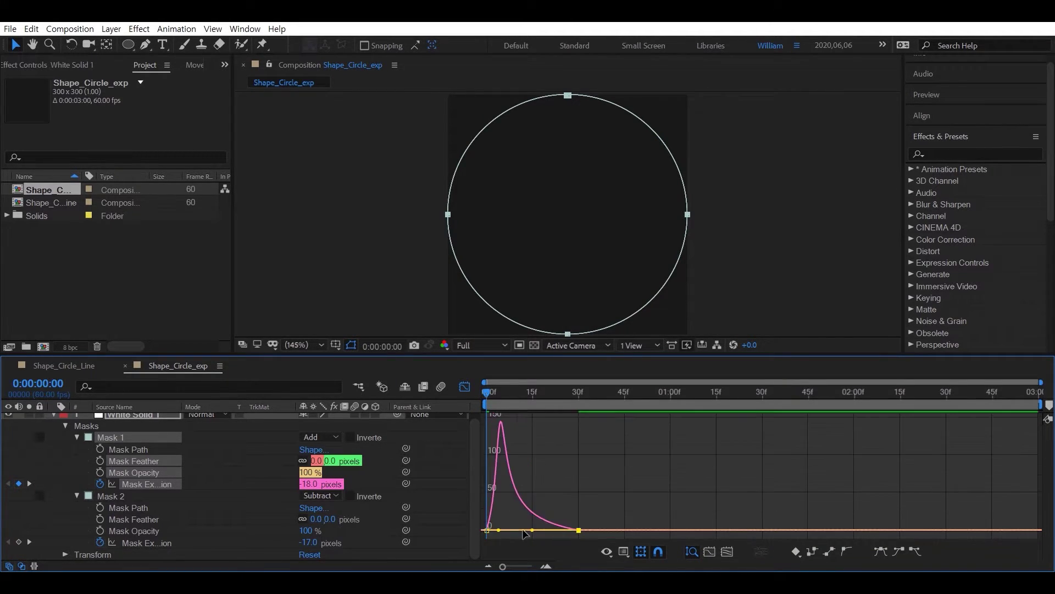
Lengthen Mask 1's opening keyframe ease influence to 20.92% in the Graph Editor, then play it back.
left_click(487, 530)
left_click_drag(500, 531, 507, 531)
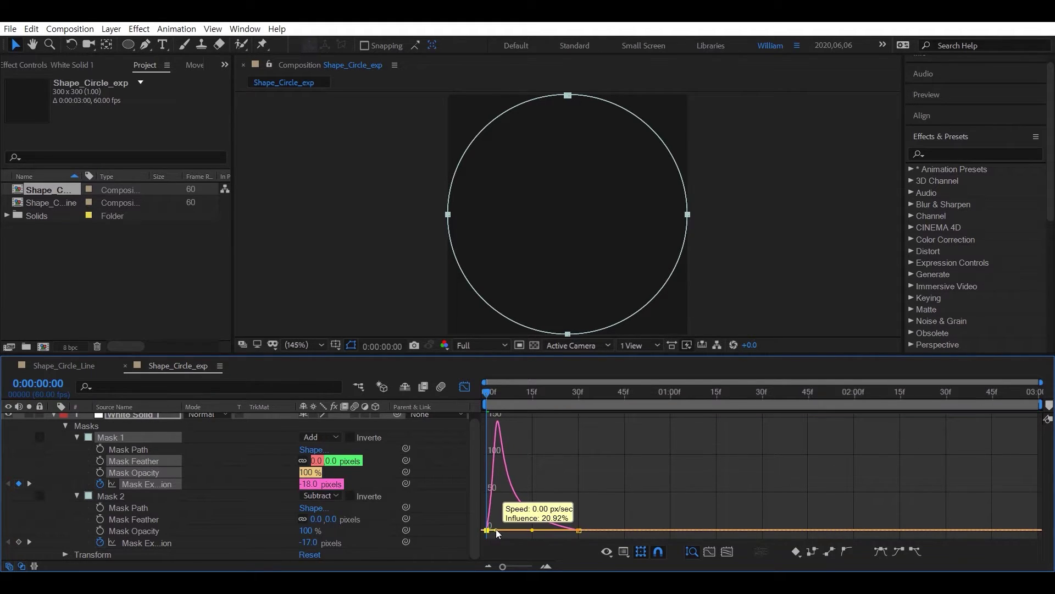
left_click(465, 386)
left_click(559, 454)
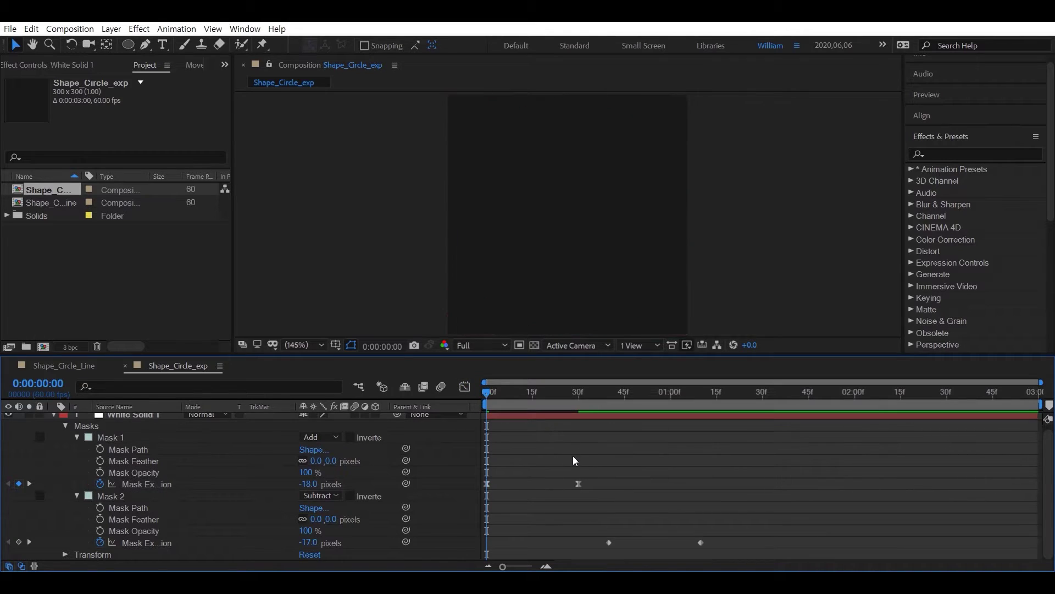
key("space")
key("space")
Apply Easy Ease to both Mask 2 expansion keyframes and preview from the start.
left_click_drag(777, 492, 602, 567)
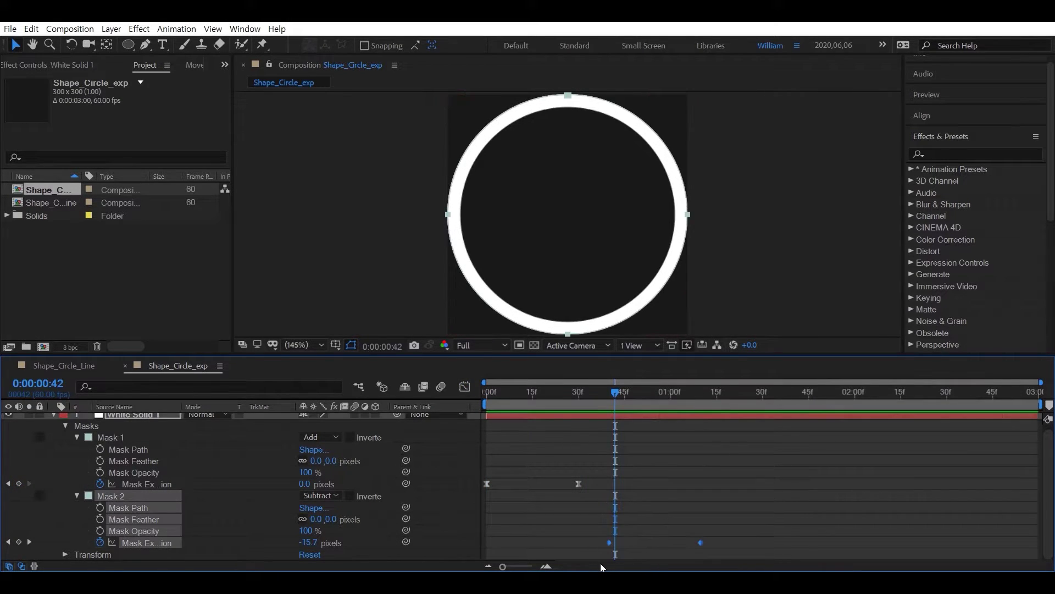
key("F9")
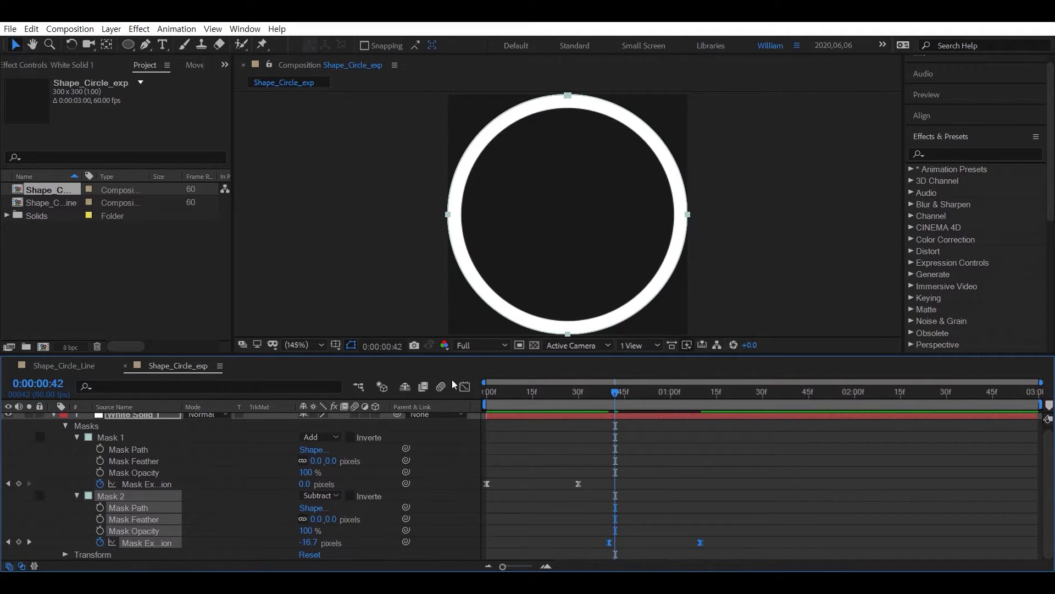
key("space")
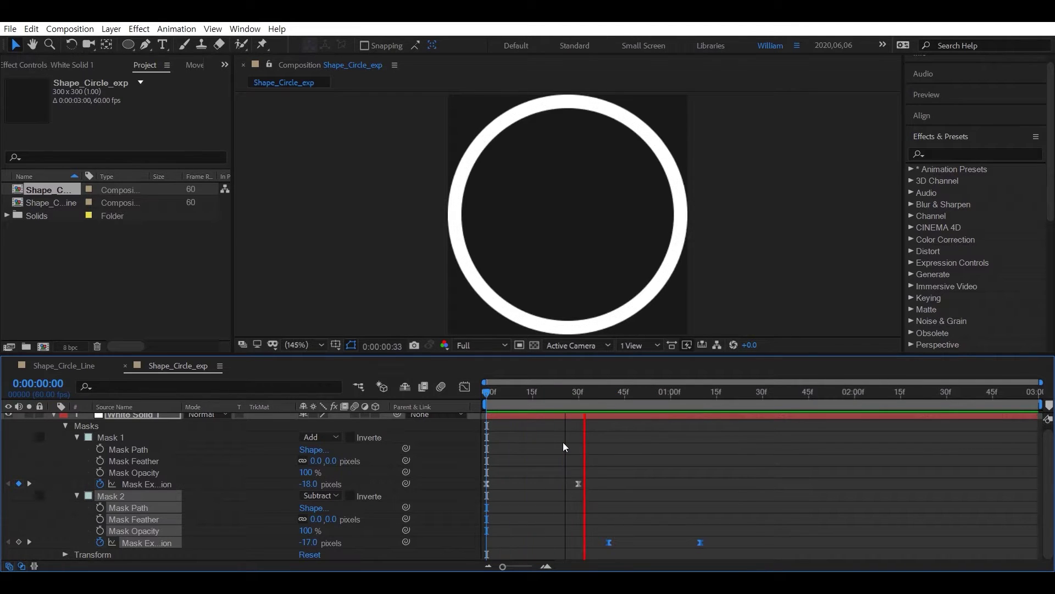
key("space")
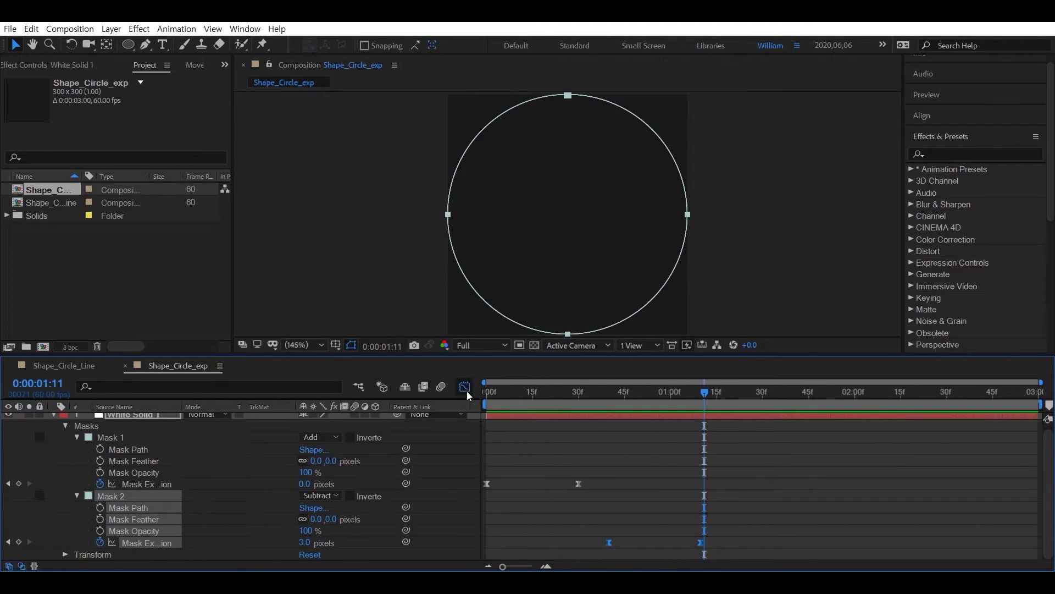
Strengthen the ease into Mask 2's last expansion keyframe in the Graph Editor.
left_click(464, 386)
mouse_move(717, 520)
left_mouse_down()
mouse_move(685, 540)
mouse_move(619, 530)
left_mouse_up()
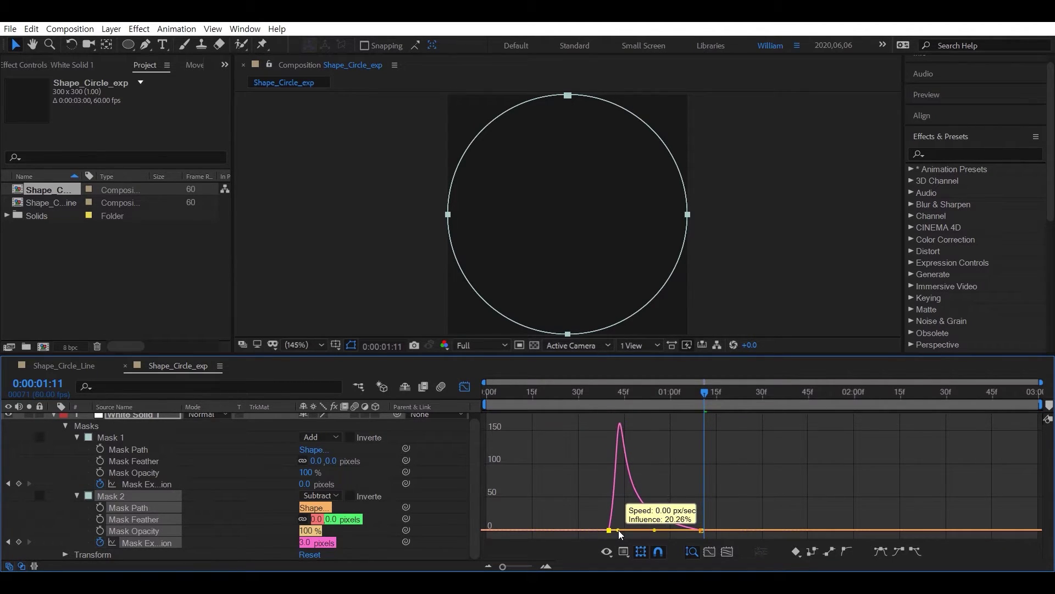
left_click(465, 386)
Preview the revised circle animation from the first frame, then collapse the layer's Masks group.
key("Home")
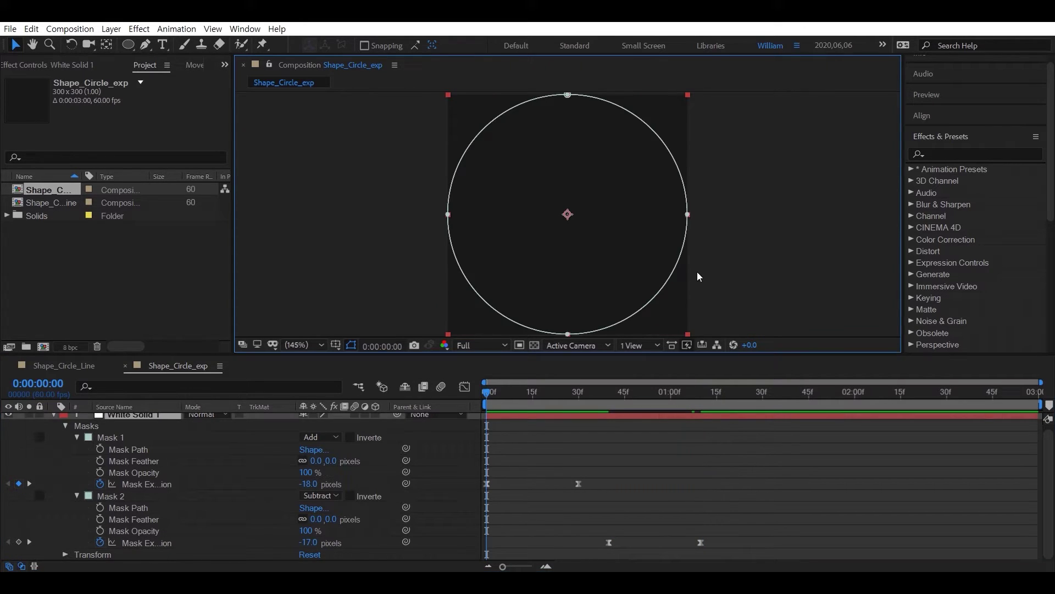
left_click(751, 266)
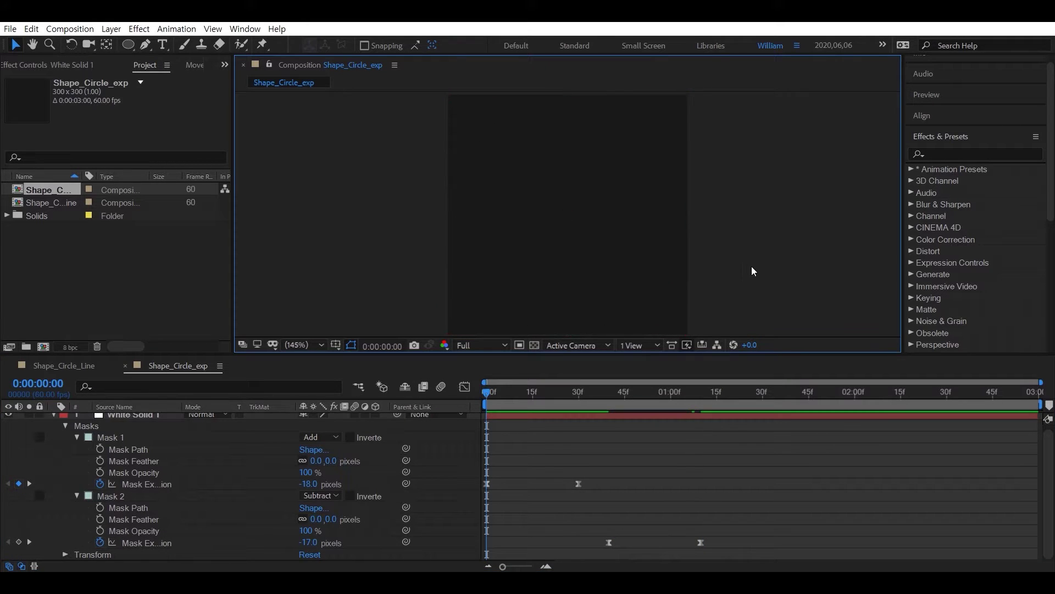
key("space")
key("space")
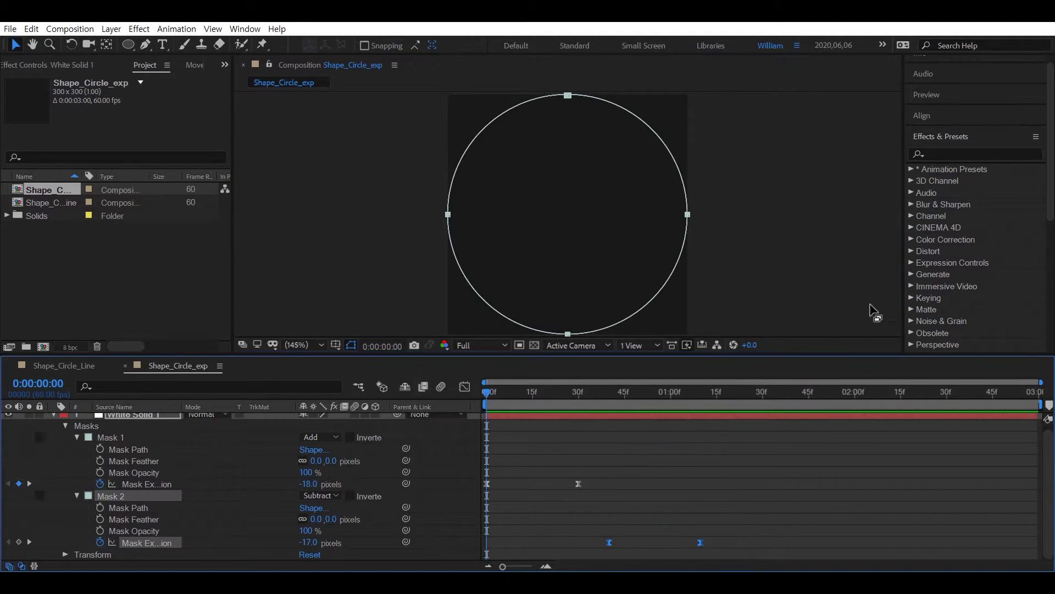
left_click(847, 303)
key("space")
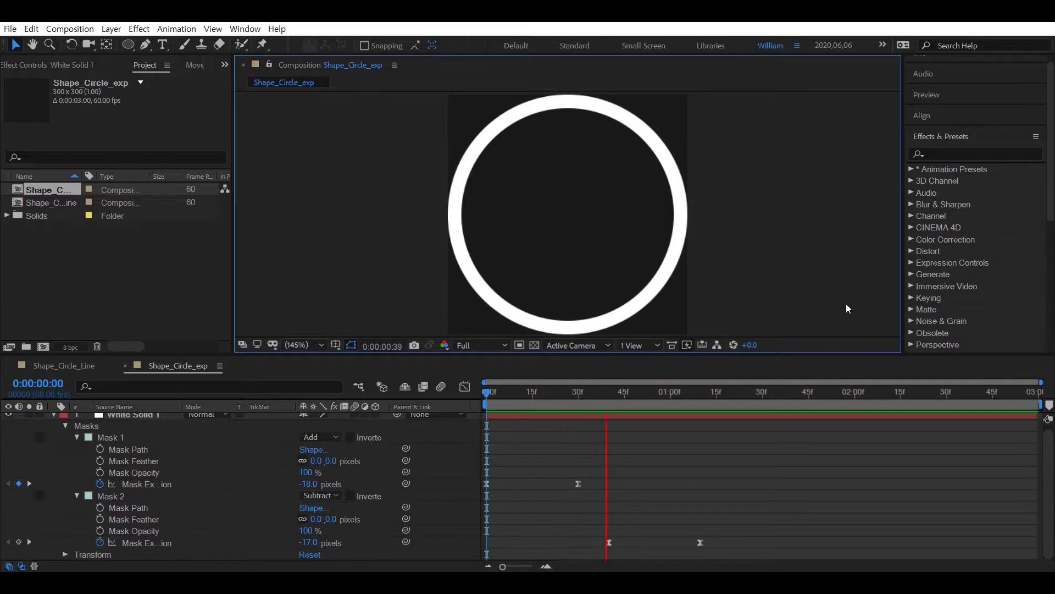
left_click(429, 413)
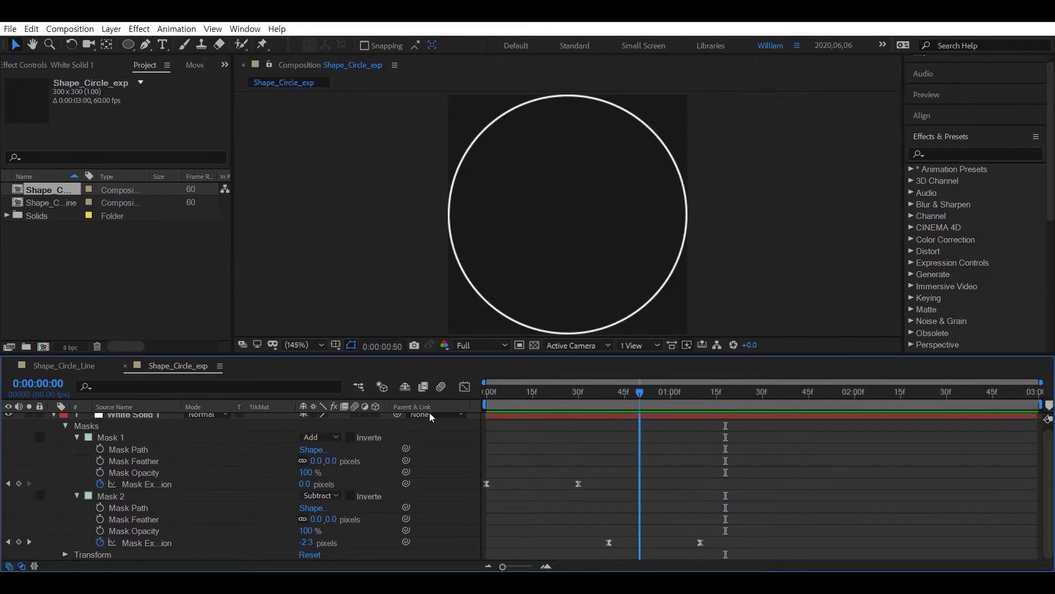
left_click(764, 264)
key("space")
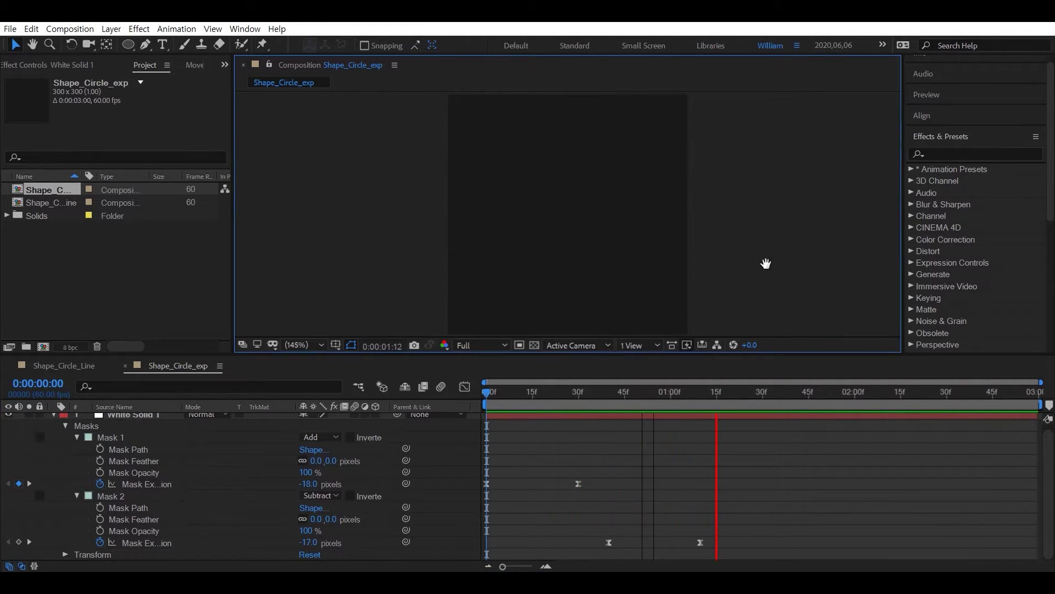
key("space")
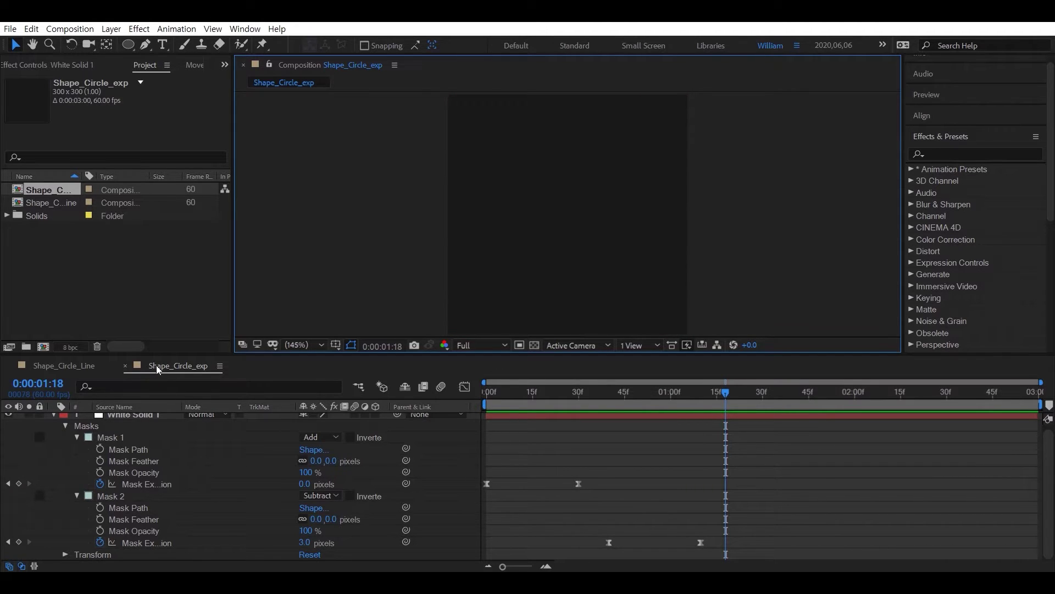
left_click(54, 415)
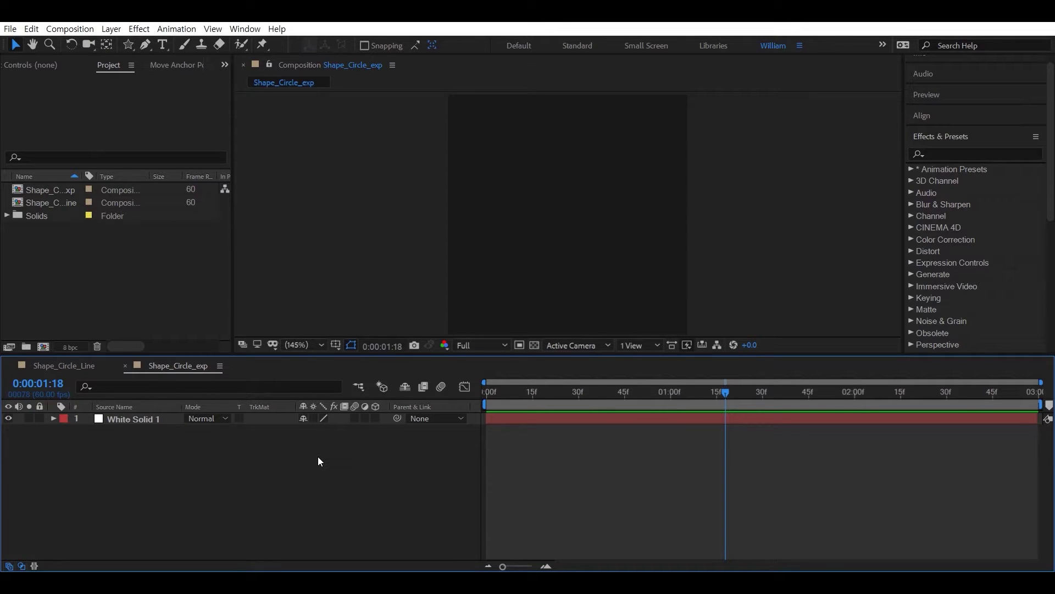
Create a new 300×300 composition named Shape_Star_exp.
key("ctrl+n")
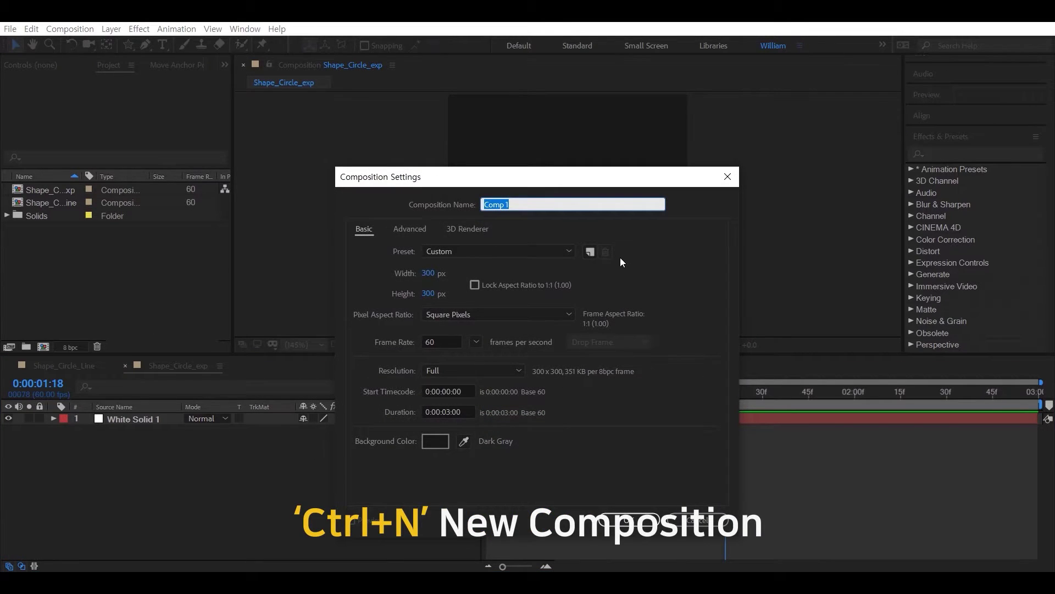
type("Shape_Star_exp")
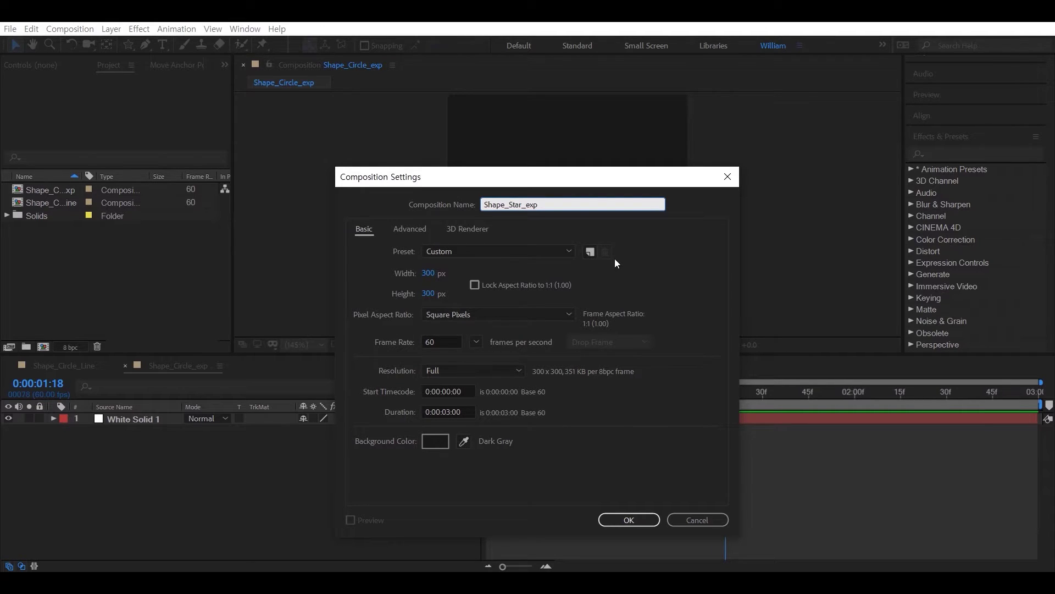
left_click(645, 522)
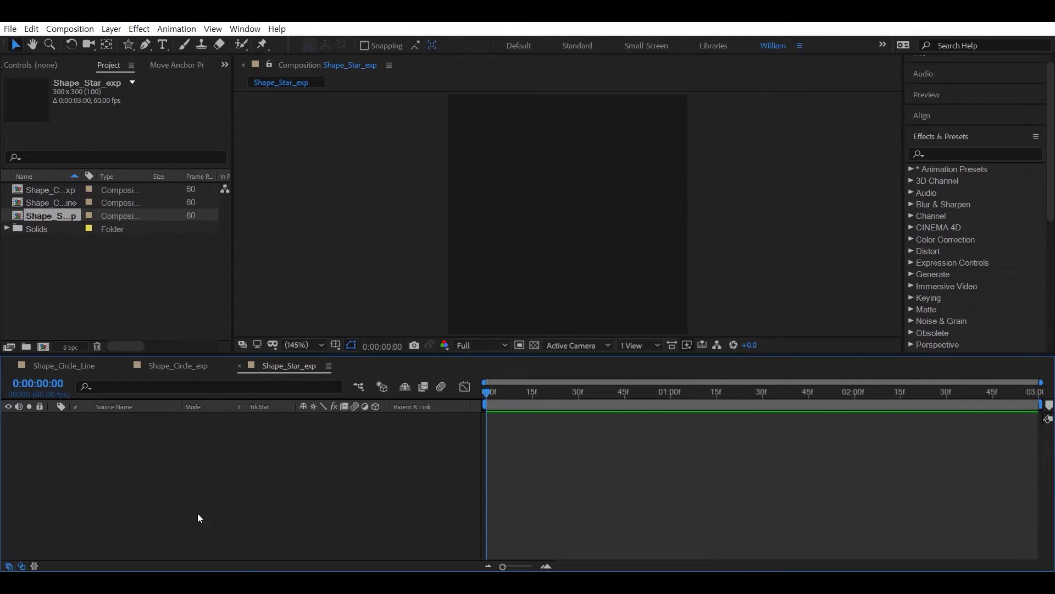
Add a white solid layer, White Solid 3, and select it.
key("ctrl+y")
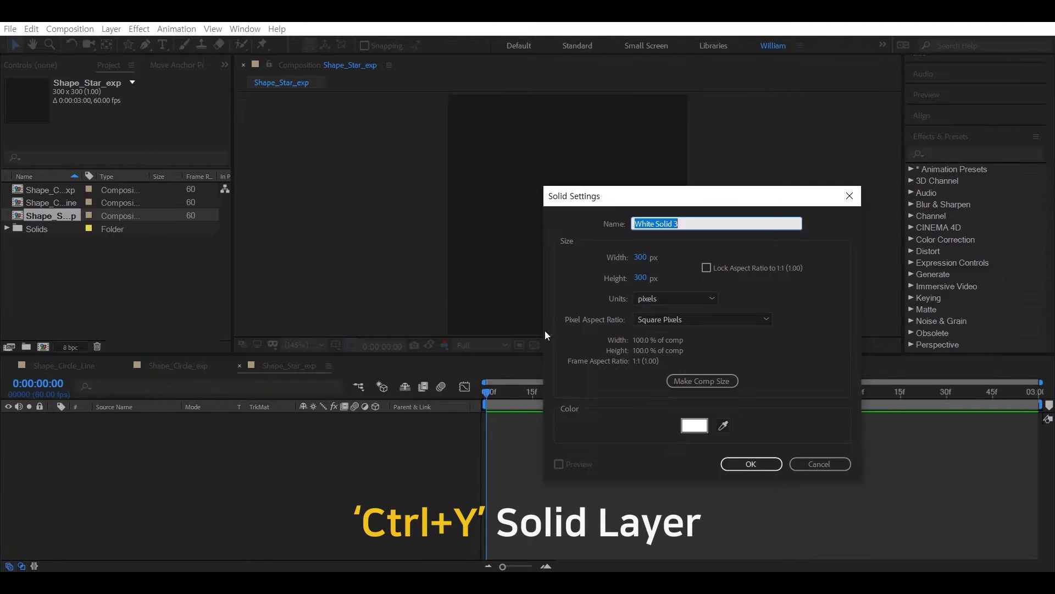
left_click(755, 462)
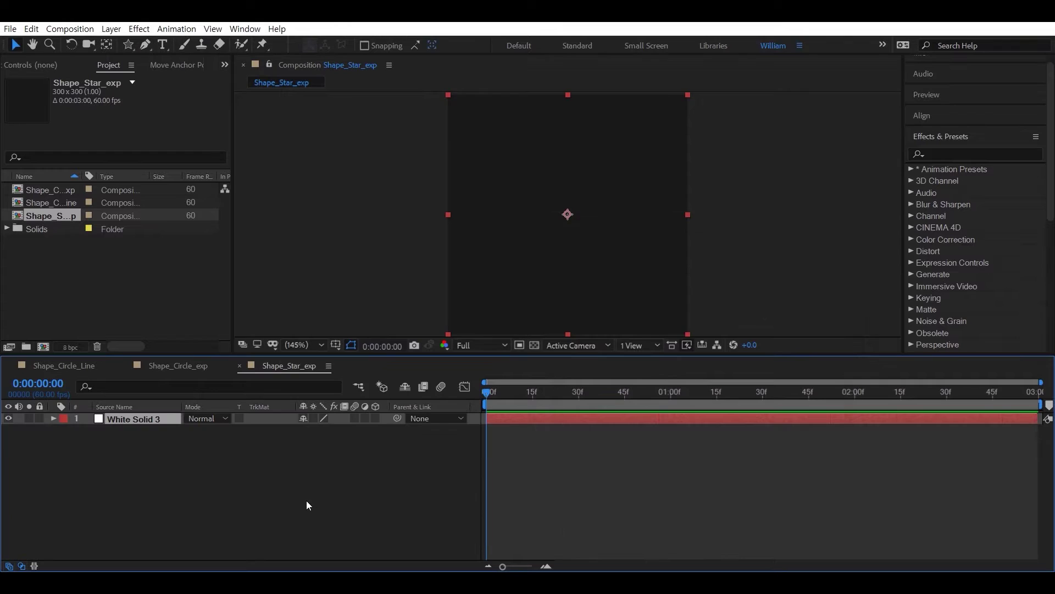
left_click(307, 505)
left_click(156, 420)
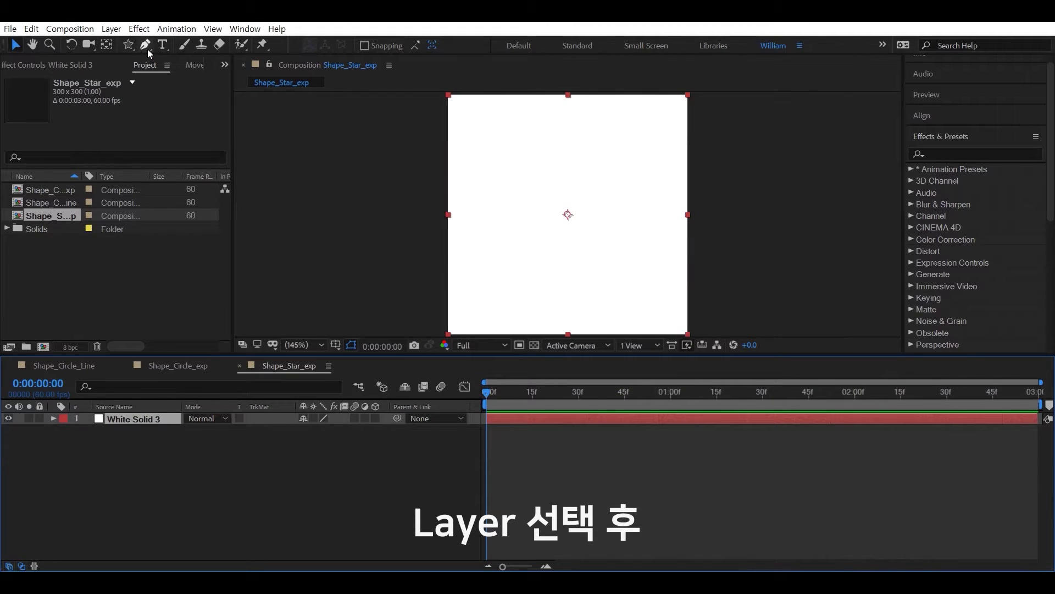
Draw a five-pointed star mask (Mask 1) on White Solid 3 with the Star Tool from the comp centre.
left_click_drag(126, 44, 159, 99)
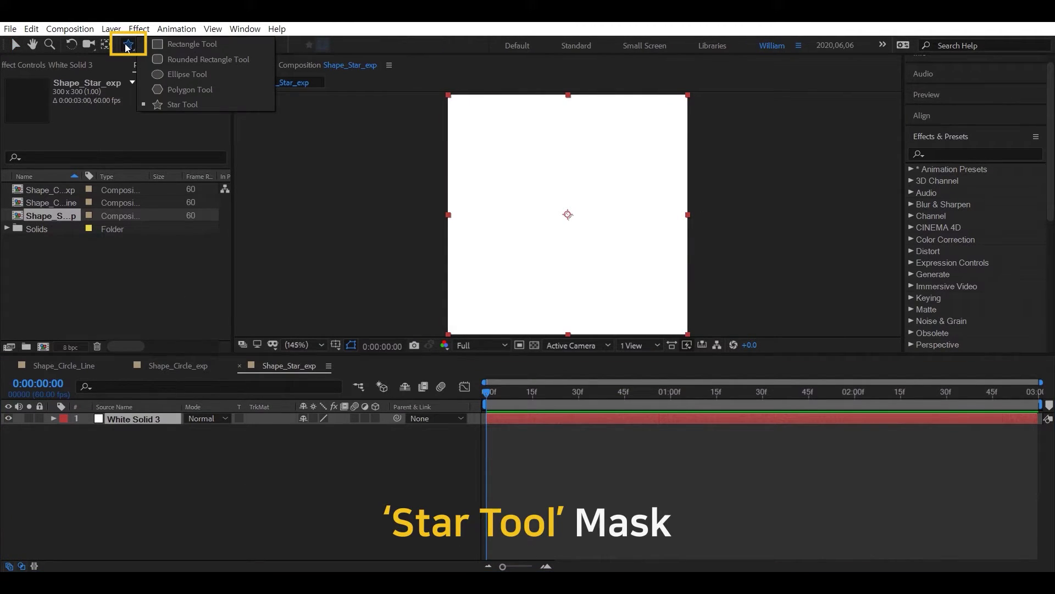
left_click(166, 104)
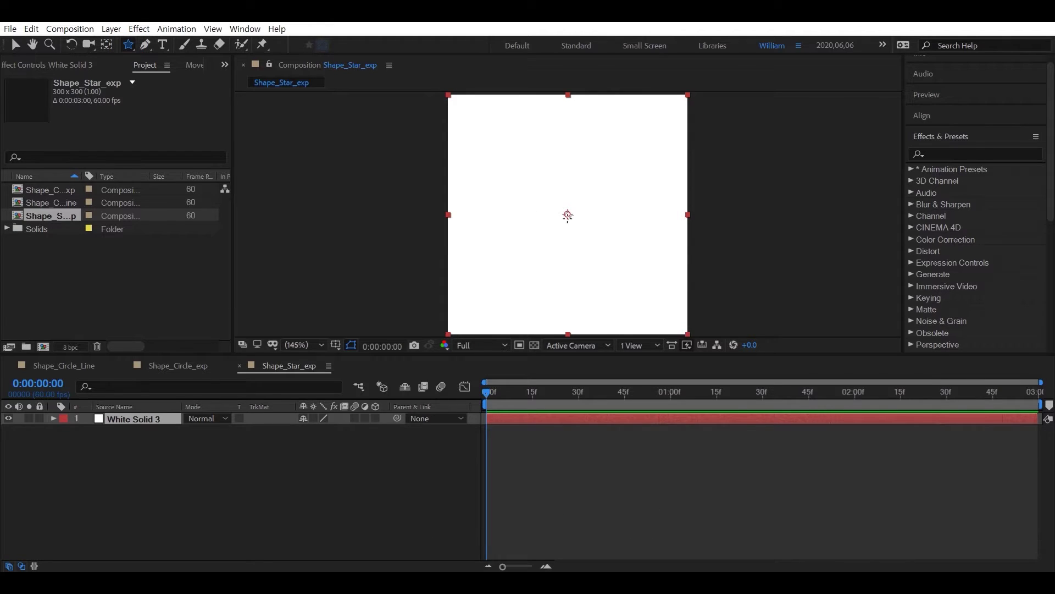
mouse_move(568, 214)
left_mouse_down()
mouse_move(547, 197)
mouse_move(511, 204)
mouse_move(552, 208)
mouse_move(516, 184)
mouse_move(477, 188)
left_mouse_up()
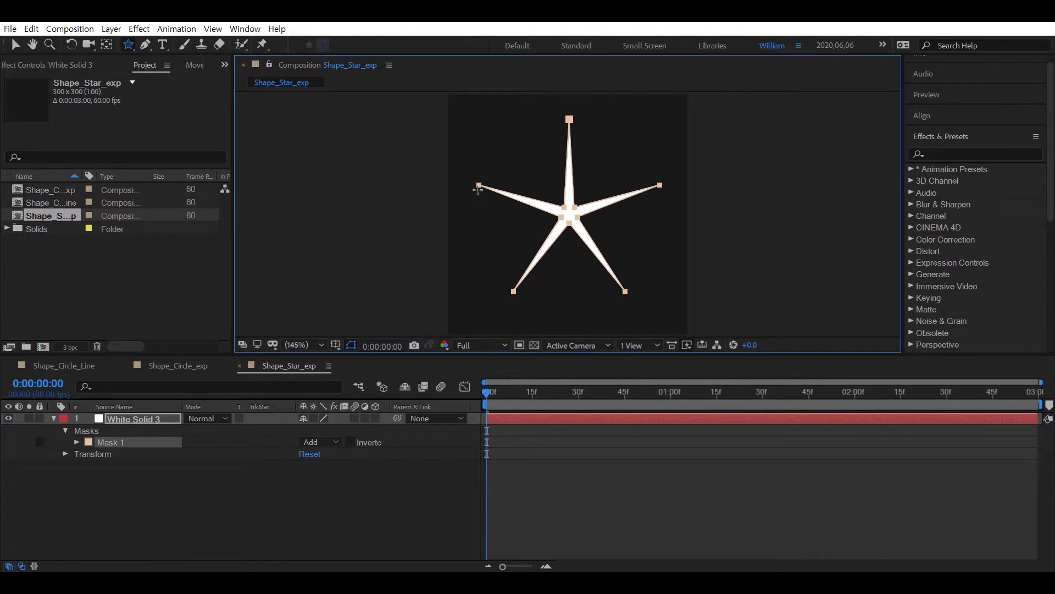
mouse_move(481, 190)
left_mouse_down()
mouse_move(530, 210)
mouse_move(459, 179)
mouse_move(471, 185)
left_mouse_up()
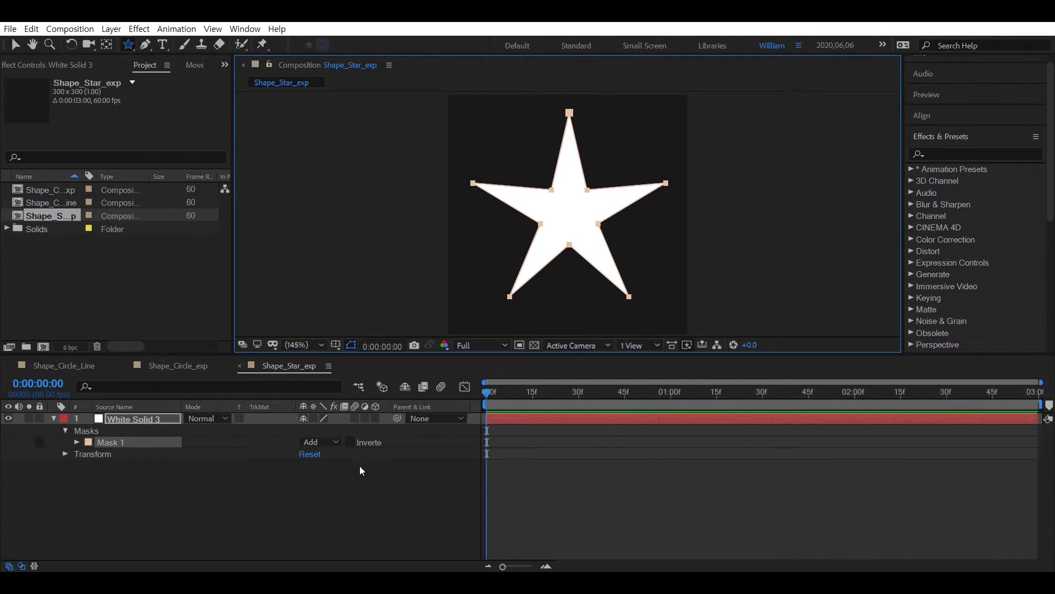
left_click(345, 474)
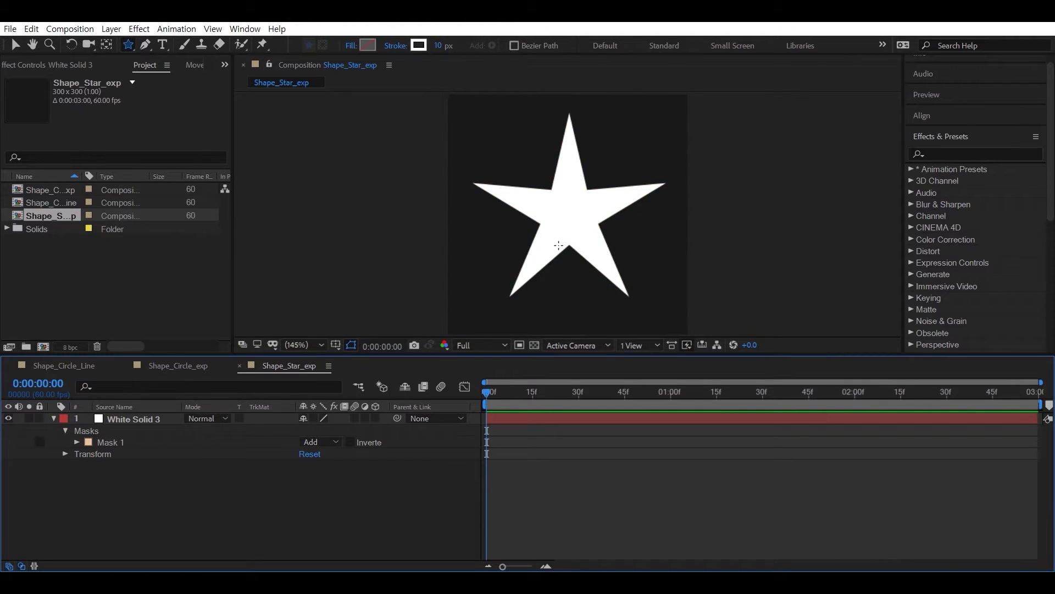
left_click(131, 419)
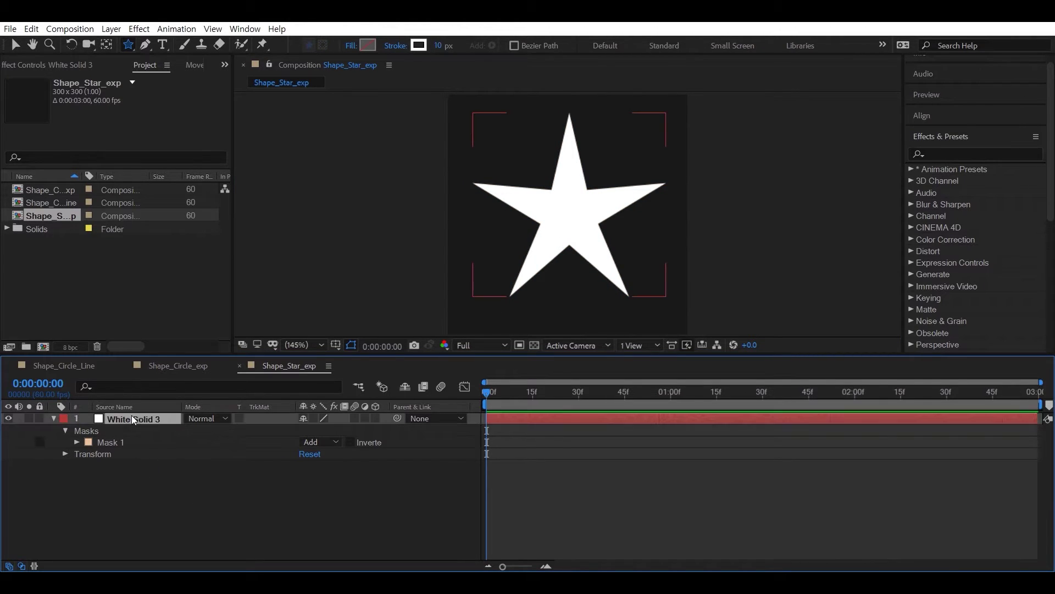
left_click(99, 443)
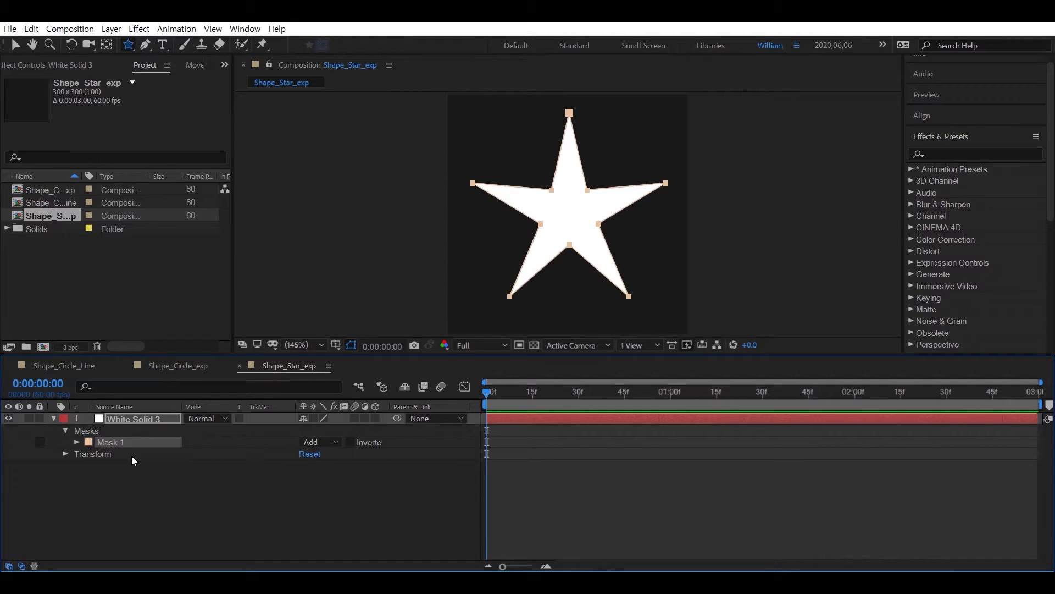
Duplicate the star mask and set Mask 2's mode to Subtract.
key("ctrl+d")
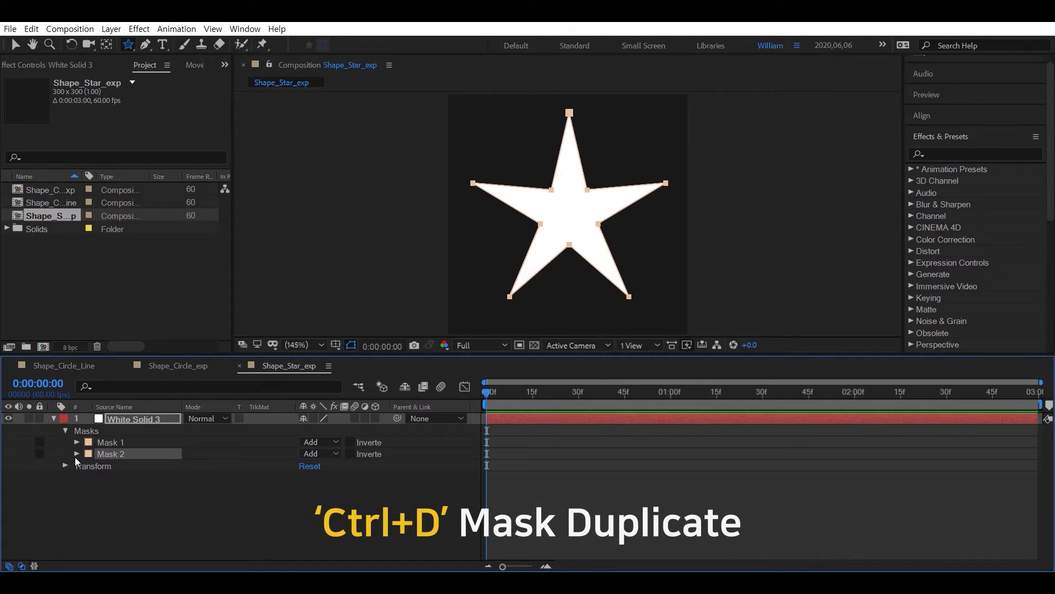
left_click(320, 453)
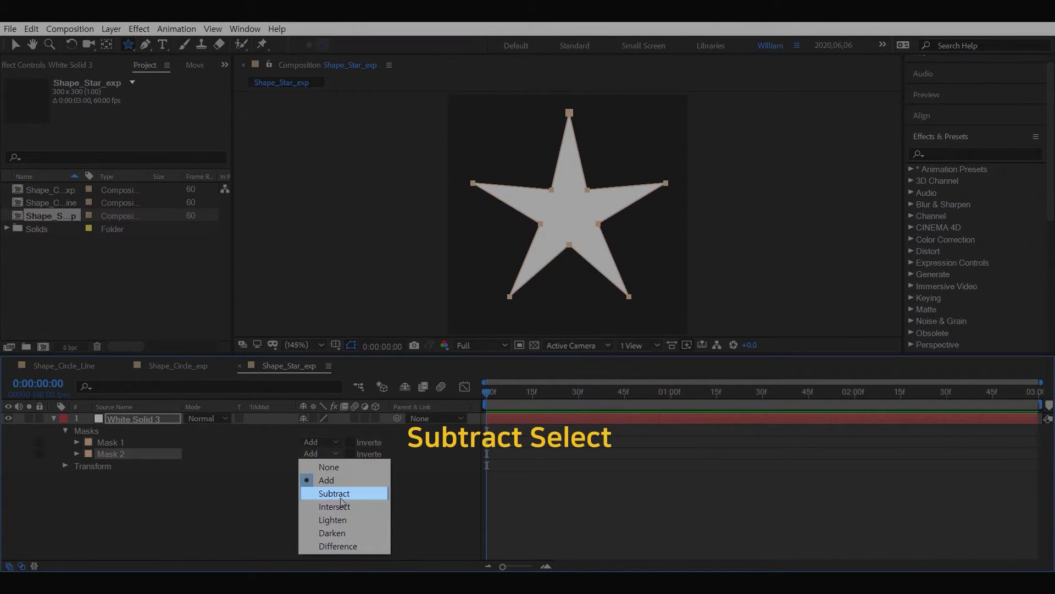
left_click(330, 494)
Set Mask Expansion to -18 px on Mask 1 and -17 px on Mask 2.
left_click(77, 453)
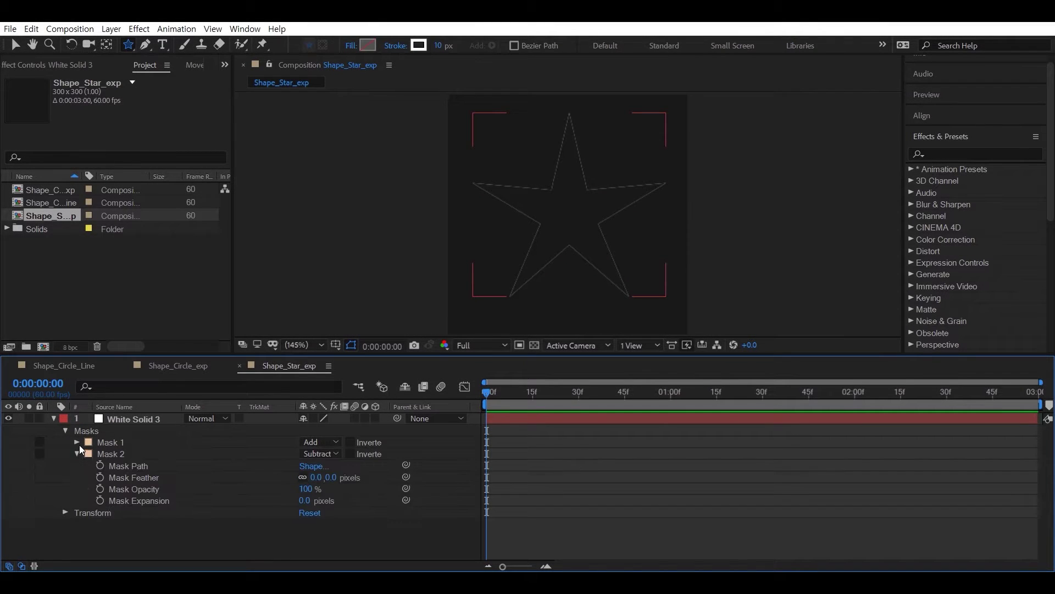
left_click(77, 442)
left_click(303, 489)
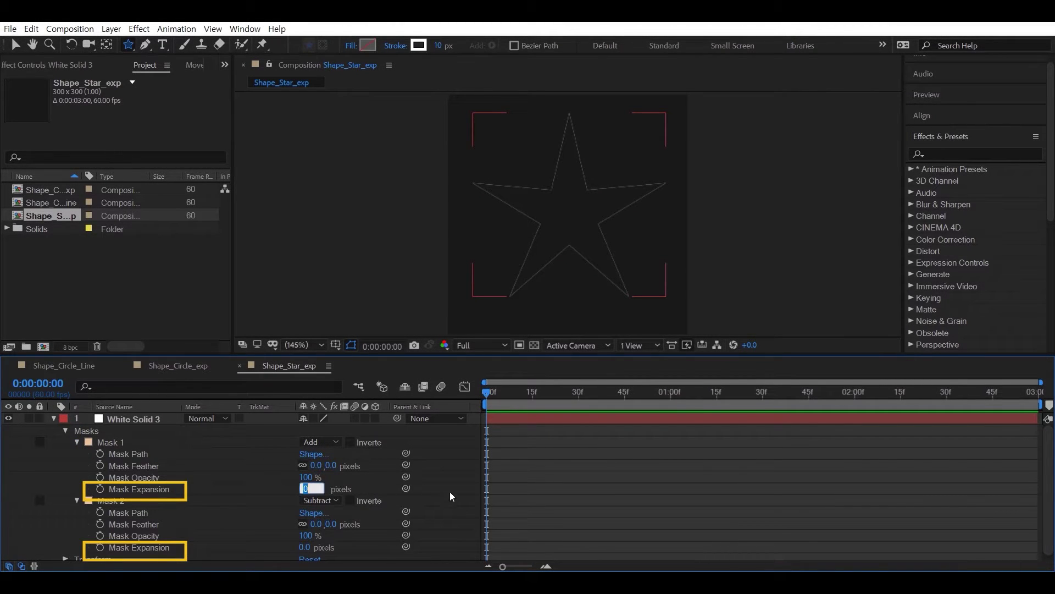
type("-")
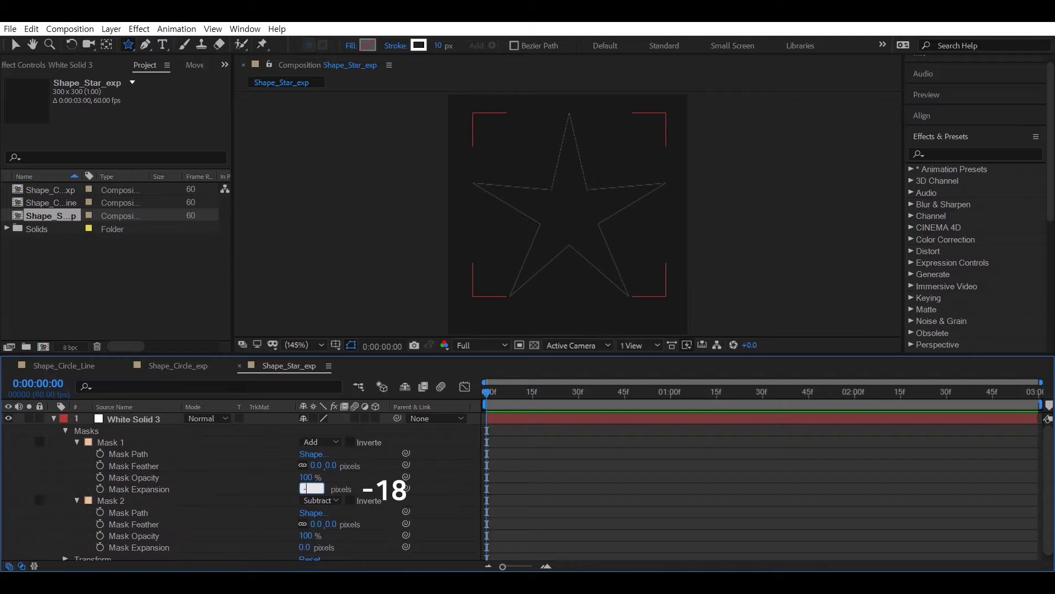
type("18")
key("Return")
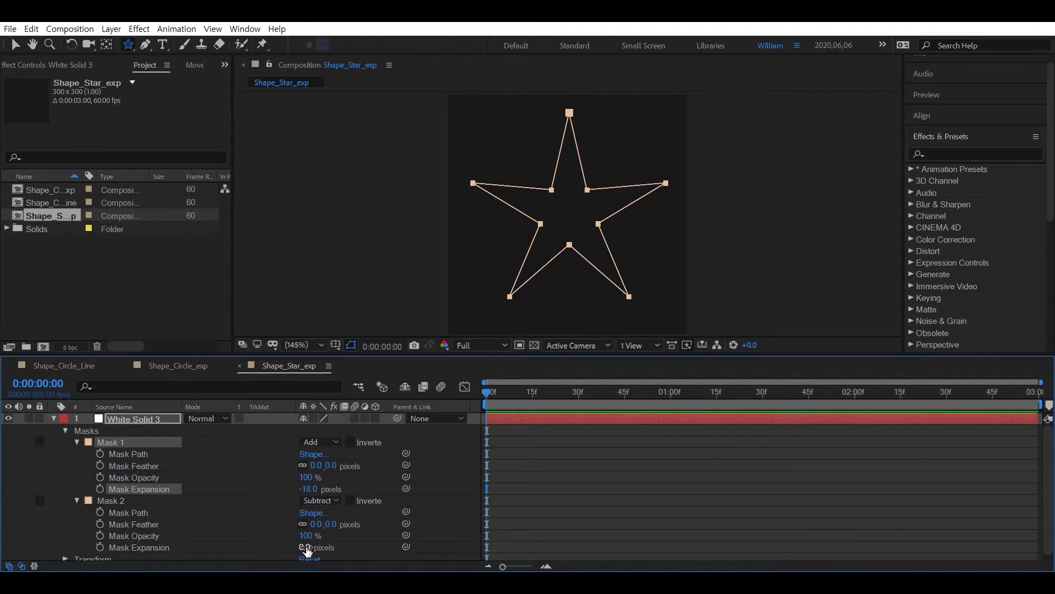
left_click(306, 548)
type("-17")
key("Return")
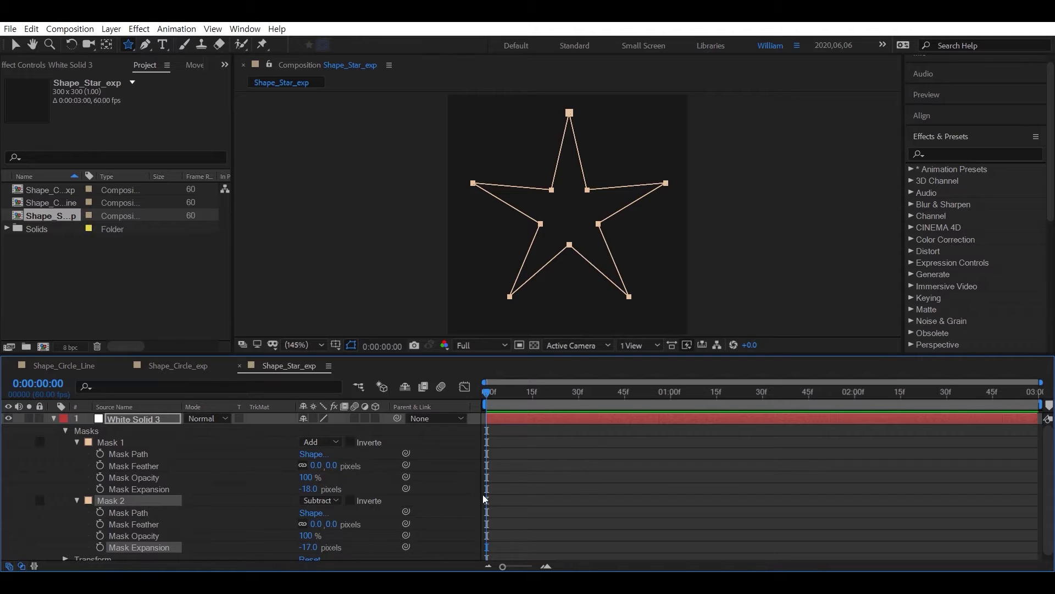
Keyframe Mask 1 Expansion from -18 at 0f to 0 at 30f.
left_click(99, 489)
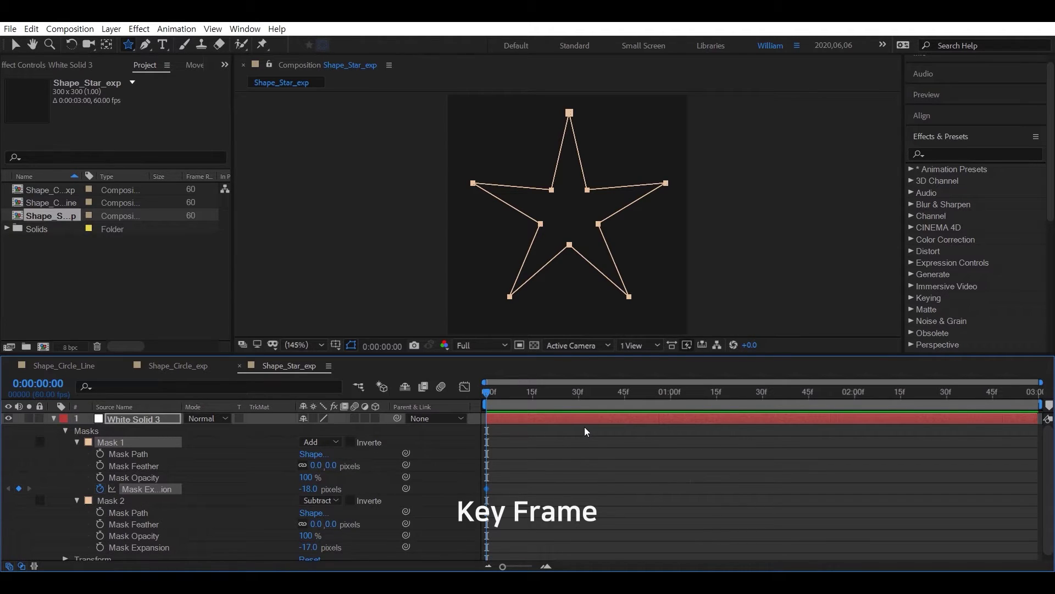
key("ctrl+shift+Right")
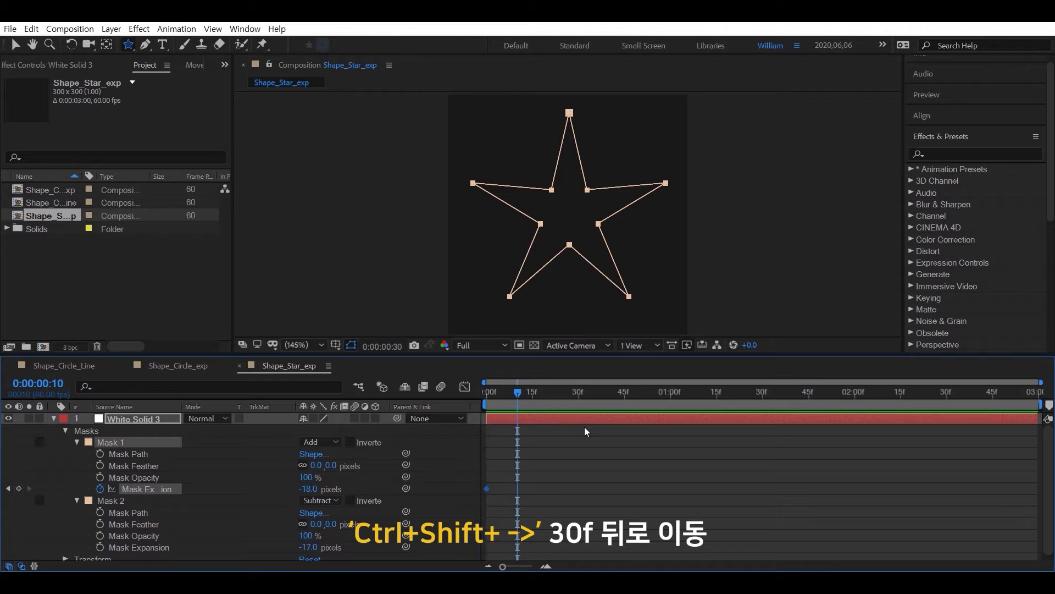
key("ctrl+shift+Right")
key("ctrl+shift+Right")
left_click(311, 489)
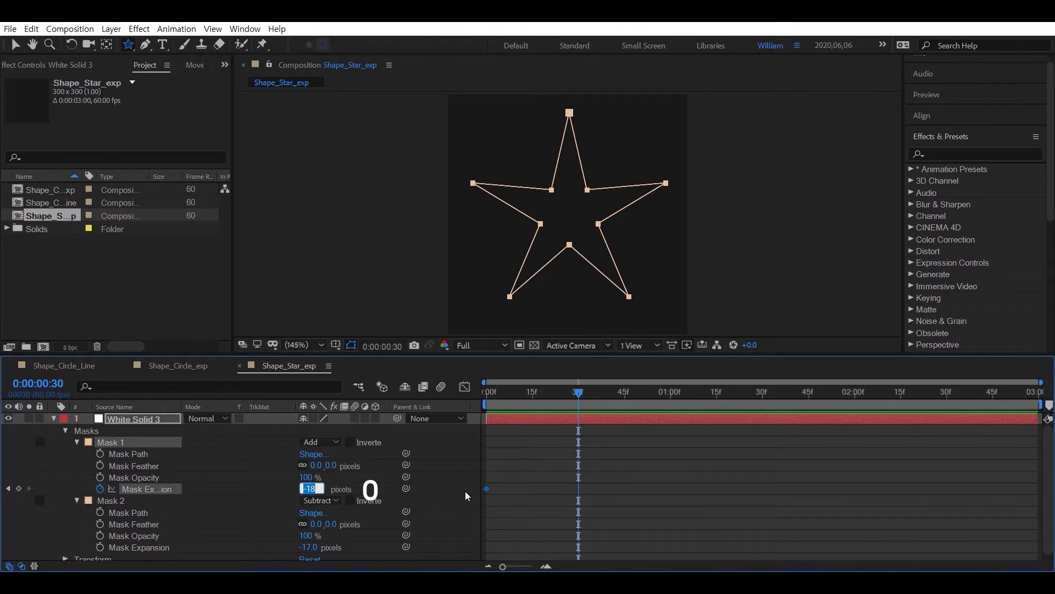
type("0")
key("Return")
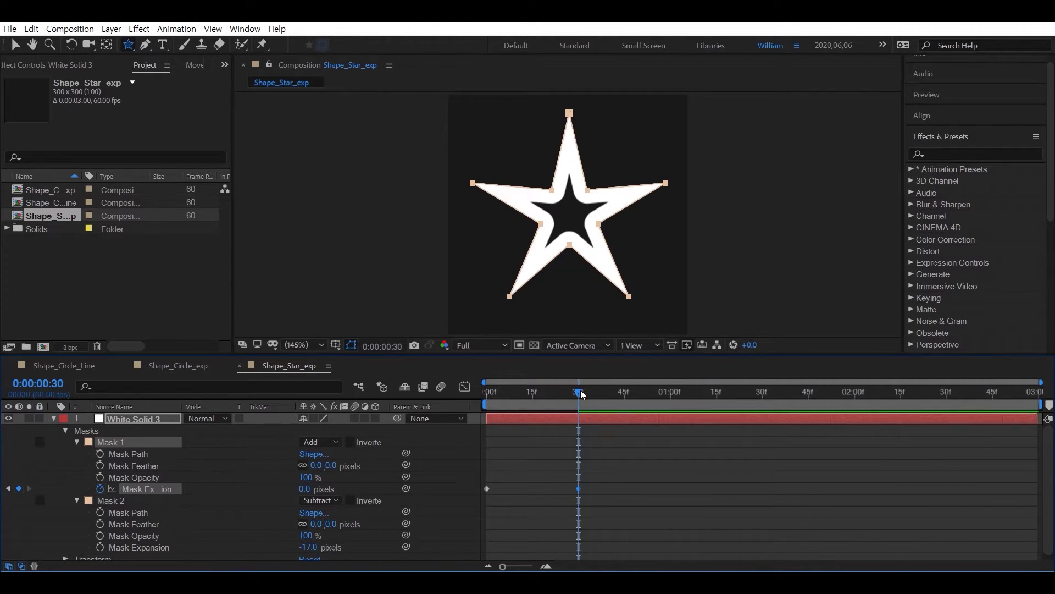
Keyframe Mask 2 Expansion from -17 at 40f to 2 at 1:00.
key("ctrl+shift+Right")
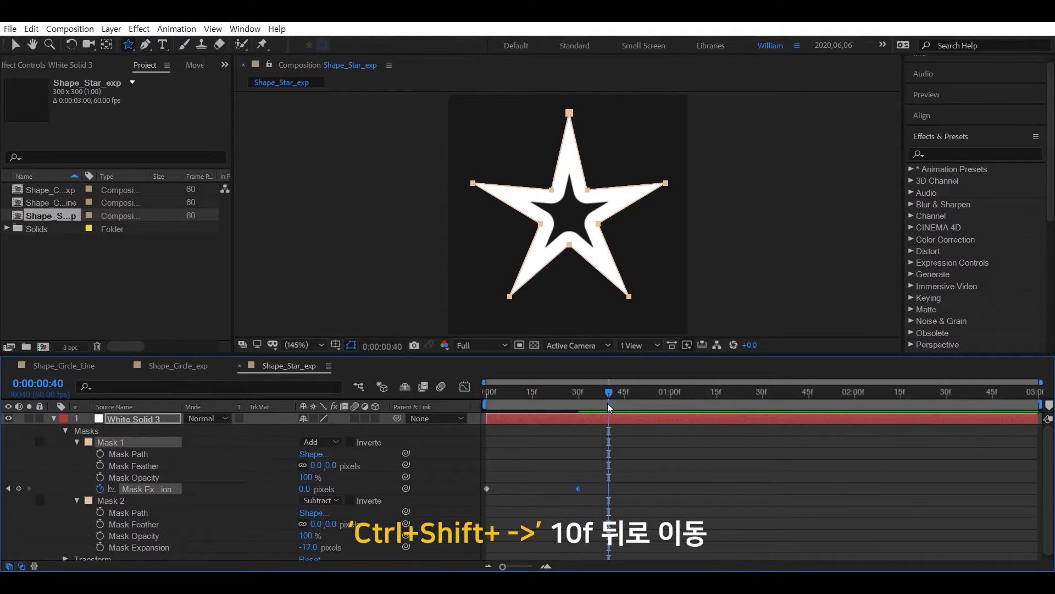
left_click(101, 547)
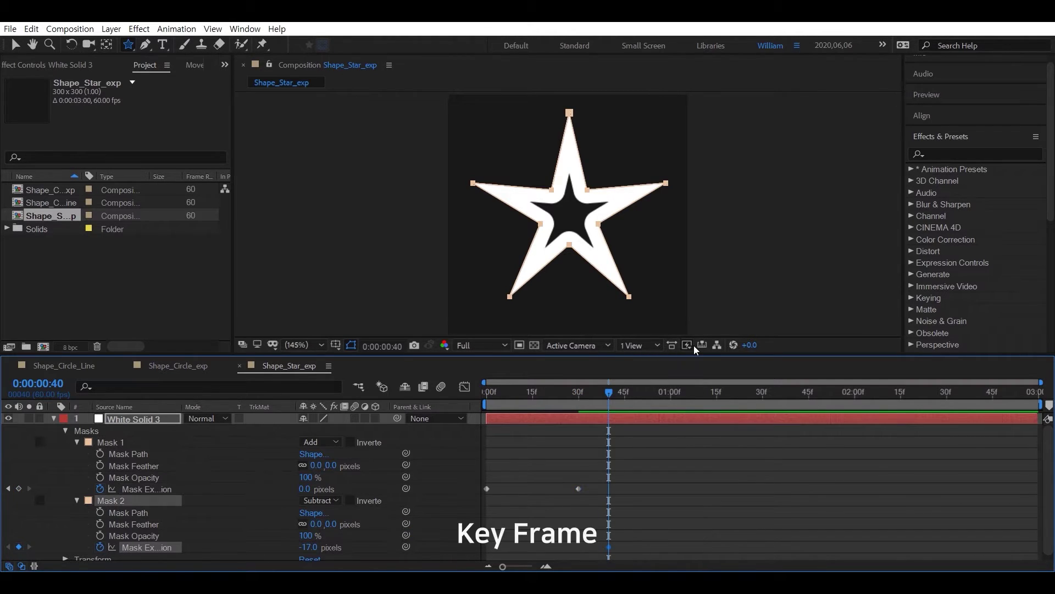
key("ctrl+shift+Right")
key("ctrl+shift+Right")
key("ctrl+shift+Right")
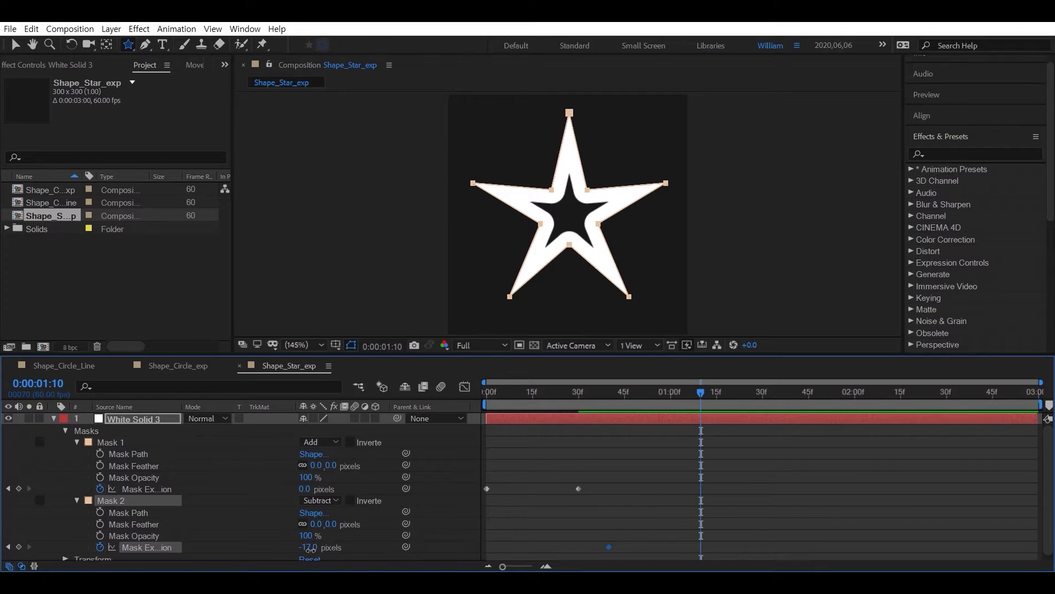
left_click(309, 547)
type("2")
key("Return")
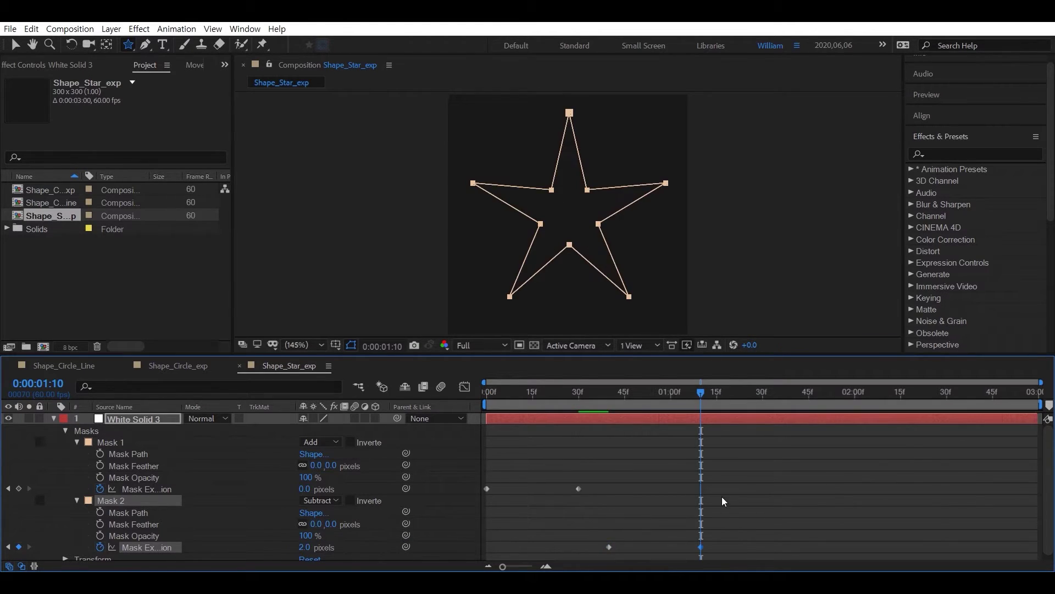
key("shift+Page_Up")
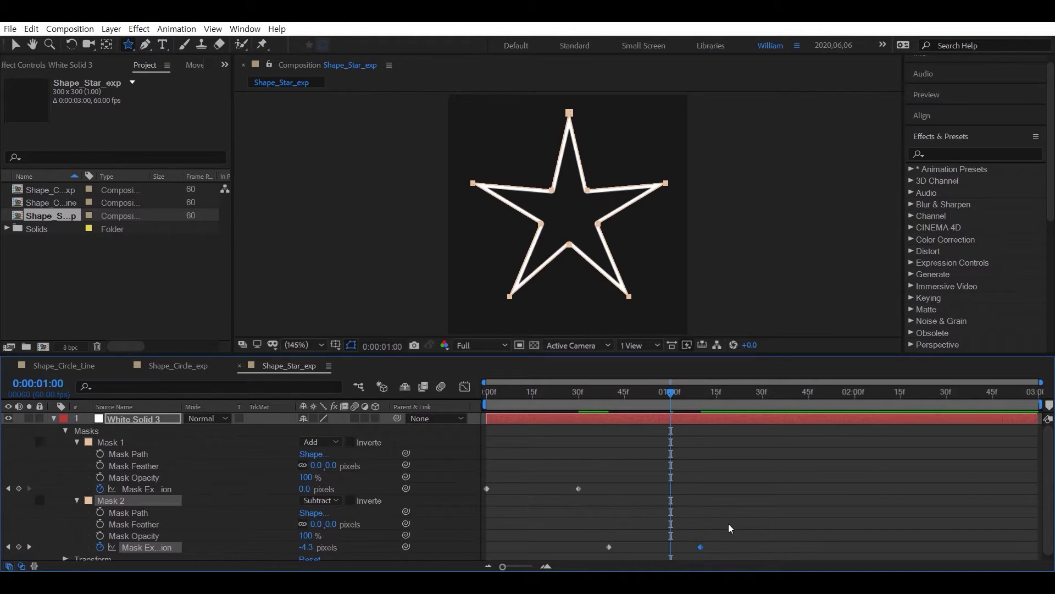
left_click_drag(698, 547, 672, 548)
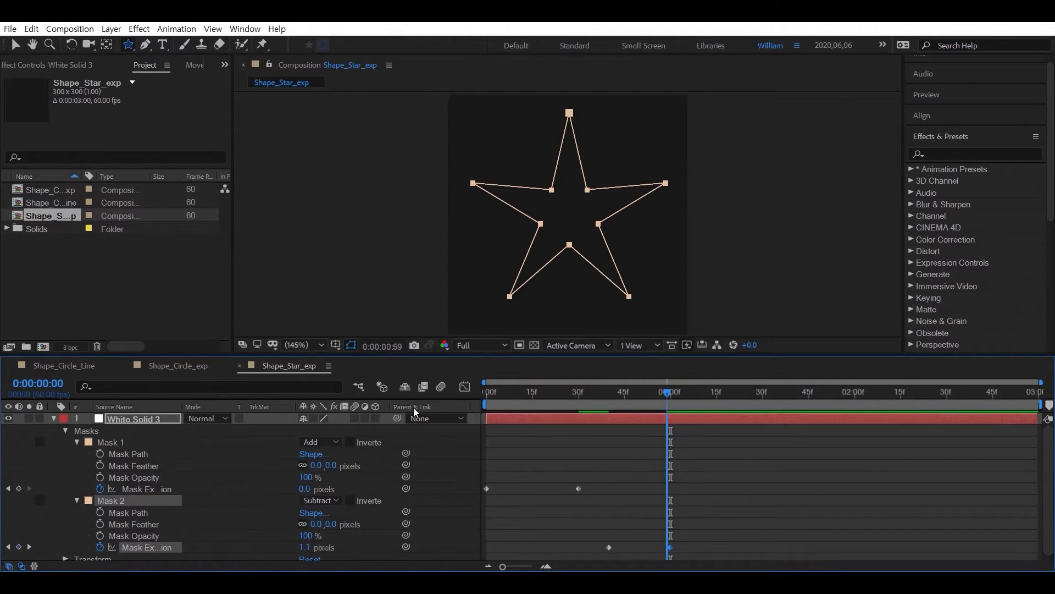
Preview the star animation and apply Easy Ease to Mask 1's two expansion keyframes.
key("Home")
left_click(722, 487)
key("space")
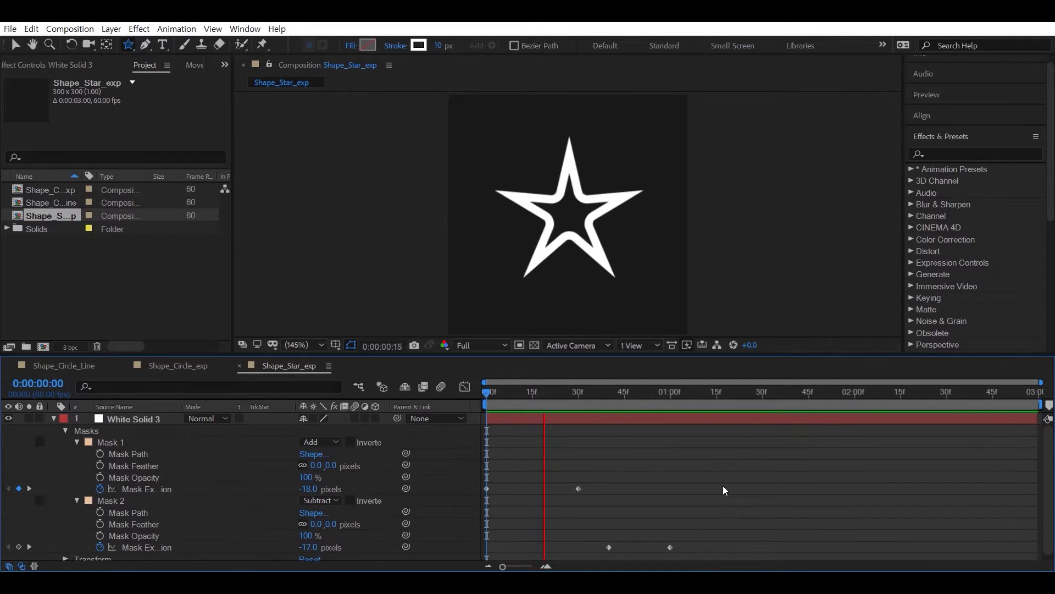
left_click(706, 416)
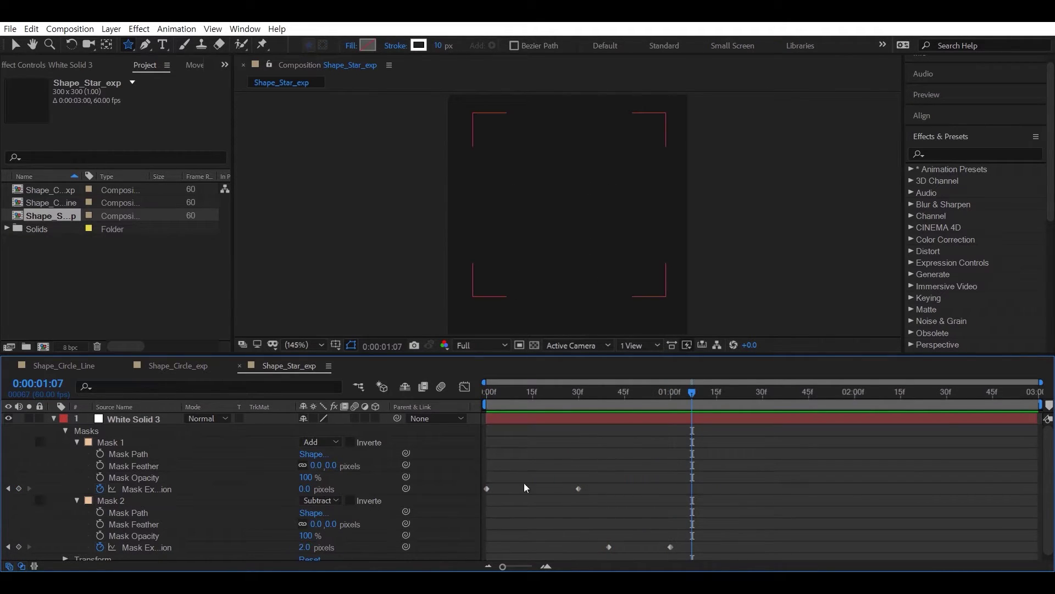
left_click_drag(588, 481, 473, 499)
key("F9")
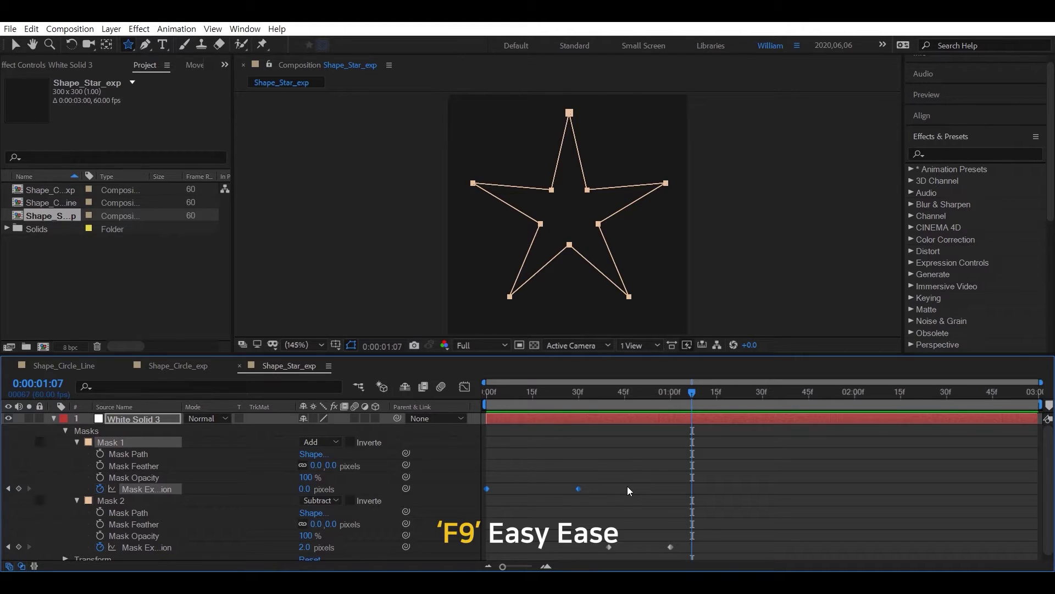
Set Mask 1's second expansion keyframe influence to 76.71% in the Graph Editor, then preview from the start.
left_click(465, 386)
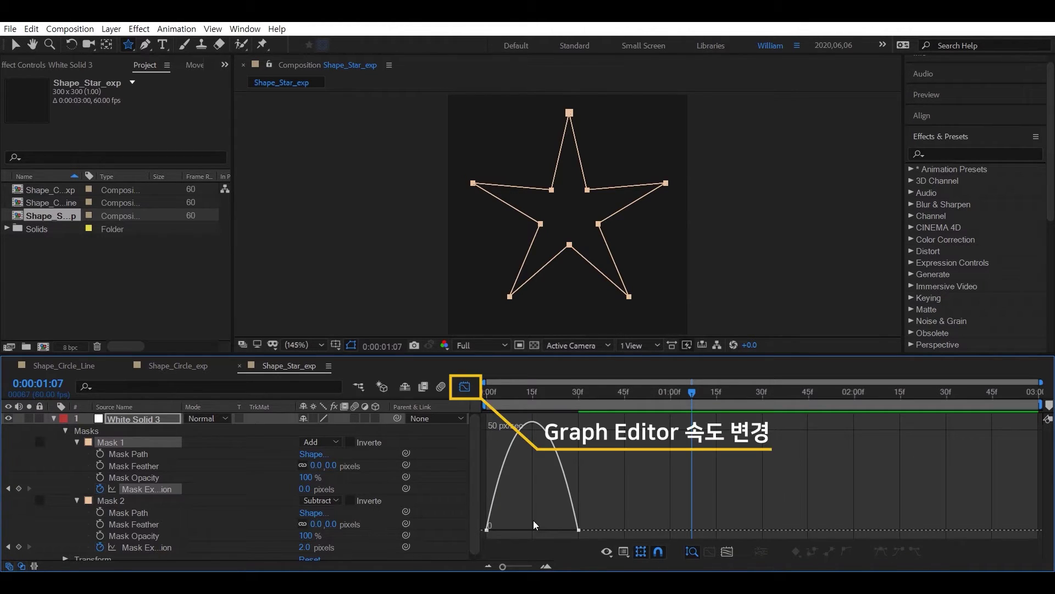
scroll(582, 503, "up", 2)
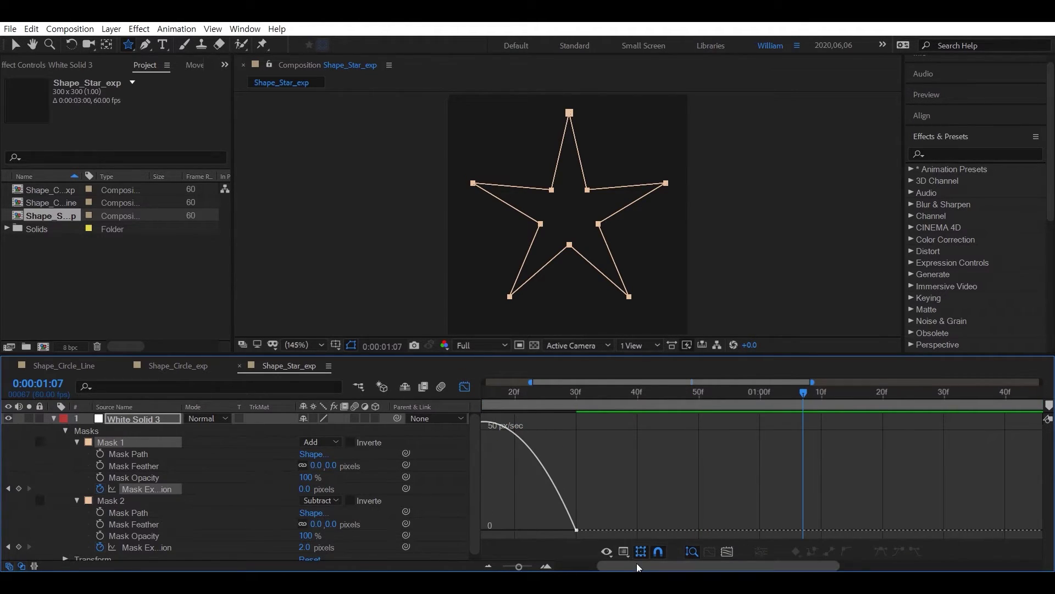
left_click_drag(640, 566, 599, 566)
mouse_move(481, 541)
left_mouse_down()
mouse_move(538, 510)
mouse_move(496, 530)
left_mouse_up()
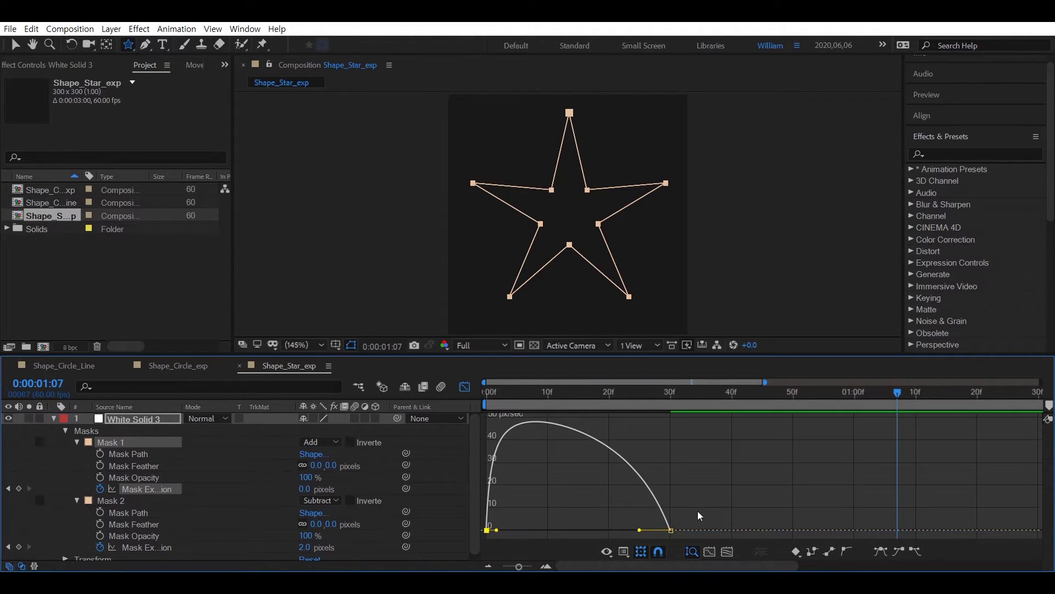
mouse_move(697, 510)
left_mouse_down()
mouse_move(650, 537)
mouse_move(578, 530)
left_mouse_up()
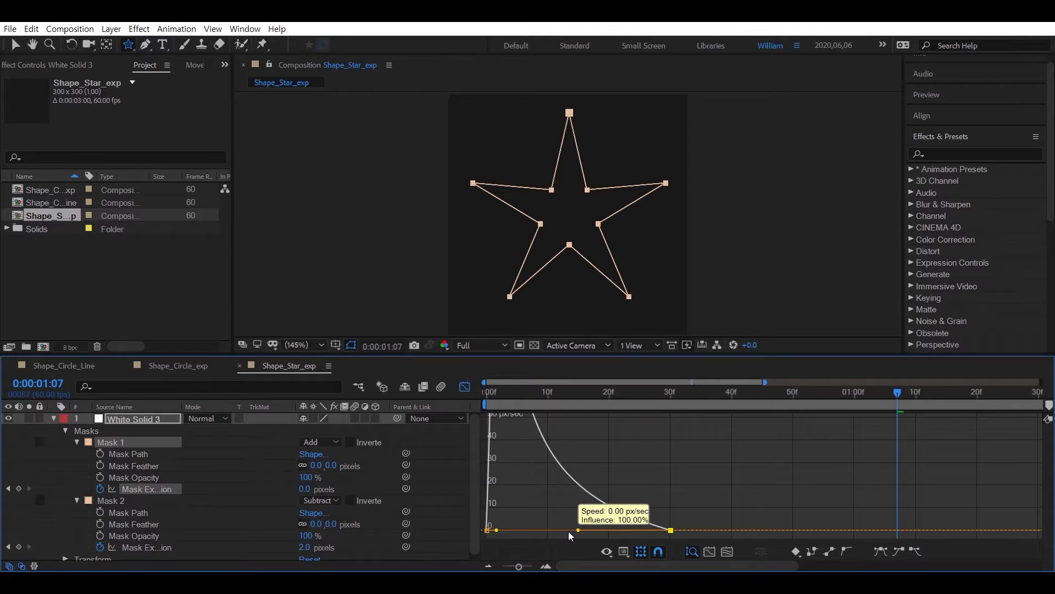
left_click(462, 386)
left_click_drag(519, 406, 444, 408)
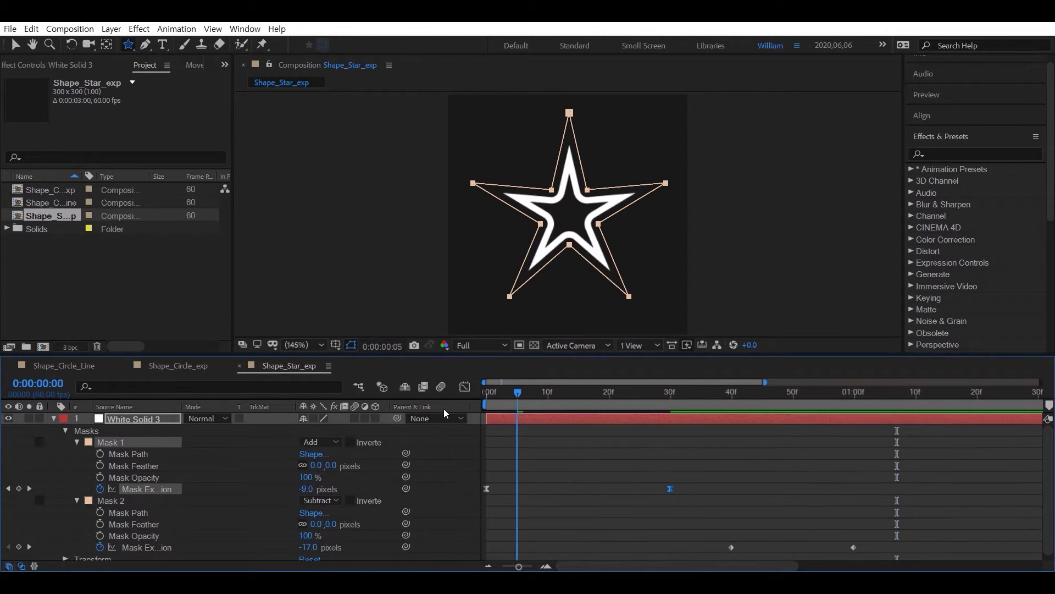
key("space")
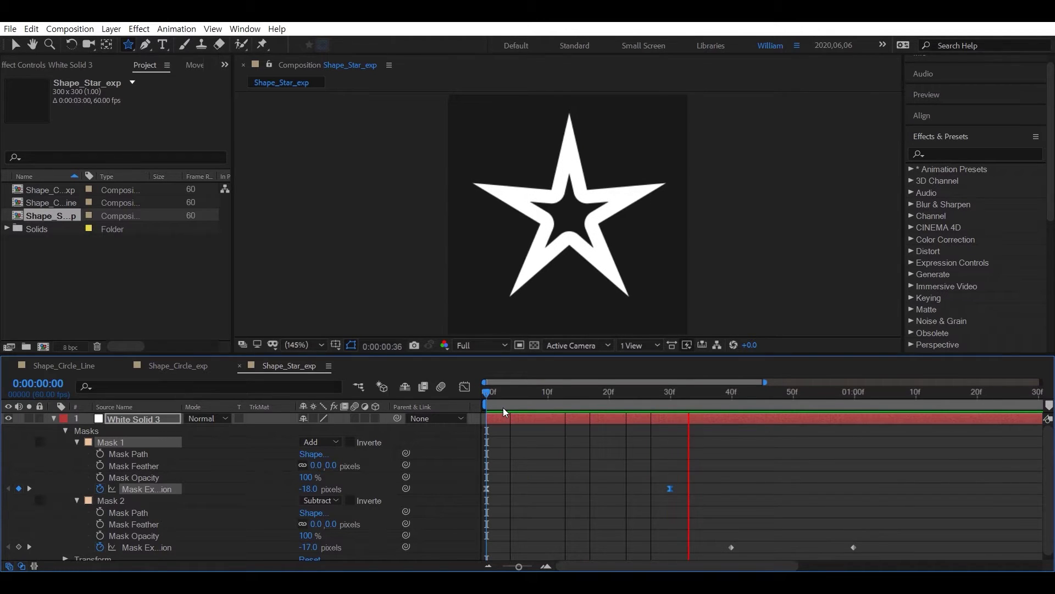
Scrub and replay the star animation from frame 0, then marquee-select Mask 2's two expansion keyframes.
left_click(704, 397)
left_click(525, 397)
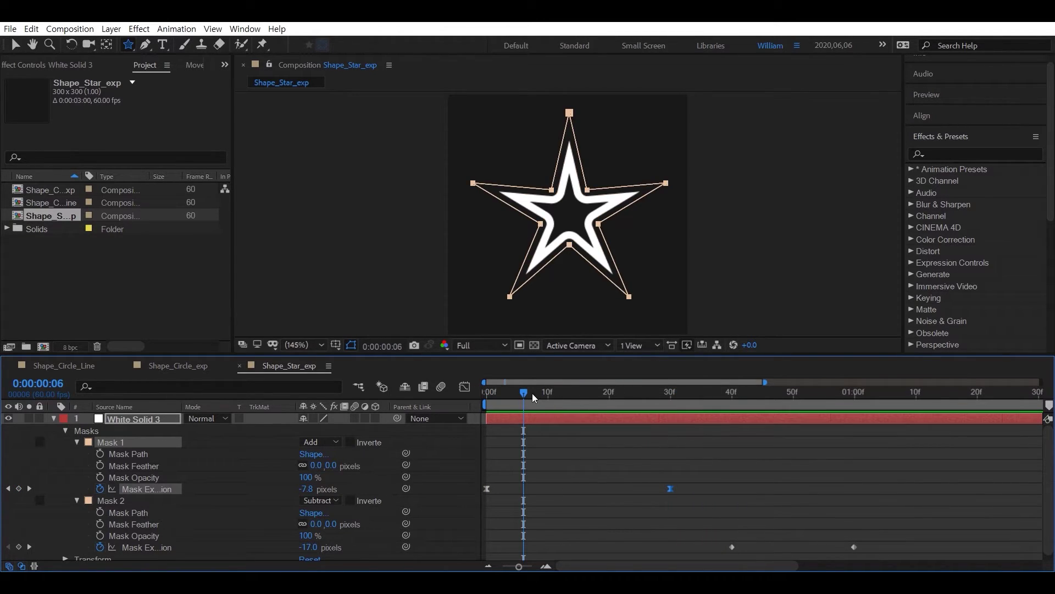
left_click_drag(509, 397, 441, 394)
left_click(337, 202)
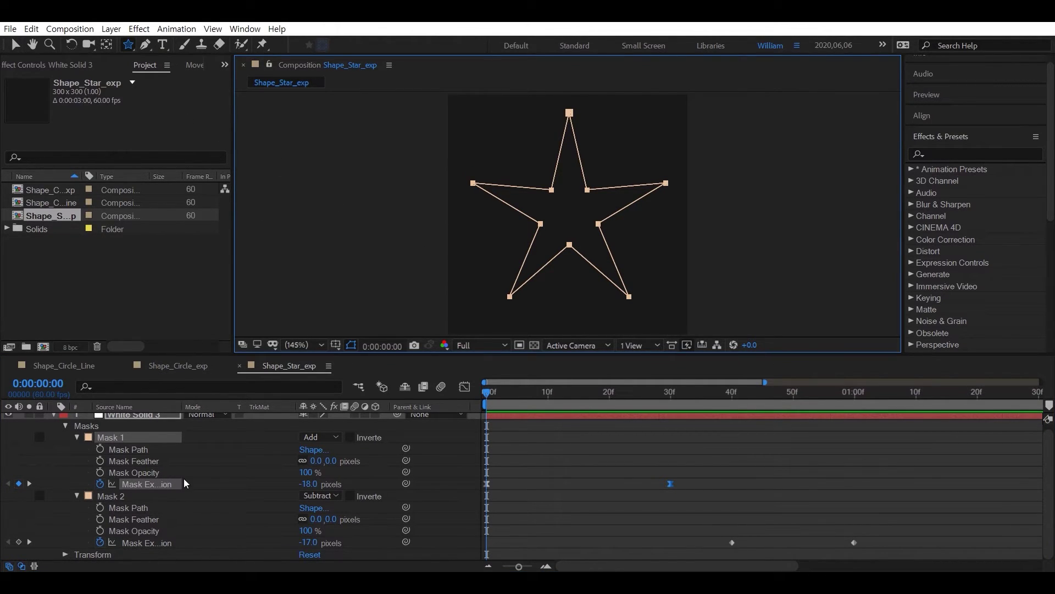
left_click(15, 45)
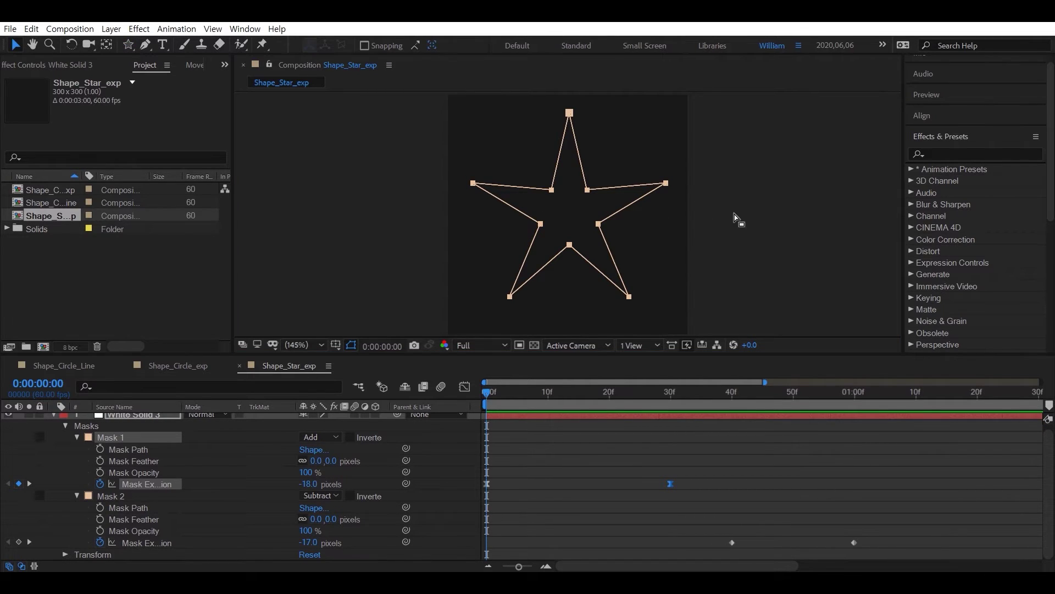
left_click(550, 430)
key("space")
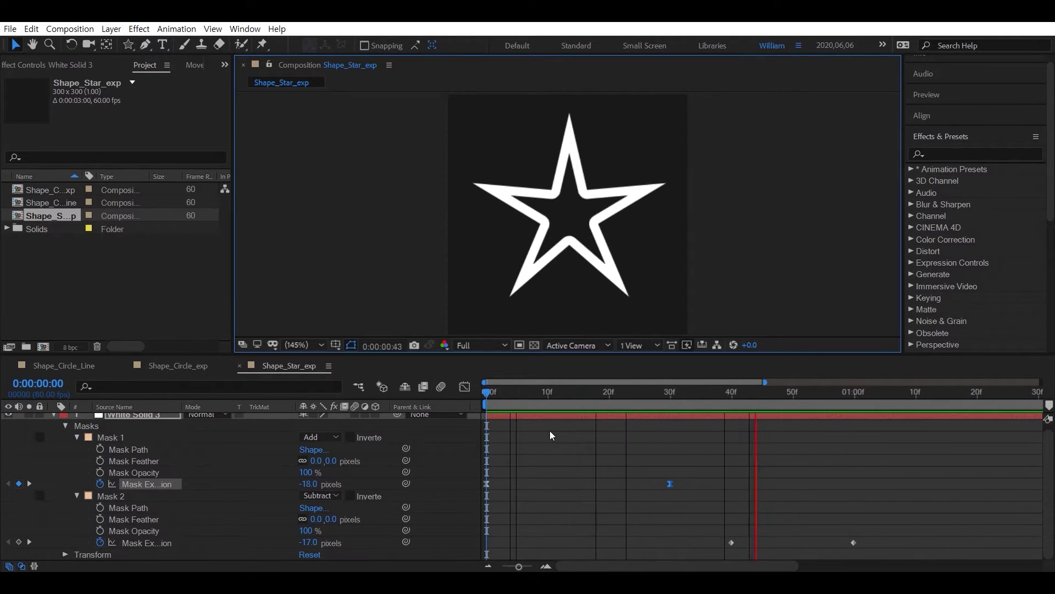
left_click_drag(905, 525, 706, 560)
Easy Ease Mask 2's expansion keyframes and stretch the 1:00 keyframe's influence to about 67.62%.
key("F9")
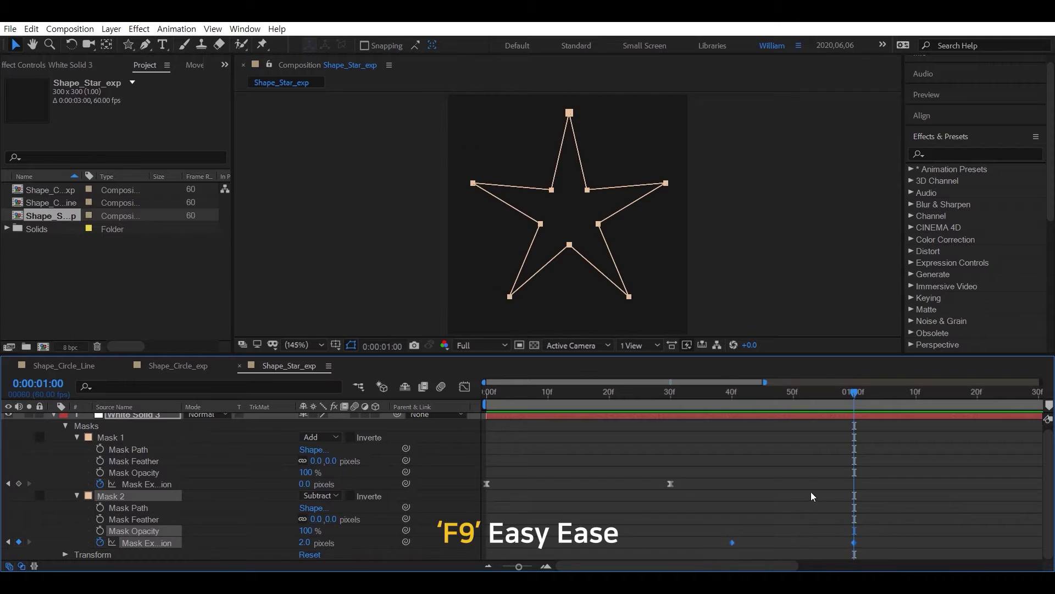
key("F9")
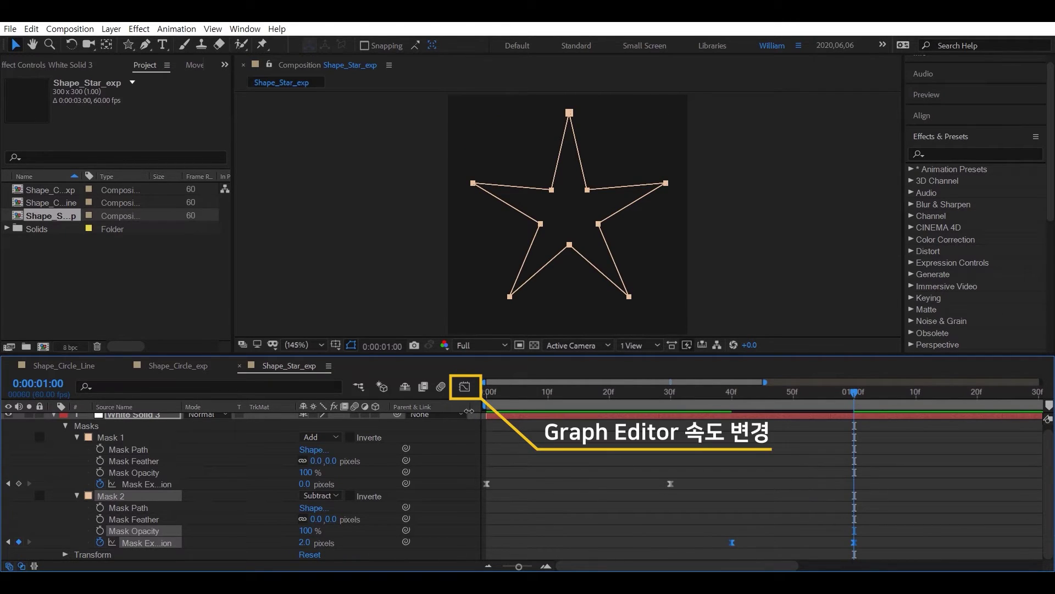
left_click(465, 388)
mouse_move(765, 514)
left_mouse_down()
mouse_move(710, 538)
mouse_move(739, 531)
left_mouse_up()
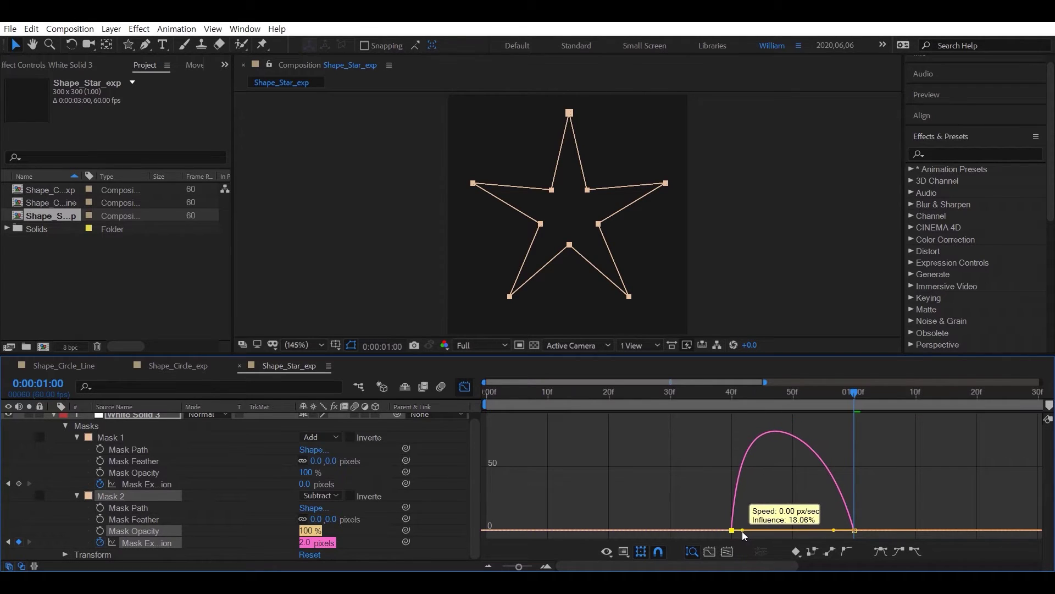
mouse_move(887, 515)
left_mouse_down()
mouse_move(846, 533)
mouse_move(785, 530)
left_mouse_up()
left_click(854, 530)
left_click_drag(855, 394, 658, 393)
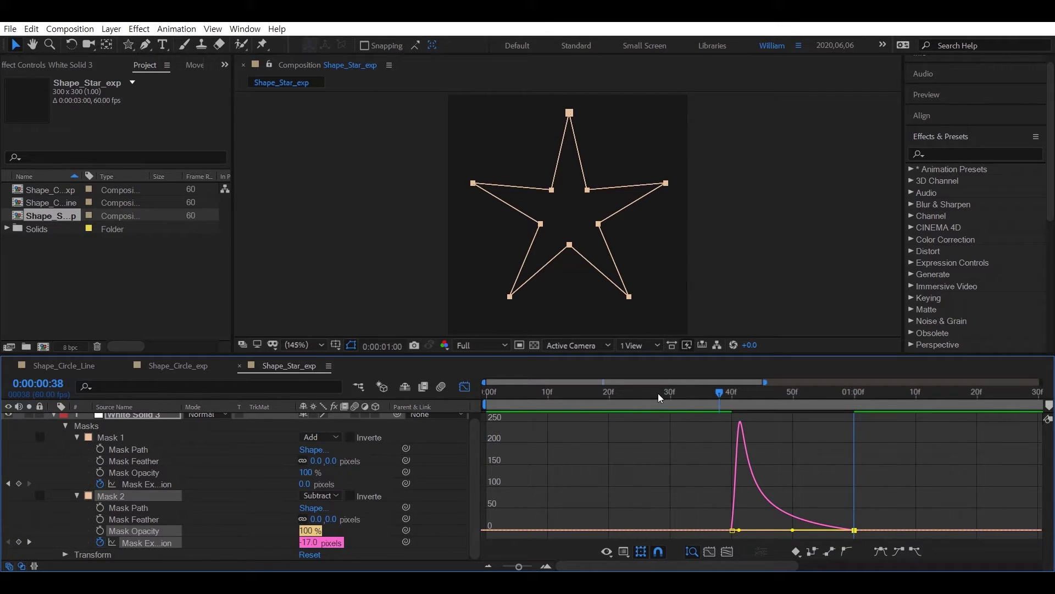
left_click(463, 387)
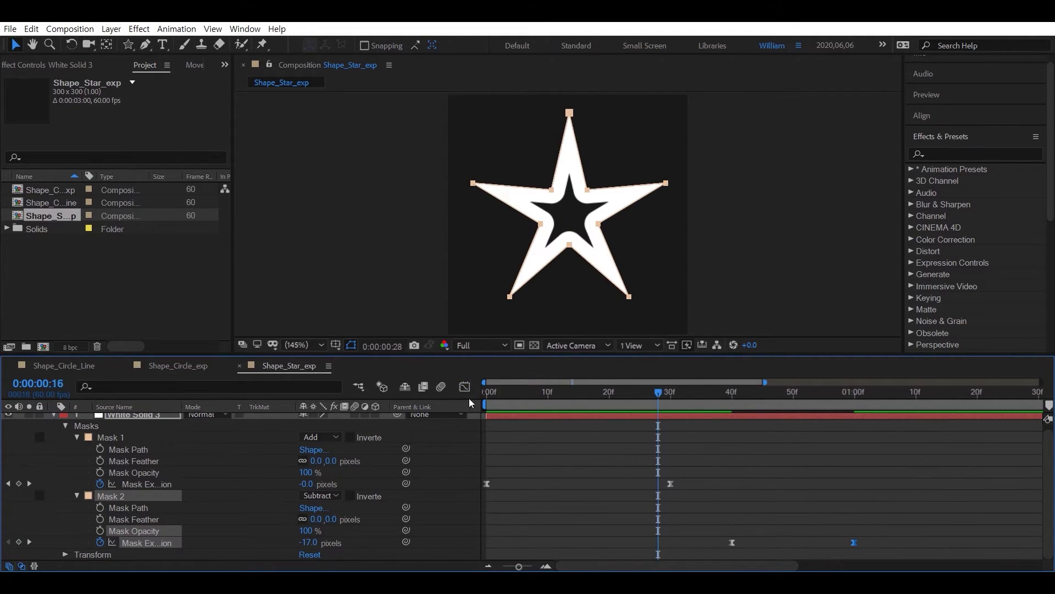
left_click_drag(664, 392, 486, 393)
Preview the finished star expansion several times from the first frame.
key("space")
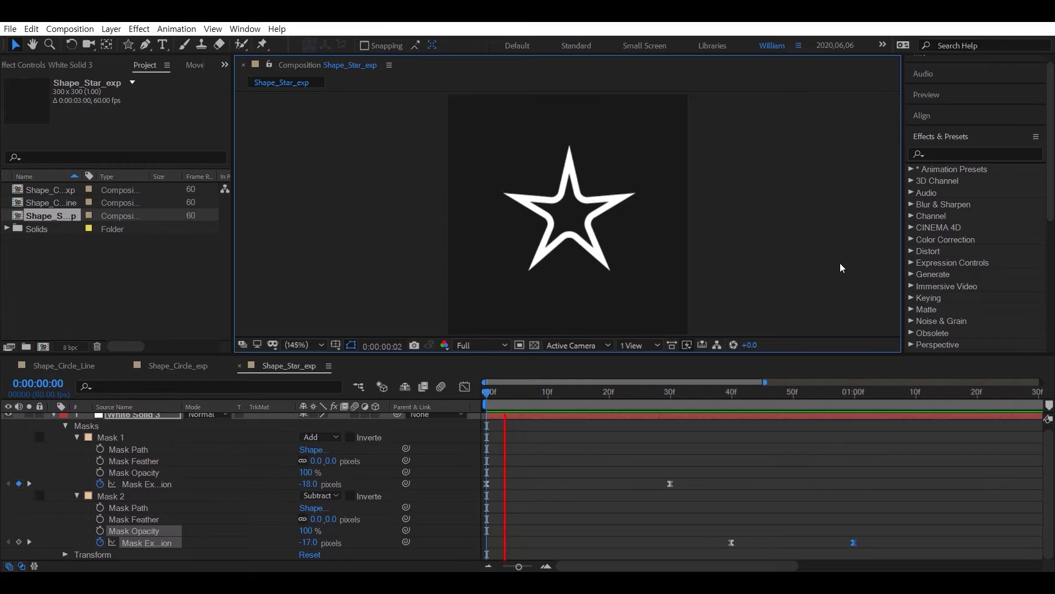
key("space")
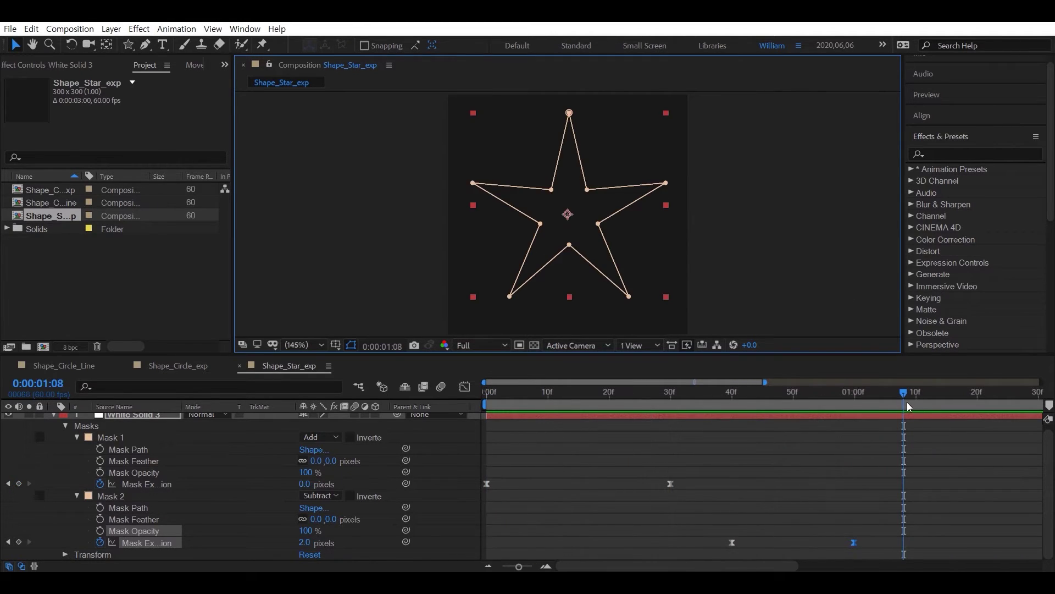
left_click(464, 408)
key("Home")
key("space")
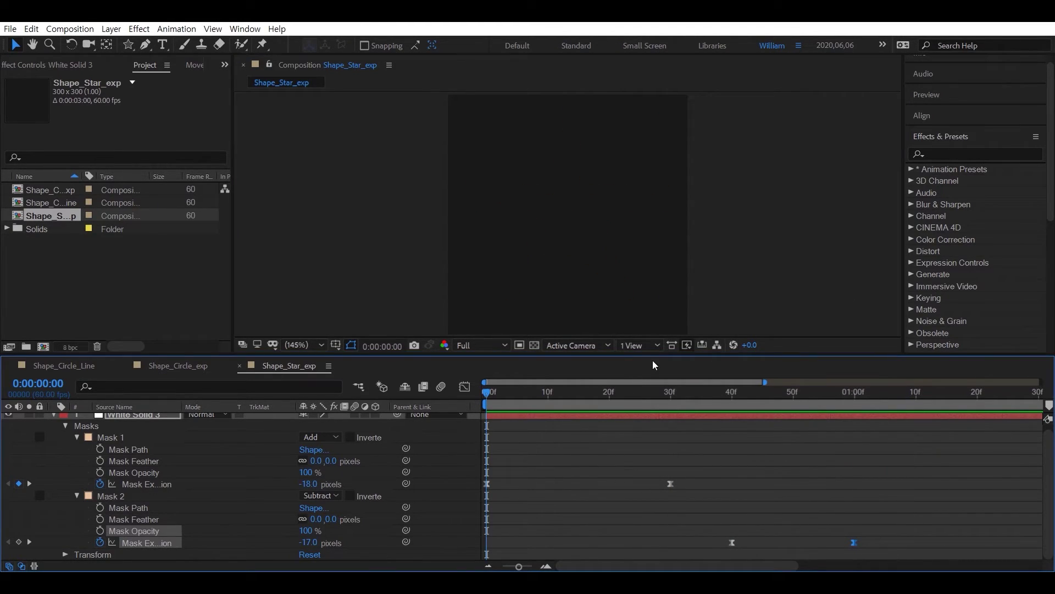
left_click(925, 398)
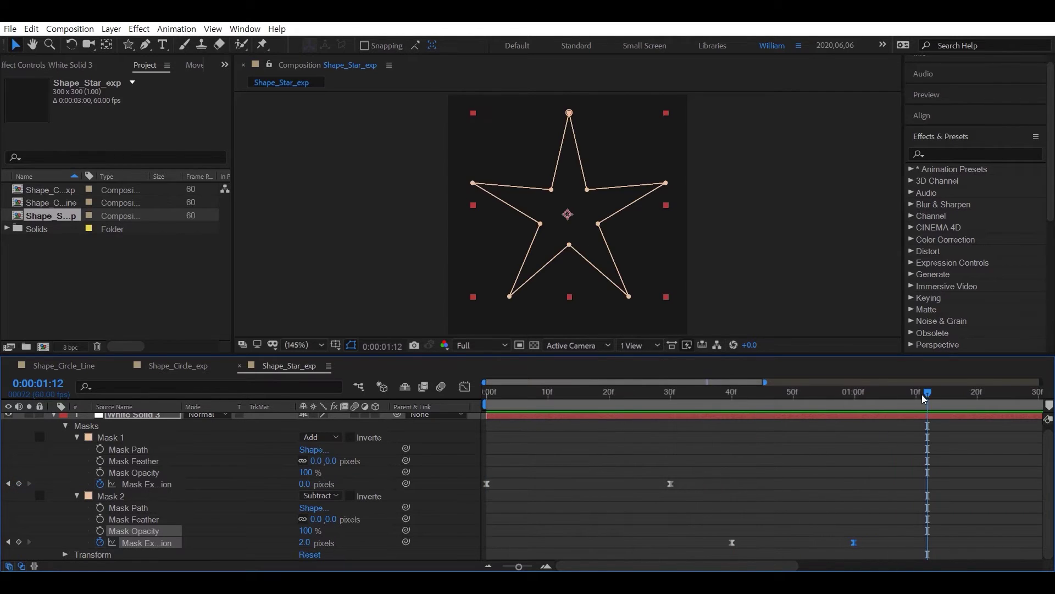
key("Home")
key("space")
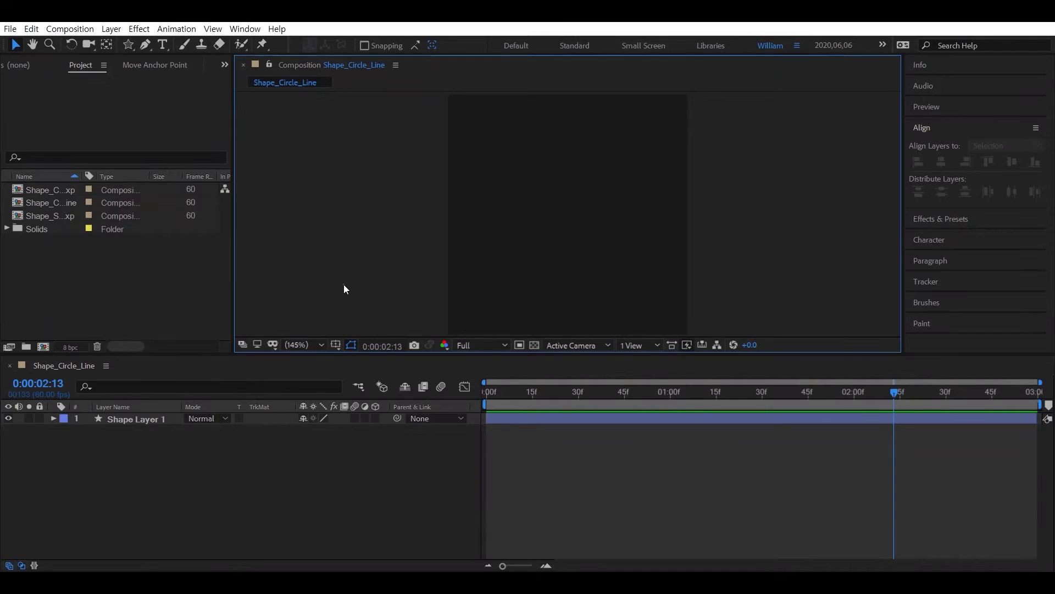
Create the composition Shape_cross_ro at 300×300 px, 60 fps, 0:00:03:00 with Ctrl+N.
left_click(184, 505)
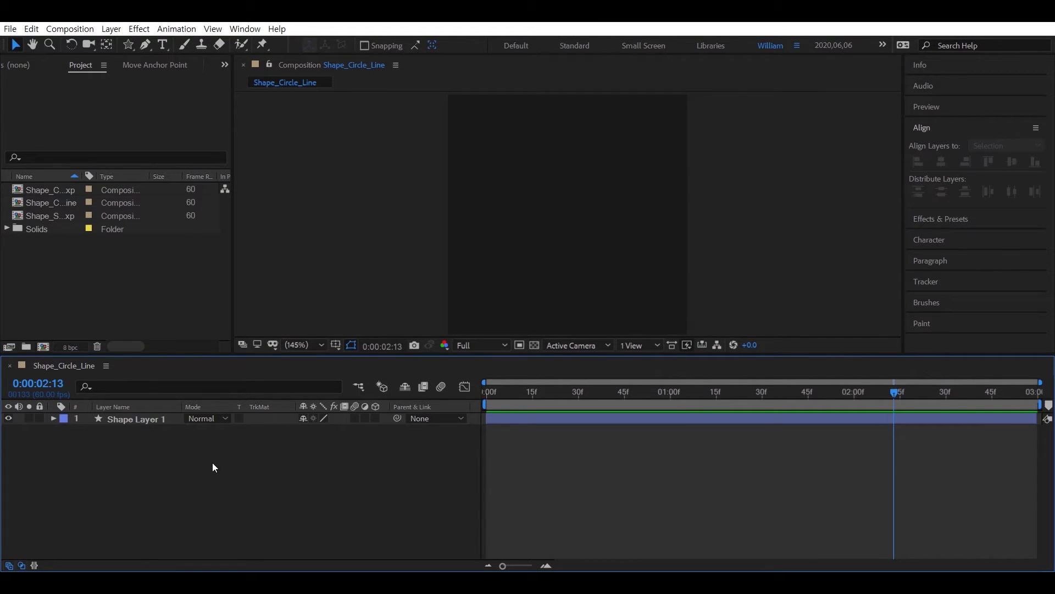
key("ctrl+n")
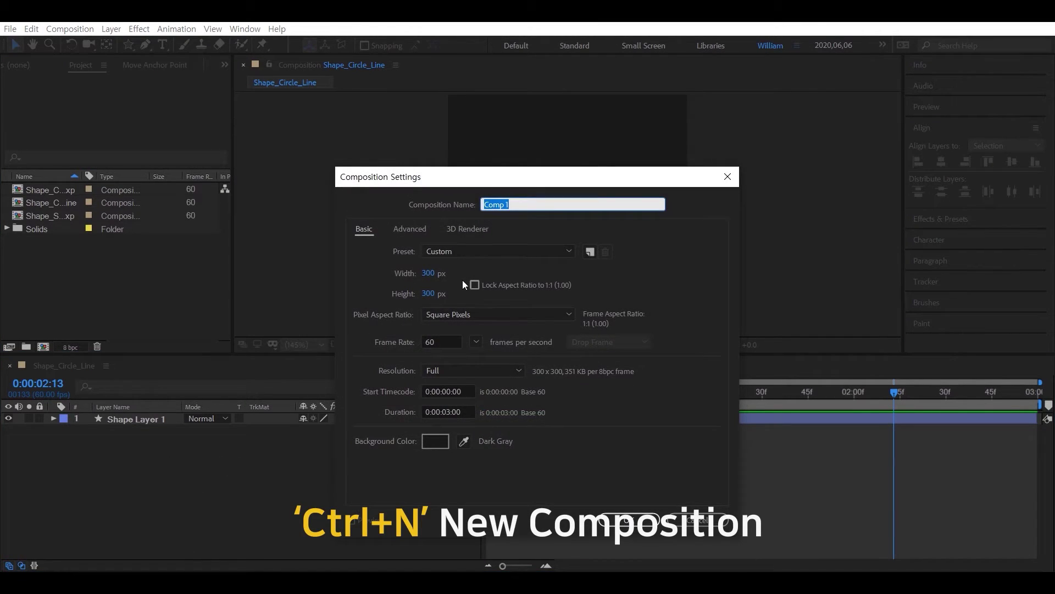
type("Shape_cross_ro")
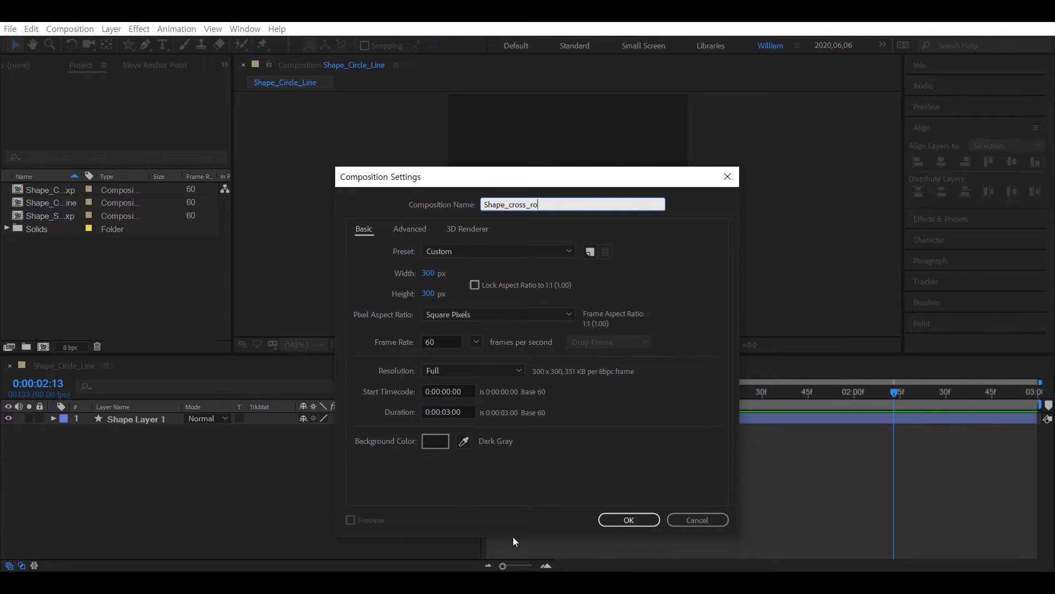
left_click(616, 520)
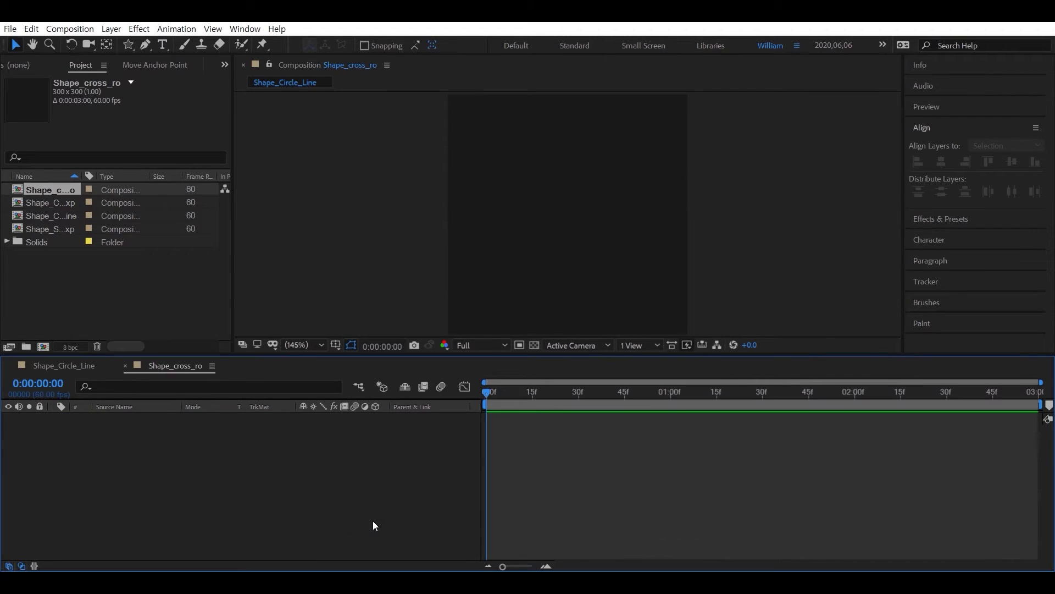
left_click(173, 311)
Turn on the proportional grid overlay in the composition viewer.
left_click(160, 431)
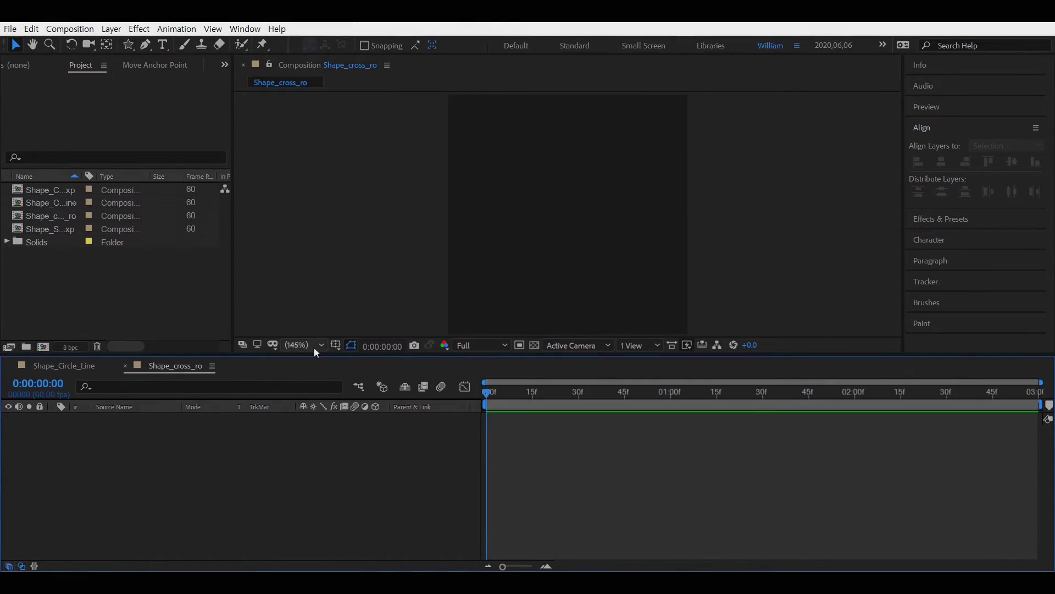
left_click(335, 345)
left_click(354, 372)
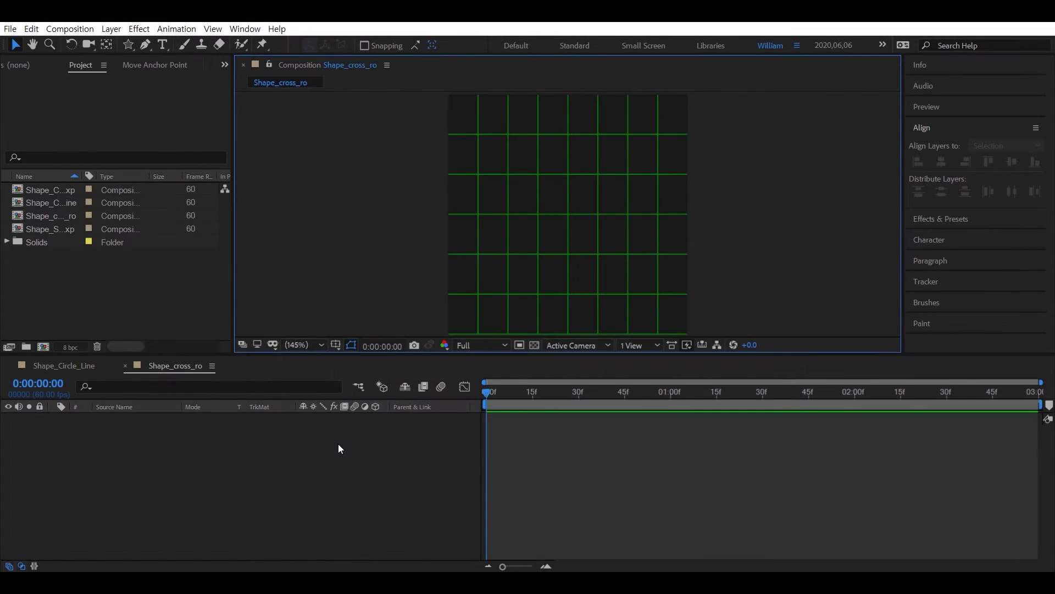
left_click(338, 444)
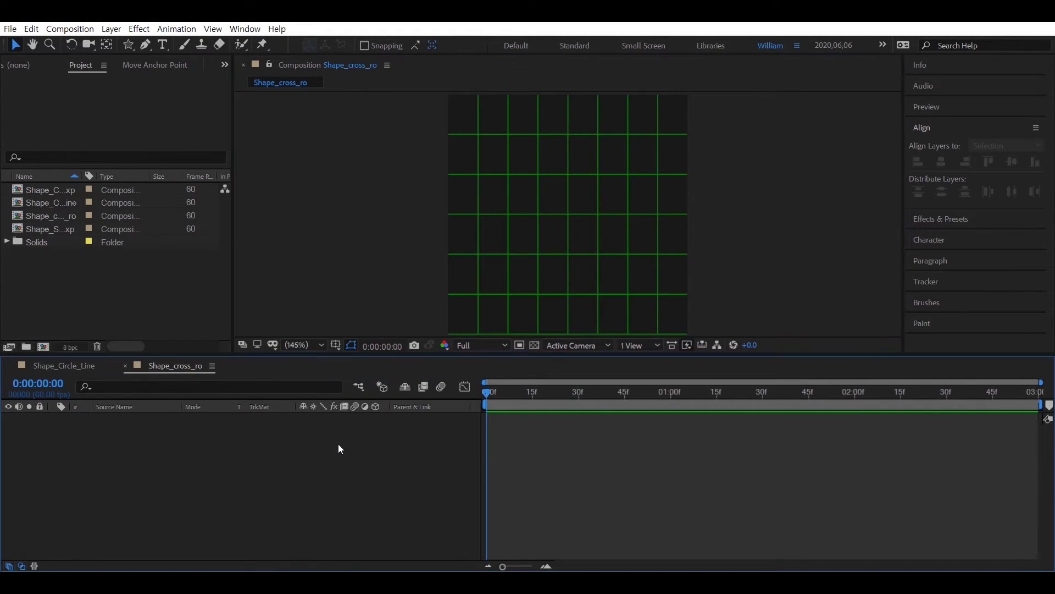
Draw a vertical line down the centre with the Pen tool, top point to bottom point.
left_click(145, 45)
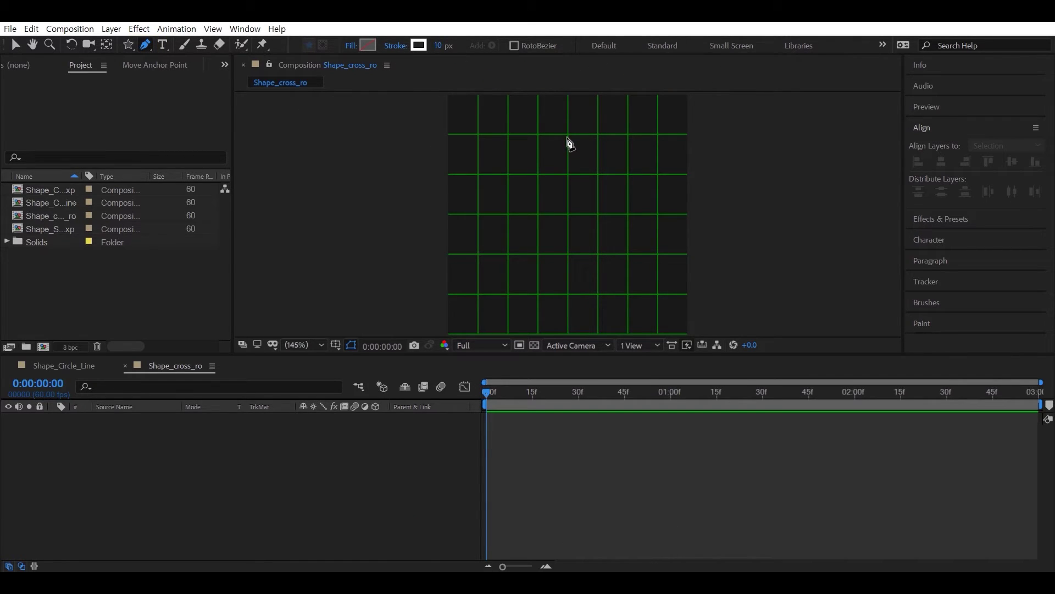
key("period")
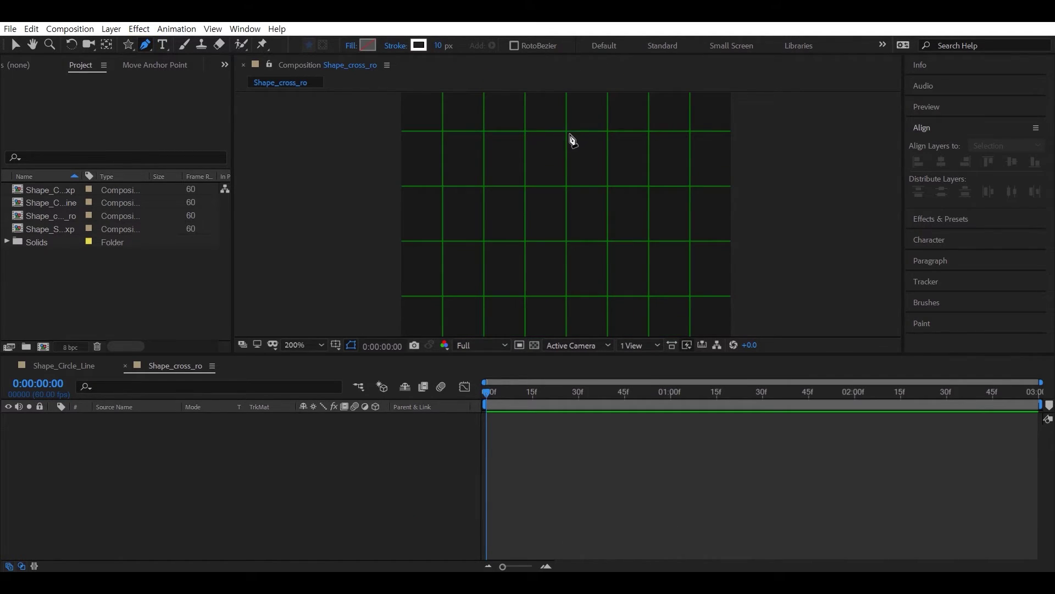
left_click(567, 132)
key("comma")
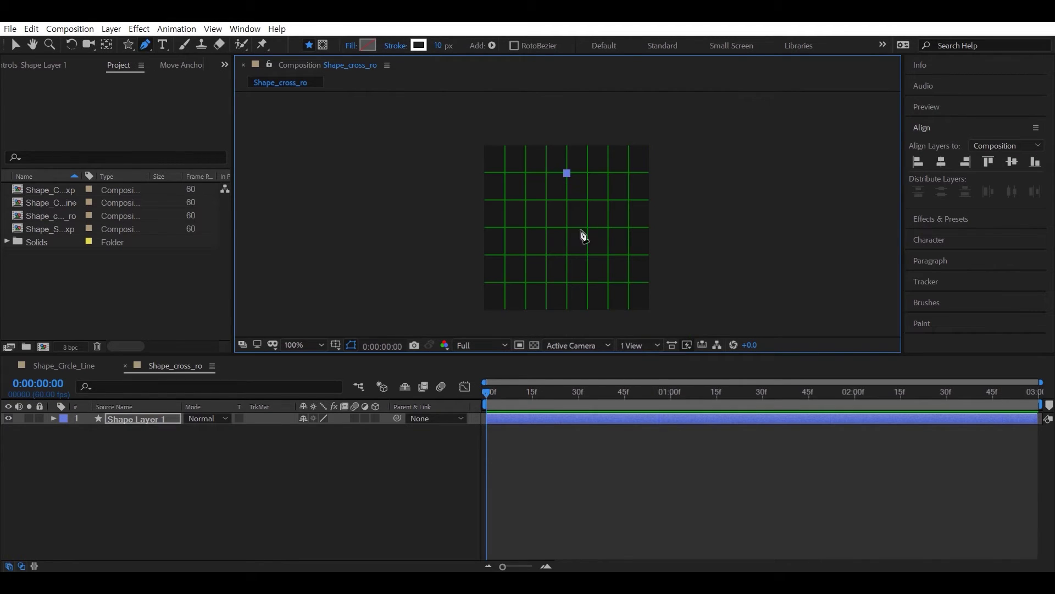
scroll(574, 288, "up", 2)
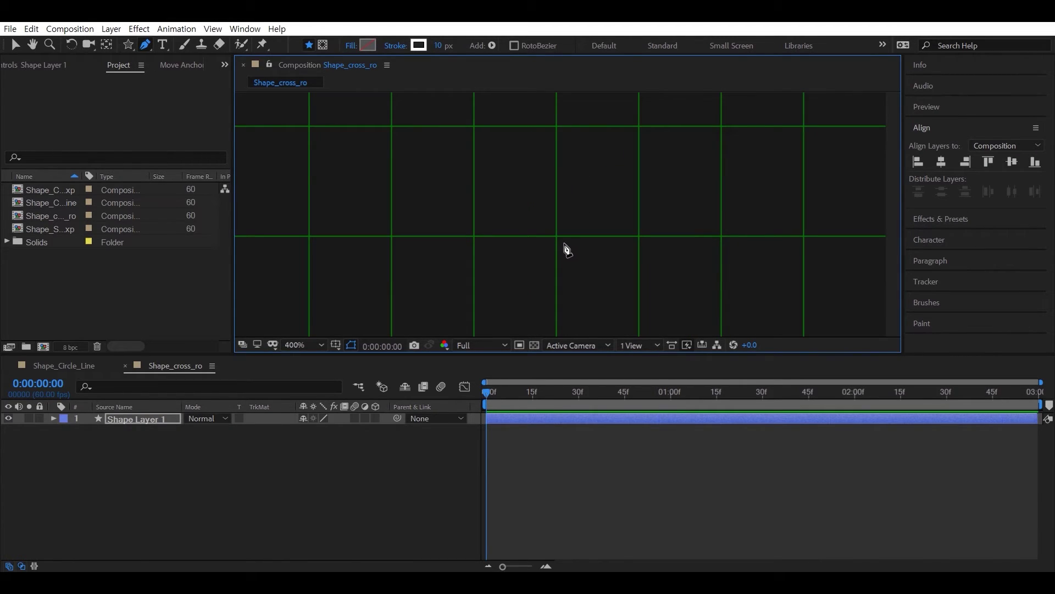
scroll(565, 248, "down", 2)
scroll(564, 246, "up", 1)
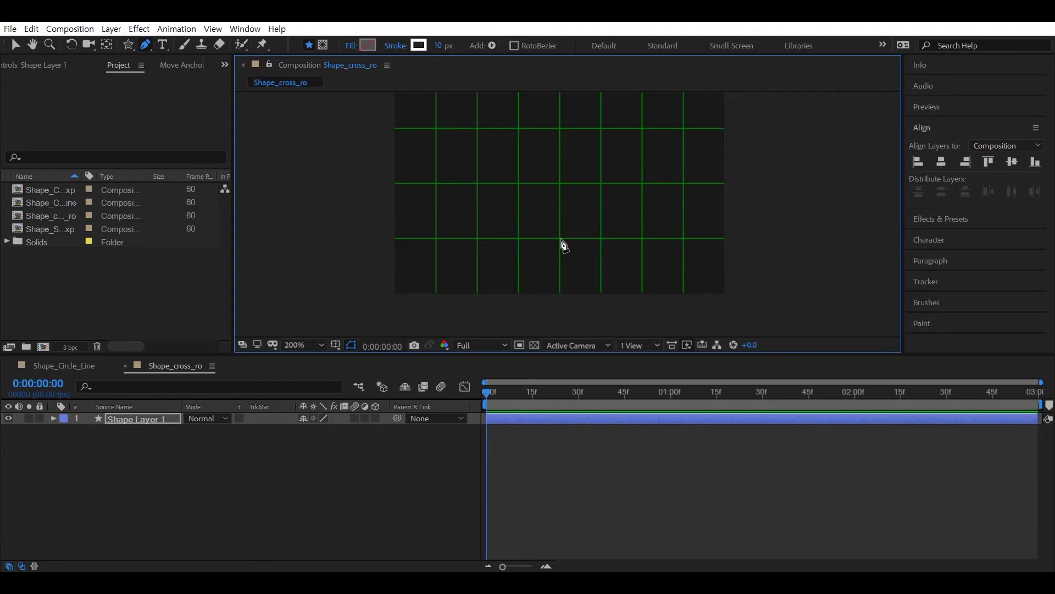
left_click(560, 239)
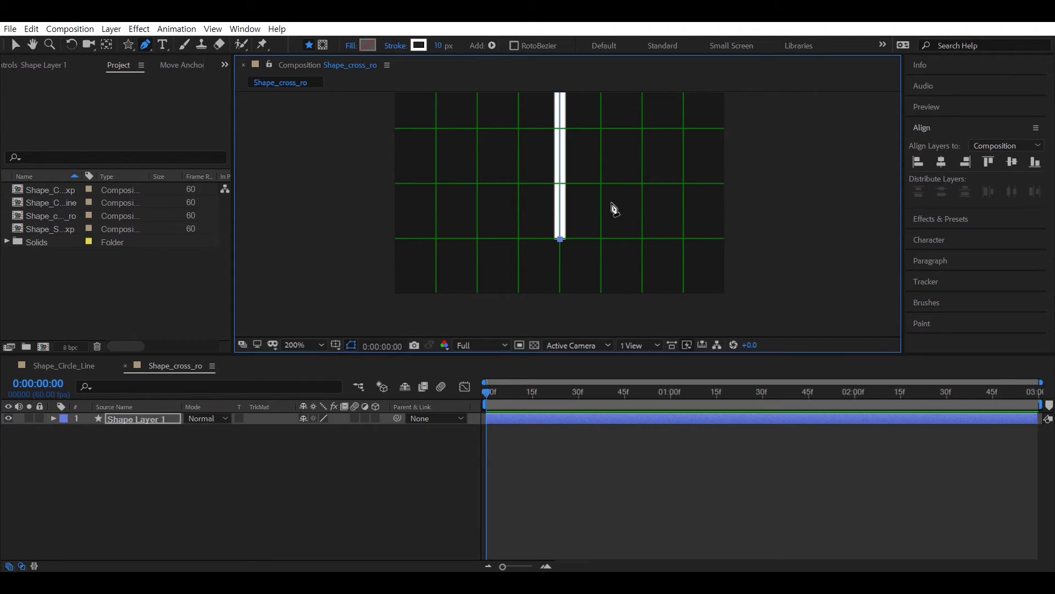
Return to the Selection tool, deselect the shape layer, and open Grid & Guide Options.
scroll(598, 212, "up", 1)
scroll(598, 212, "down", 1)
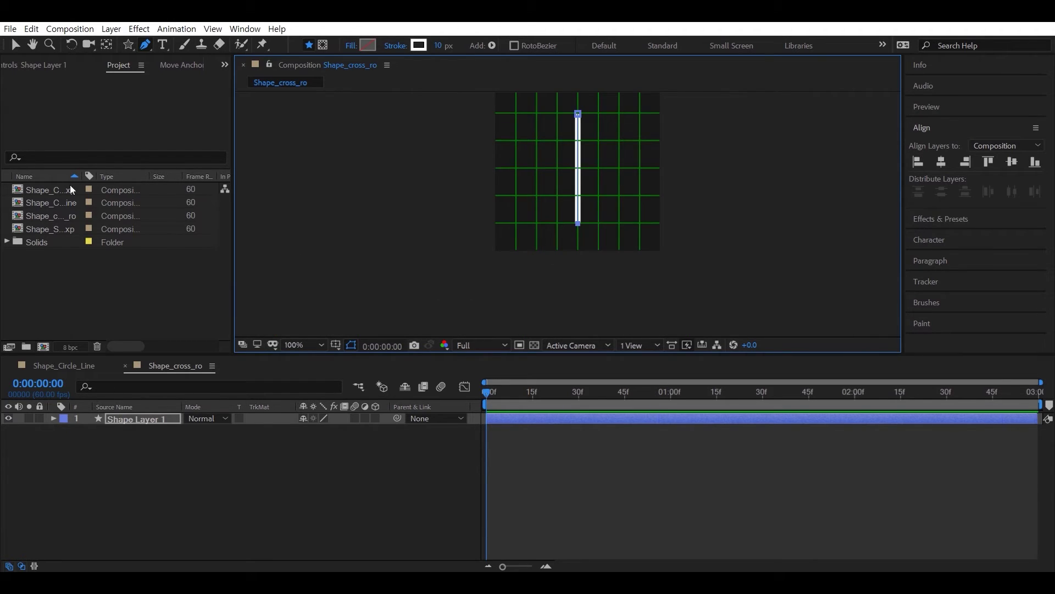
left_click(15, 45)
left_click(511, 226)
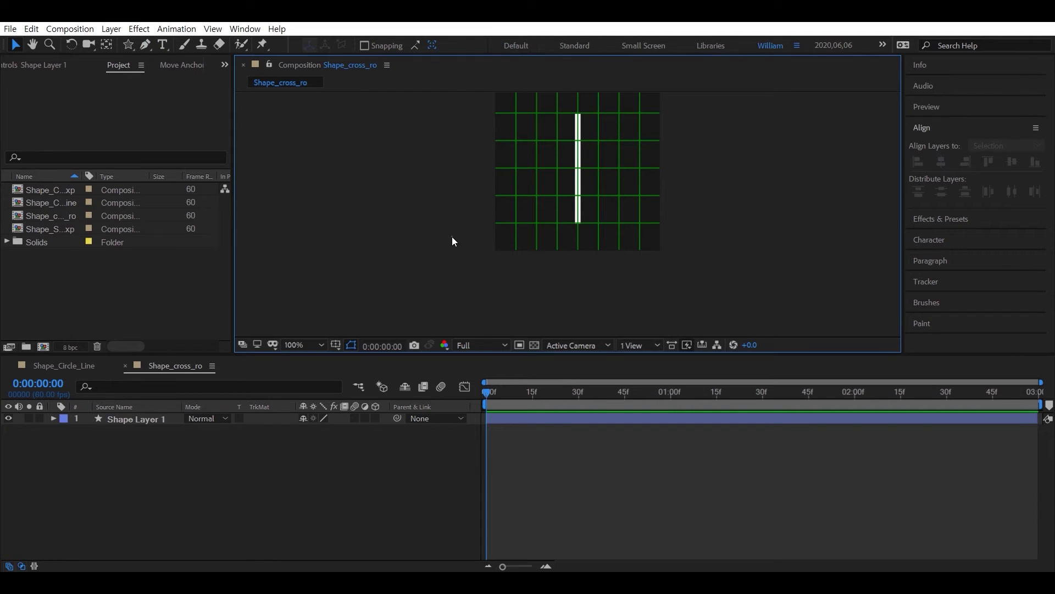
left_click(333, 346)
Hide the grid and set Shape 1's Stroke 1 Line Cap to Round Cap.
left_click(350, 376)
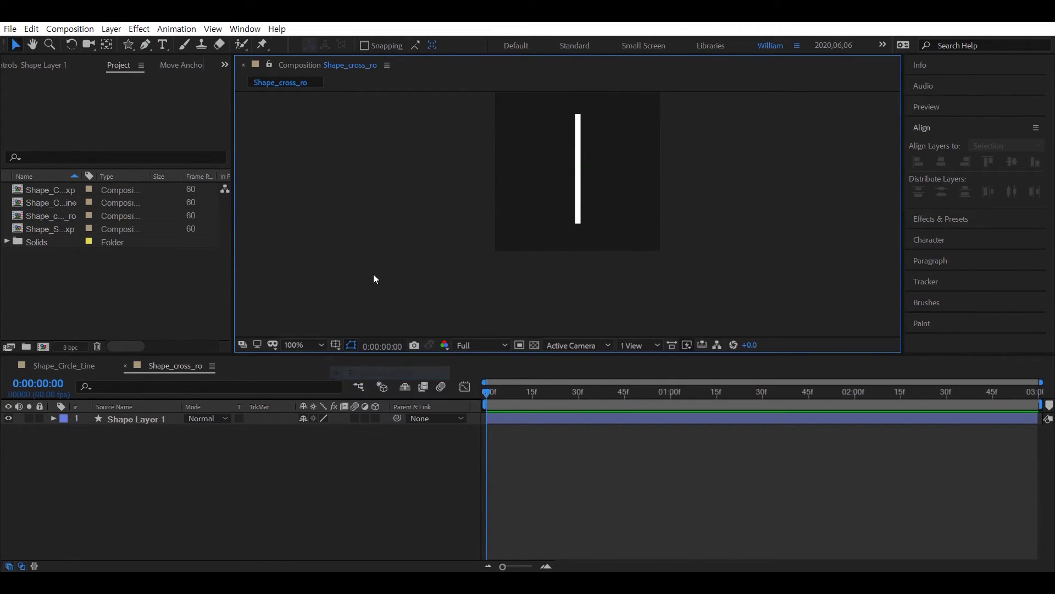
key("shift+slash")
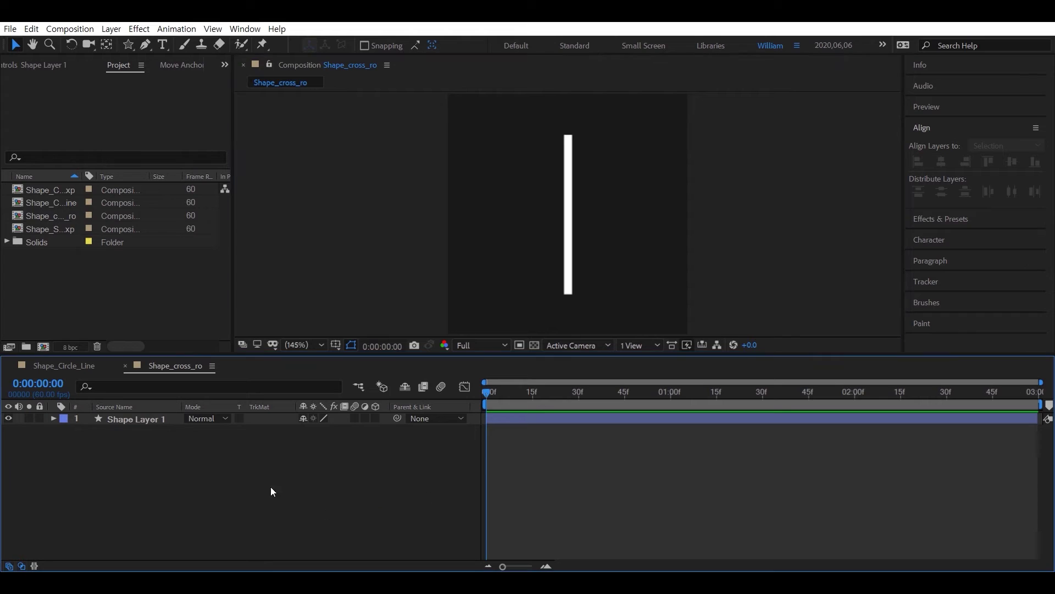
left_click(147, 424)
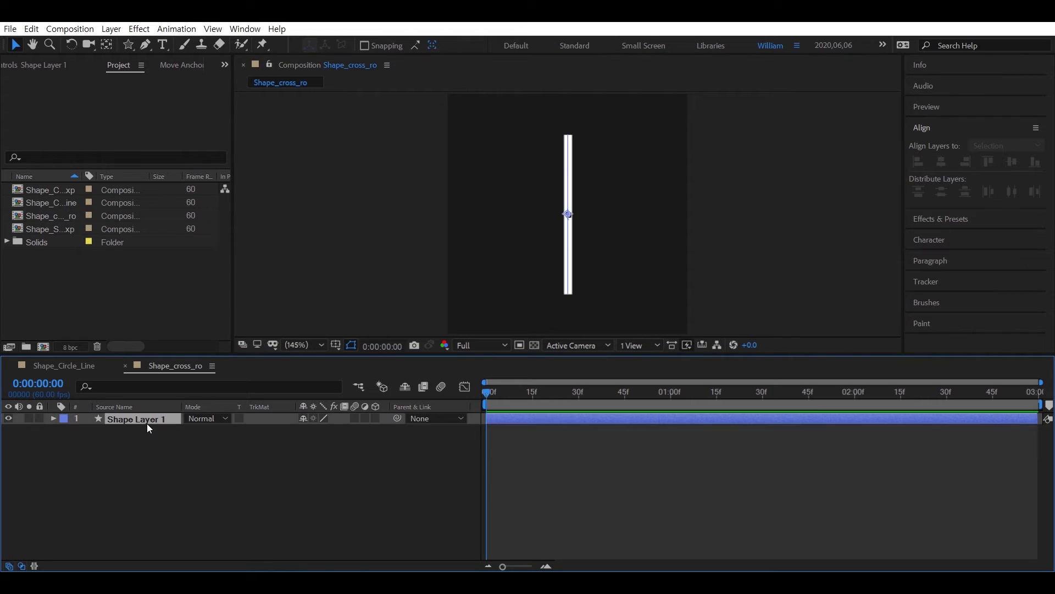
left_click(54, 418)
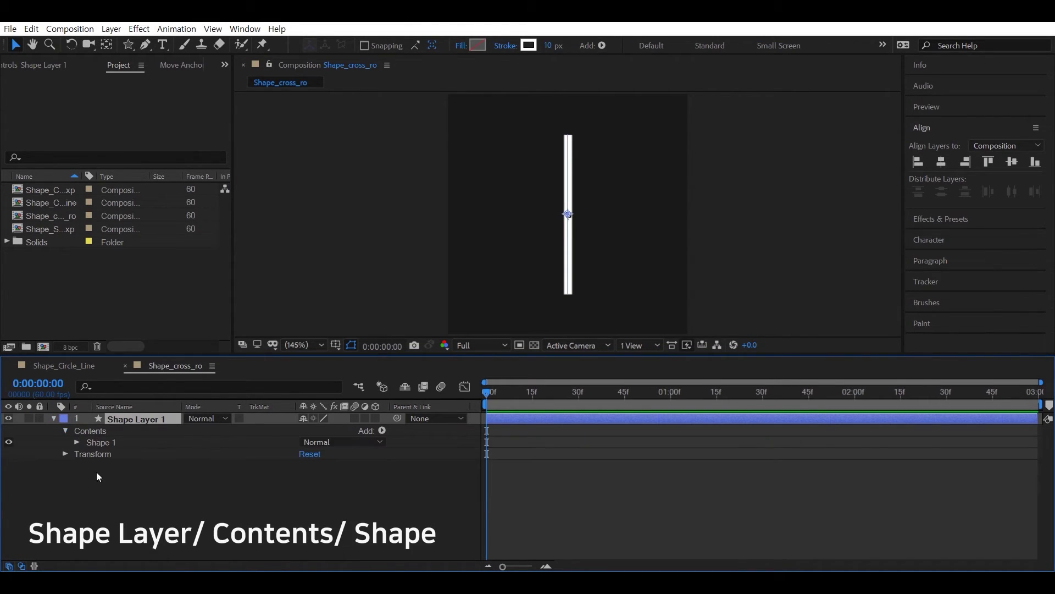
left_click(77, 442)
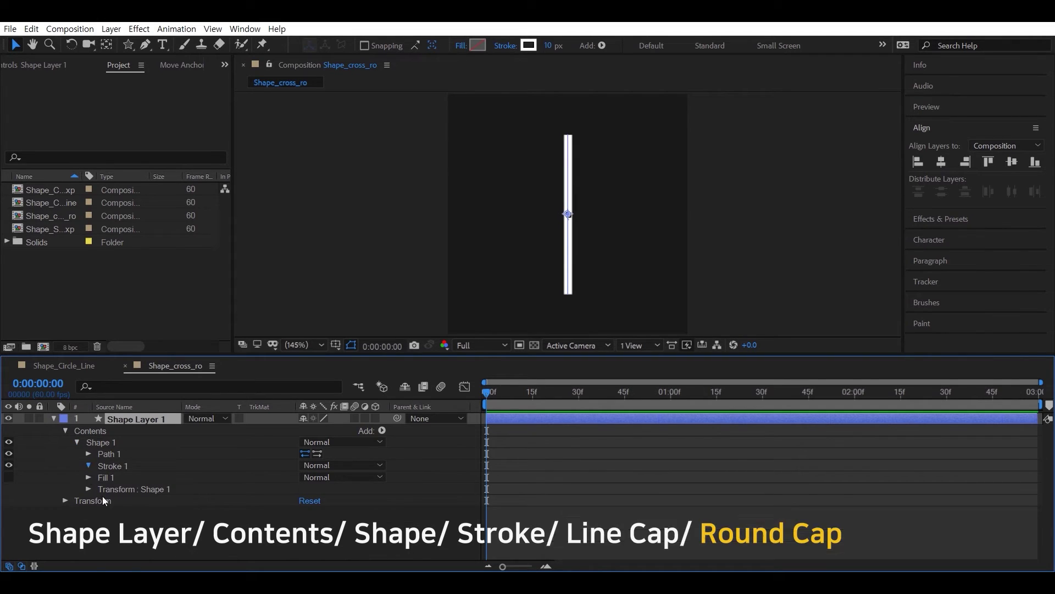
left_click(89, 465)
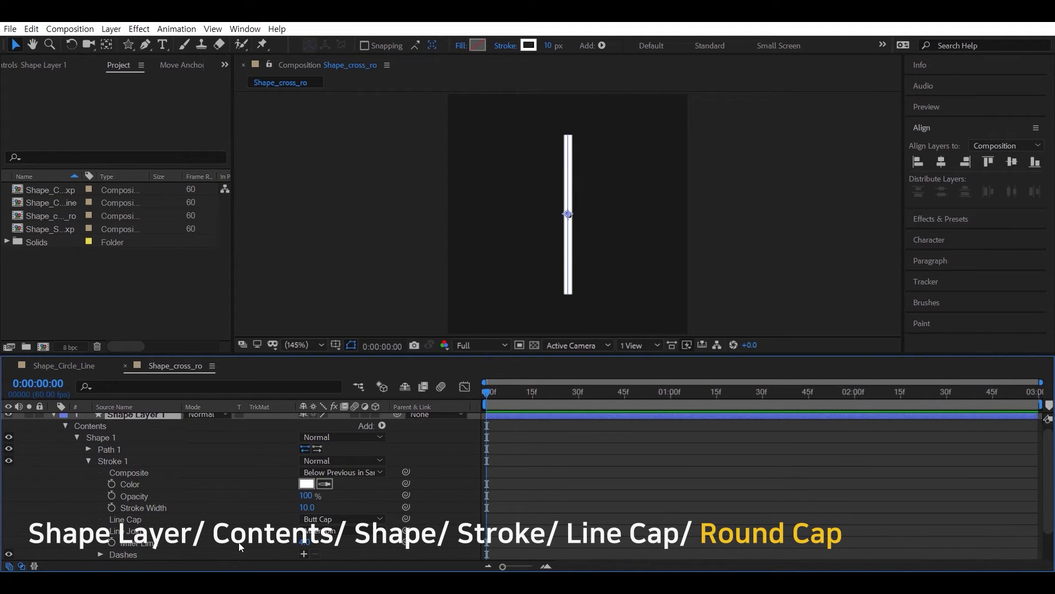
left_click(351, 520)
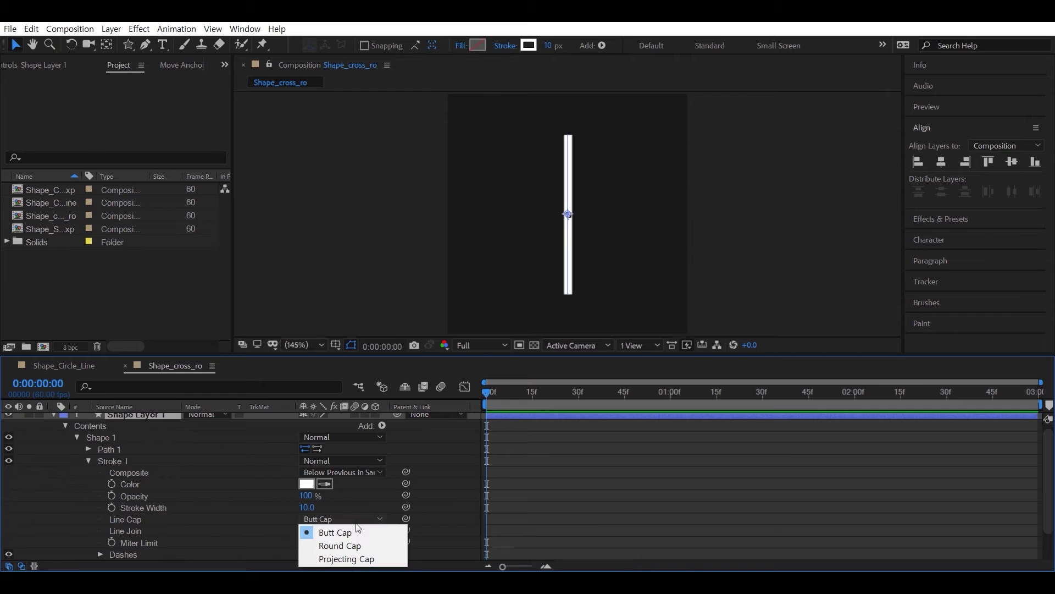
left_click(356, 545)
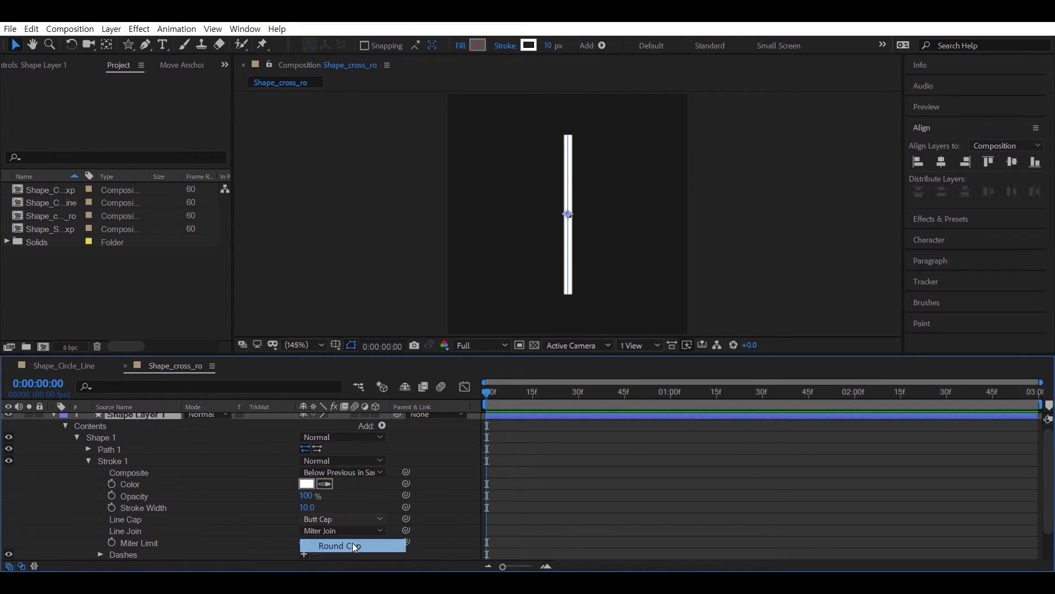
Collapse Shape Layer 1 and duplicate it as Shape Layer 2.
left_click(357, 305)
left_click(65, 426)
left_click(54, 418)
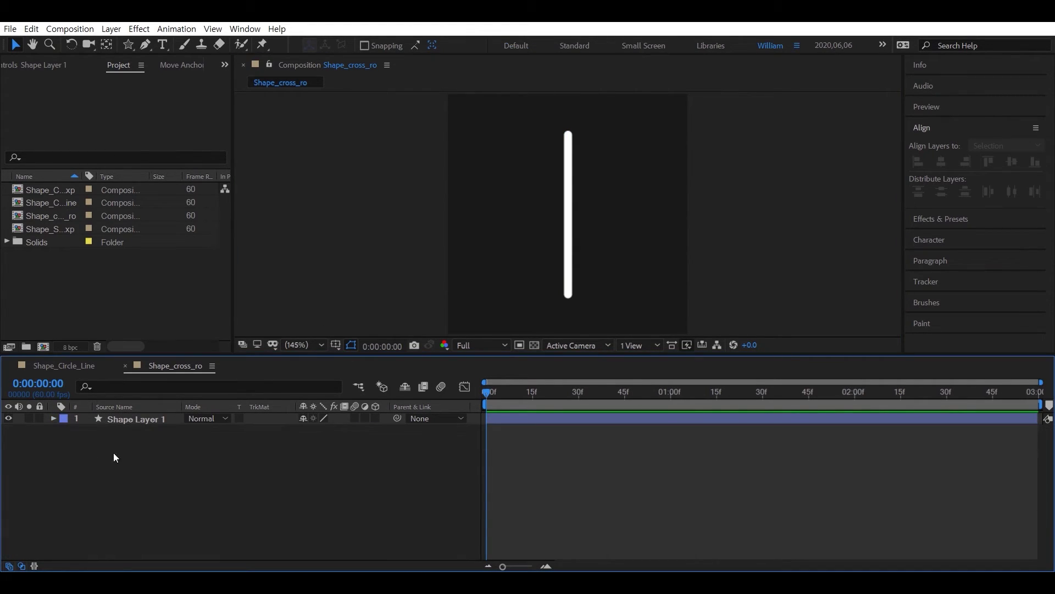
left_click(135, 419)
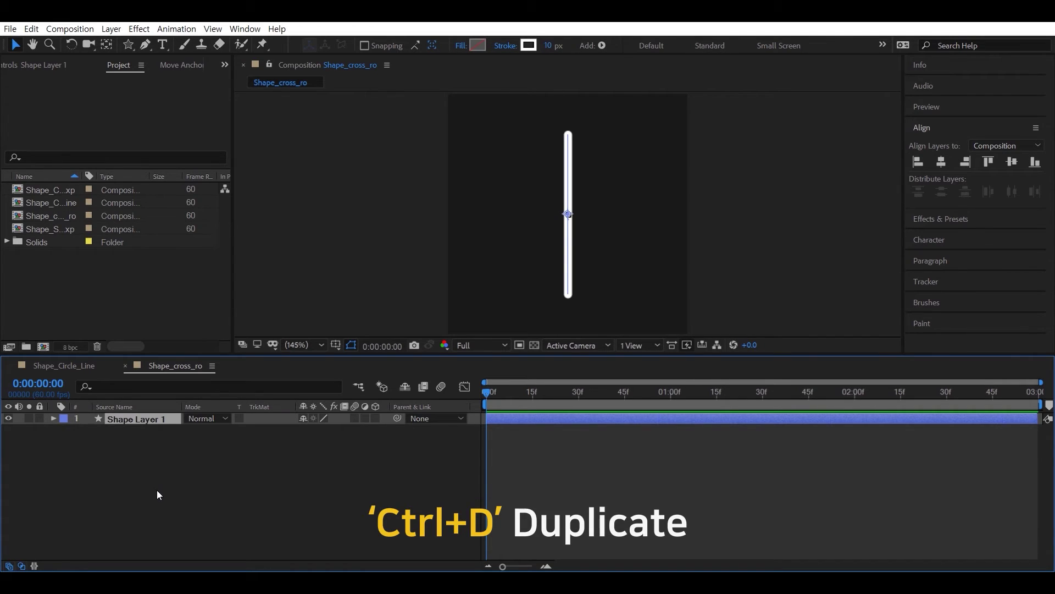
key("ctrl+d")
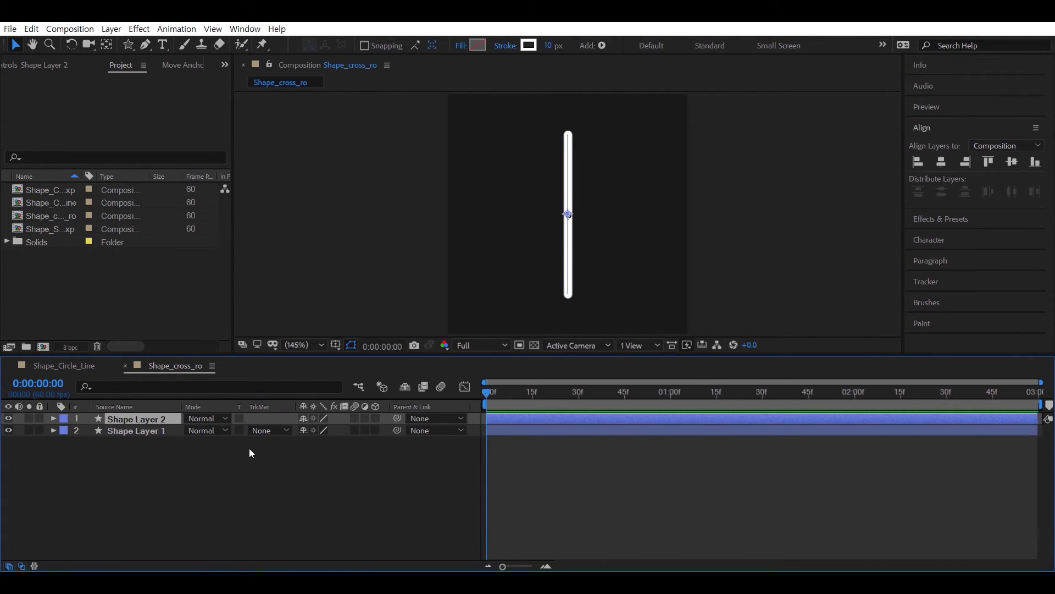
Set Shape Layer 2's Rotation to +90° to form the cross, then select both layers.
key("r")
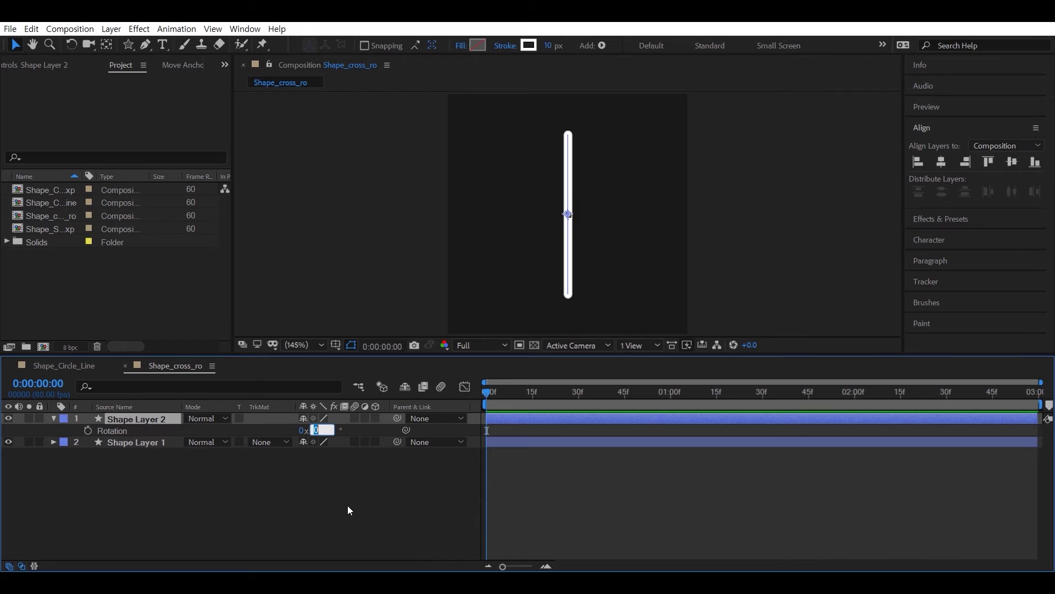
type("9")
key("Return")
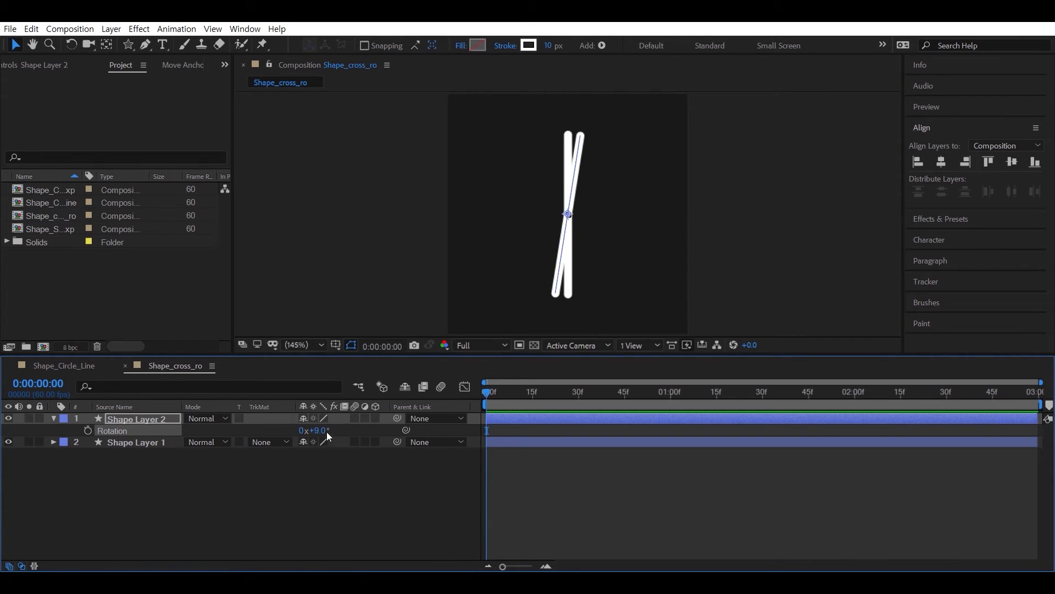
key("ctrl+z")
left_click(333, 432)
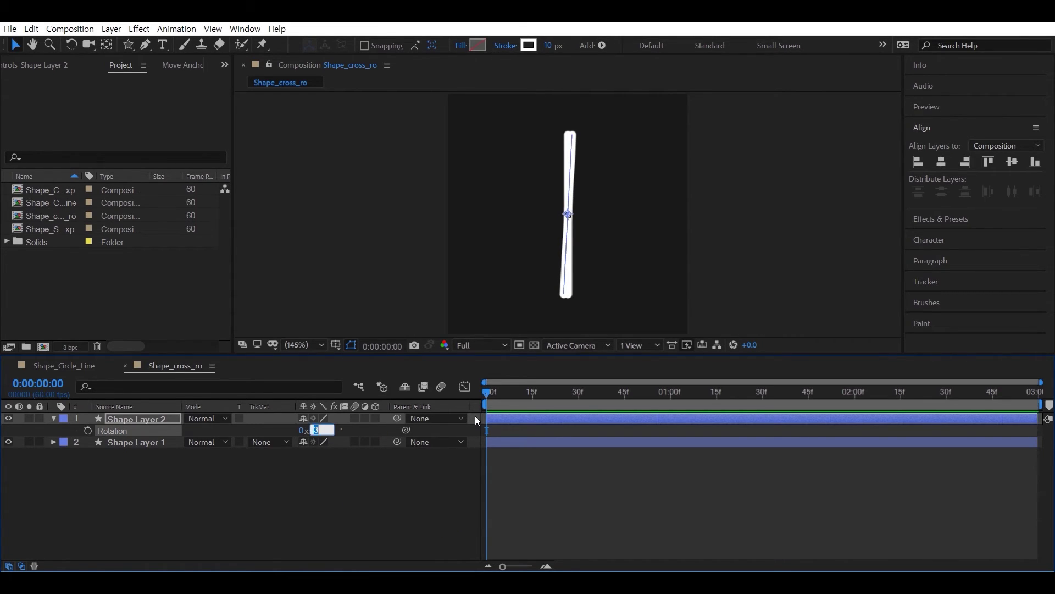
type("90")
key("Return")
left_click(346, 520)
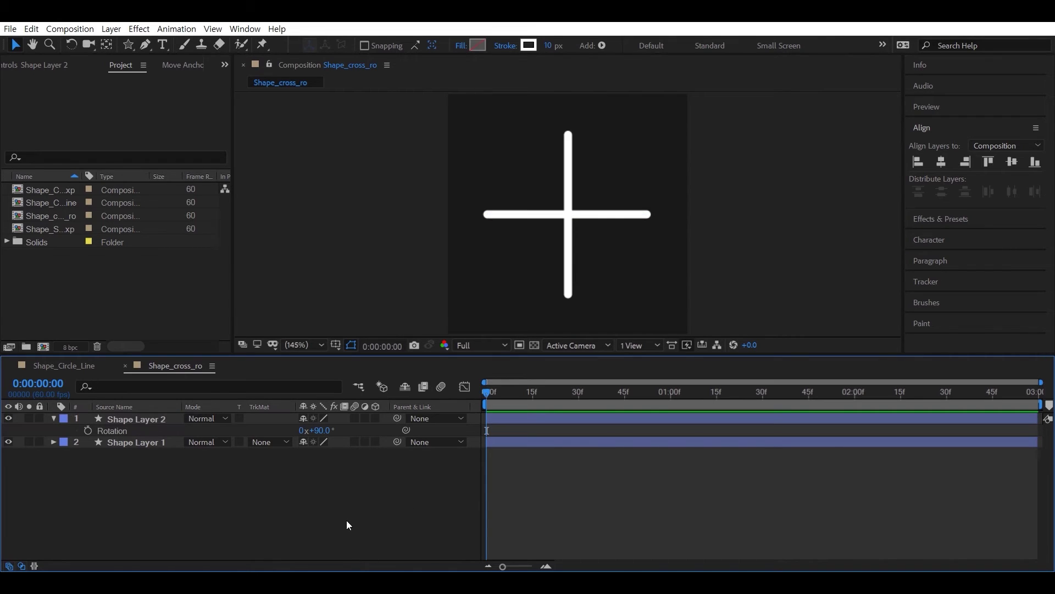
key("ctrl+a")
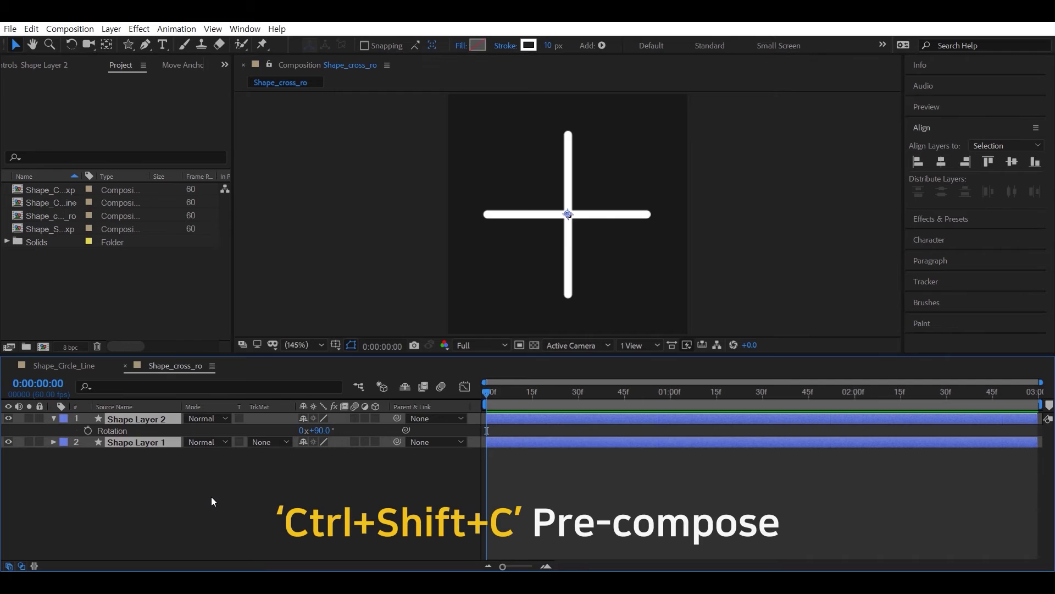
Pre-compose both line layers into a composition named cross and select the cross layer.
key("ctrl+shift+c")
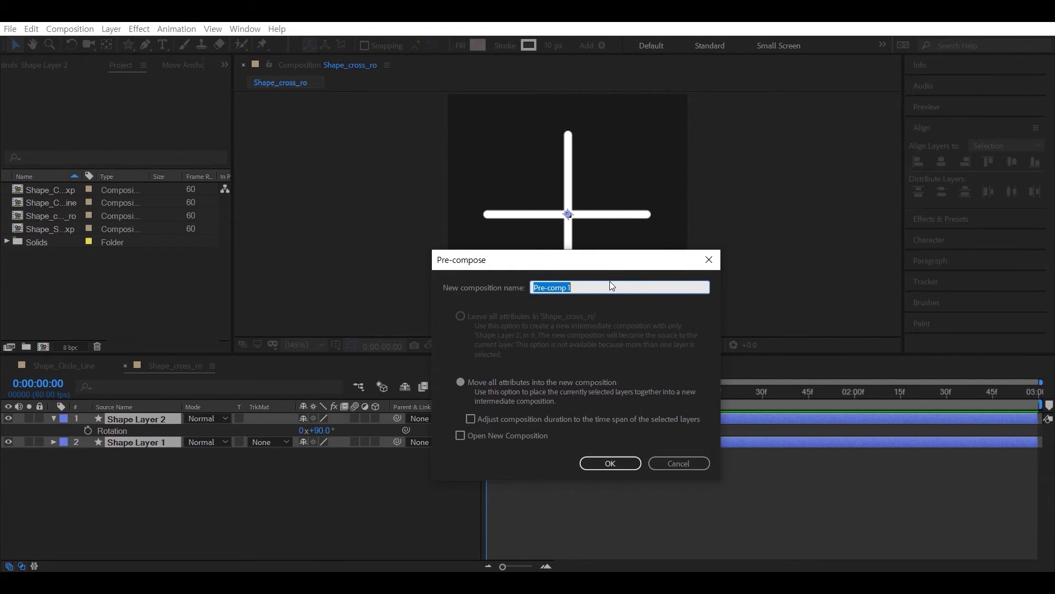
type("cross")
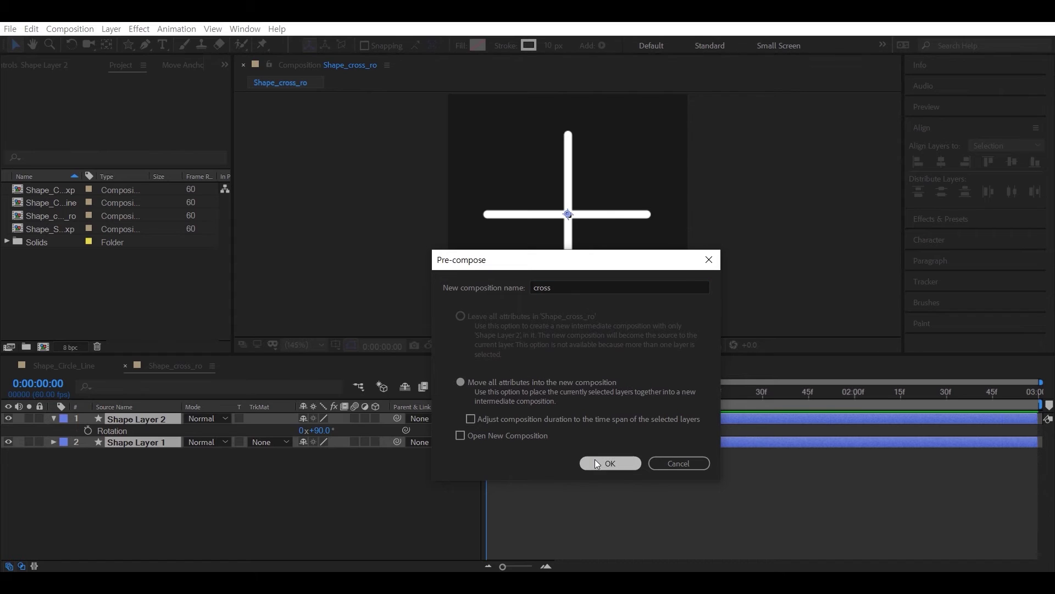
left_click(595, 460)
left_click(159, 420)
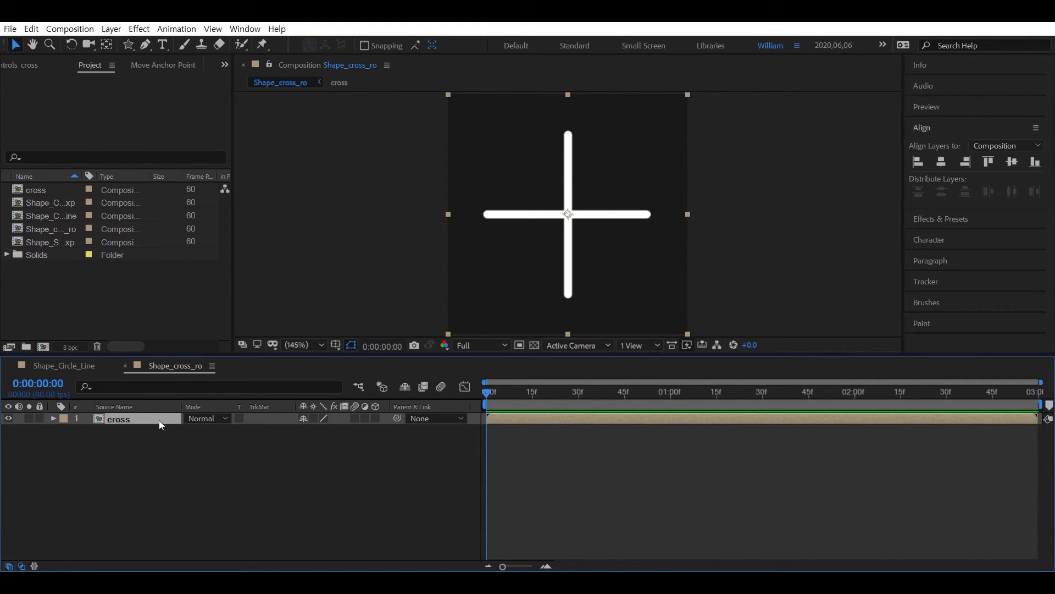
Keyframe the cross layer's Opacity from 0% at frame 0 to 100% at 10f.
key("p")
key("t")
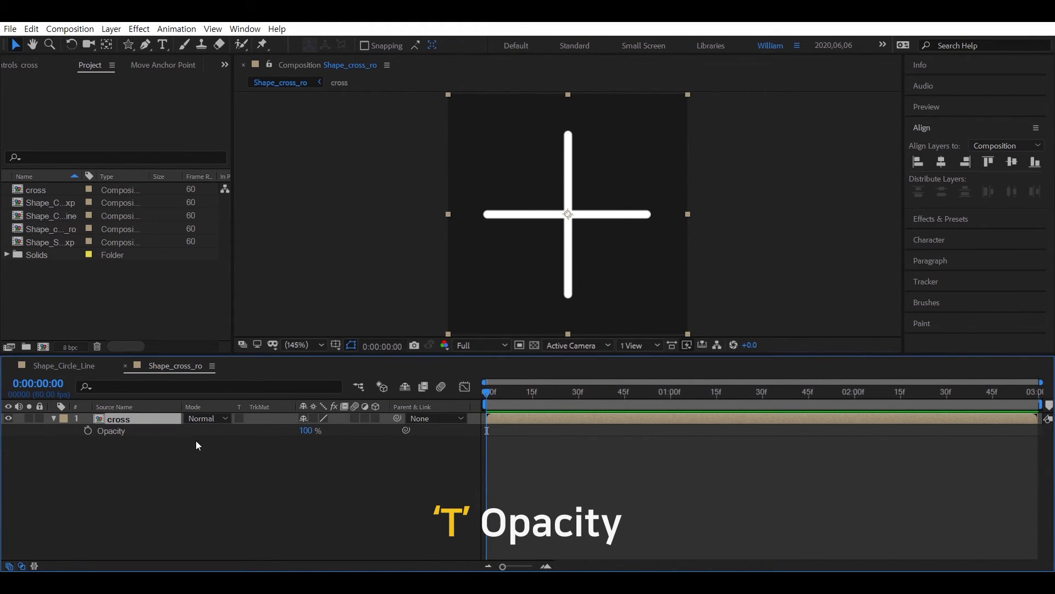
left_click(88, 431)
left_click(305, 430)
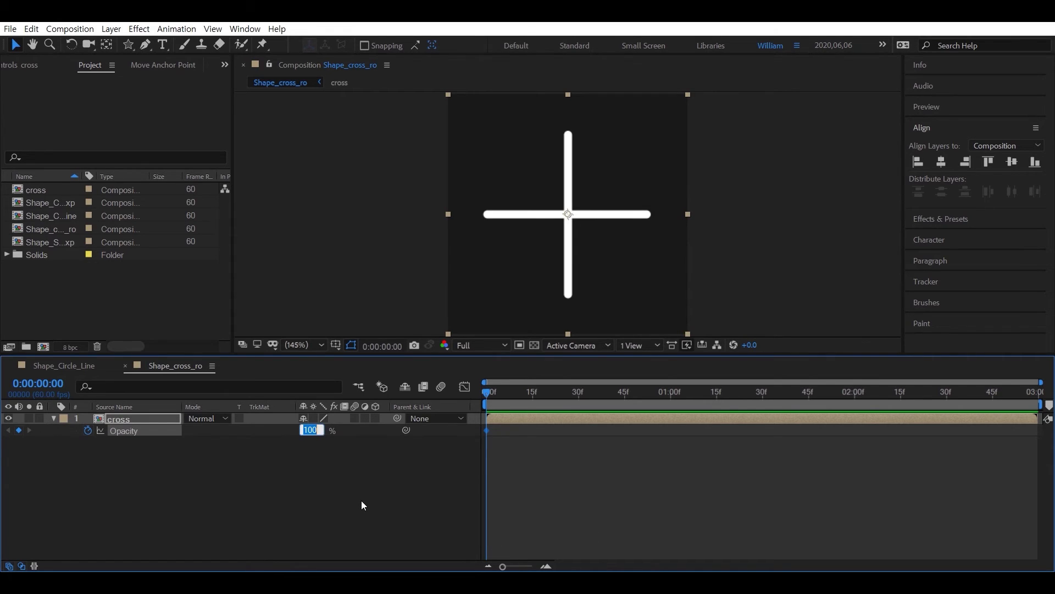
type("0")
left_click(559, 459)
key("ctrl+shift+Right")
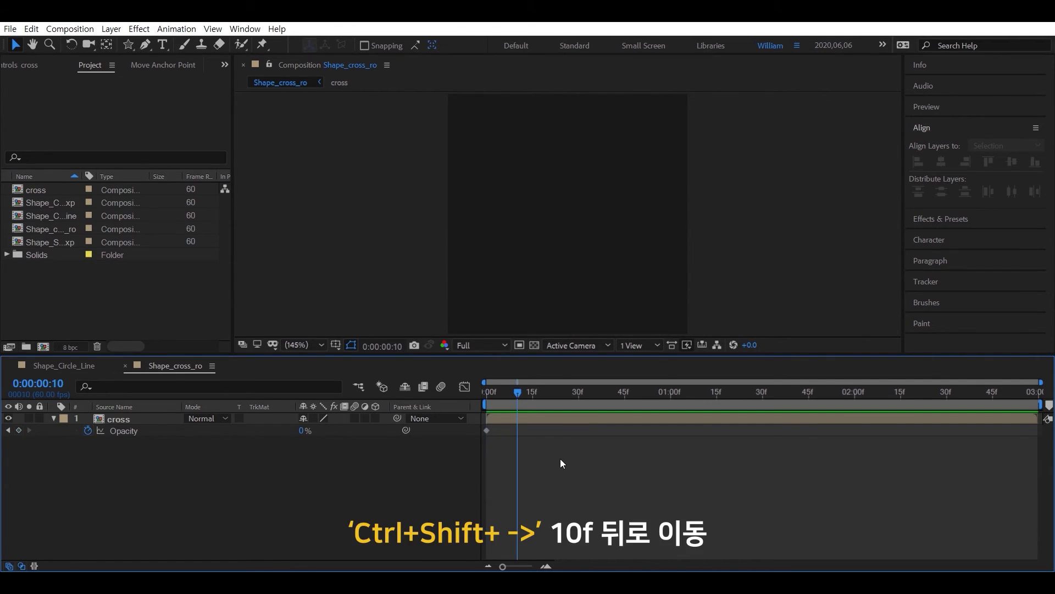
left_click(306, 431)
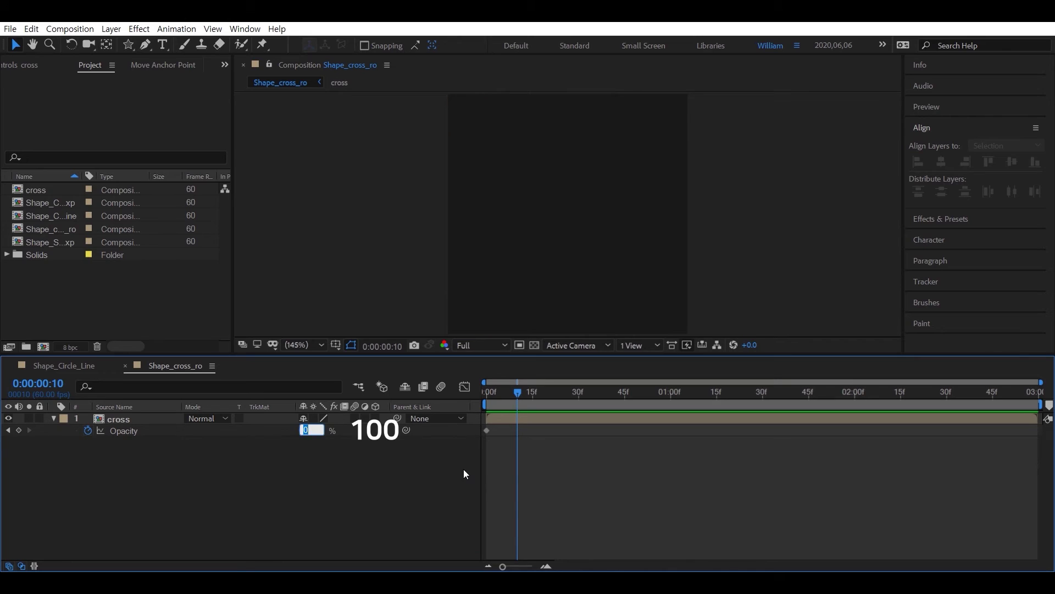
type("100")
key("Return")
Apply Easy Ease to both Opacity keyframes, preview, and show Rotation at 10f.
left_click_drag(545, 456, 487, 427)
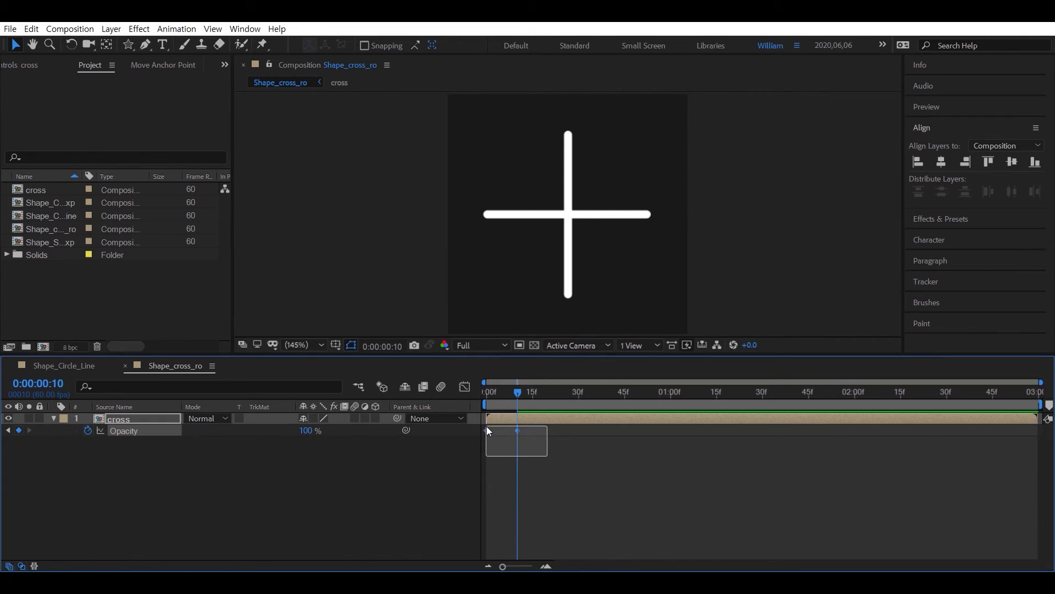
left_click_drag(546, 480, 477, 427)
key("F9")
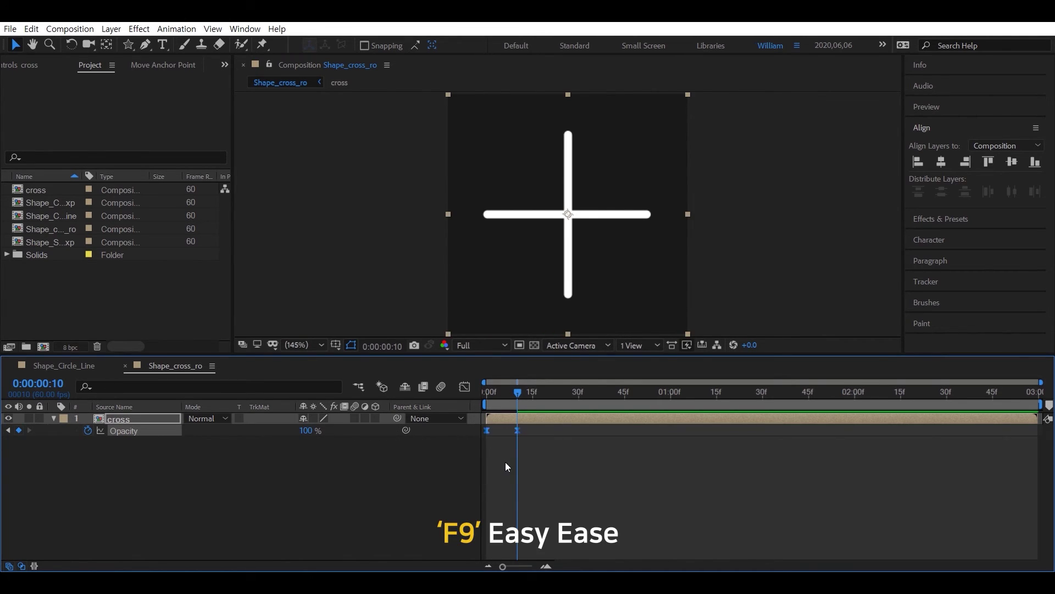
key("space")
left_click(607, 478)
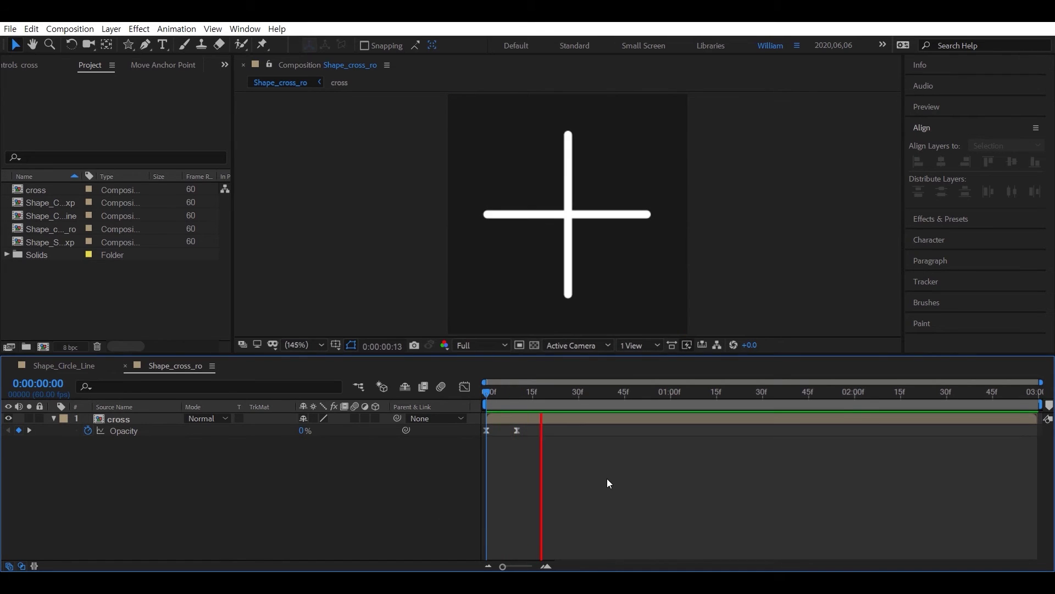
left_click_drag(597, 394, 507, 393)
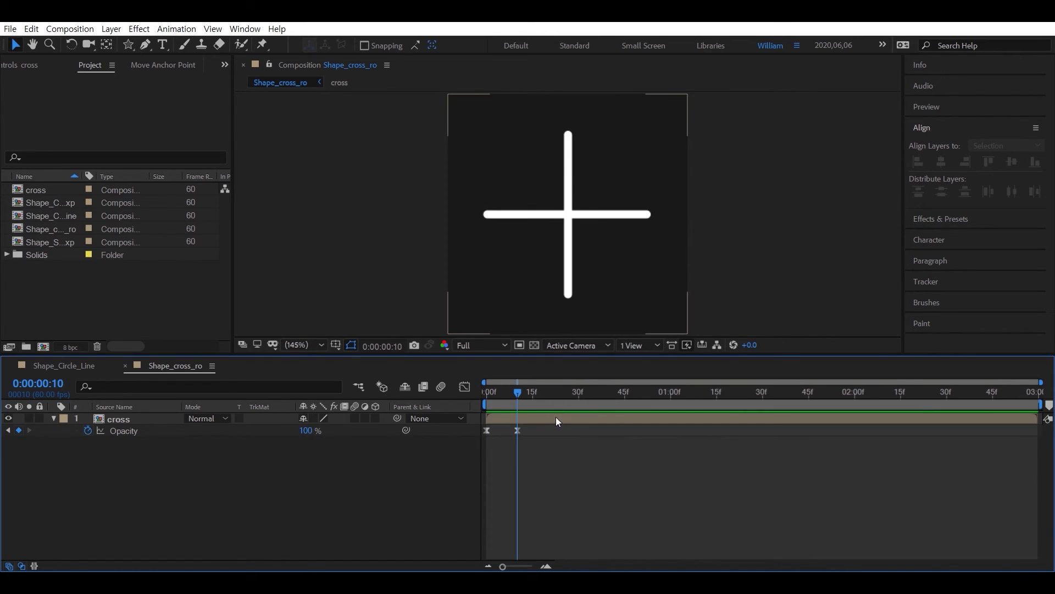
left_click(149, 420)
key("r")
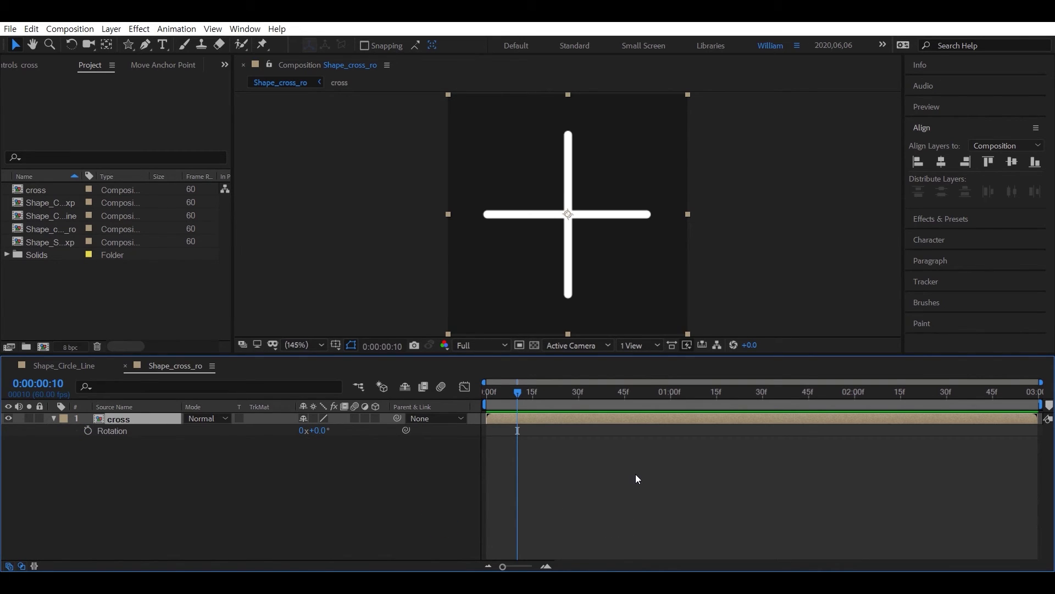
Keyframe the cross's Rotation from 0° at 10f to 90° at 30f and preview it.
left_click(88, 430)
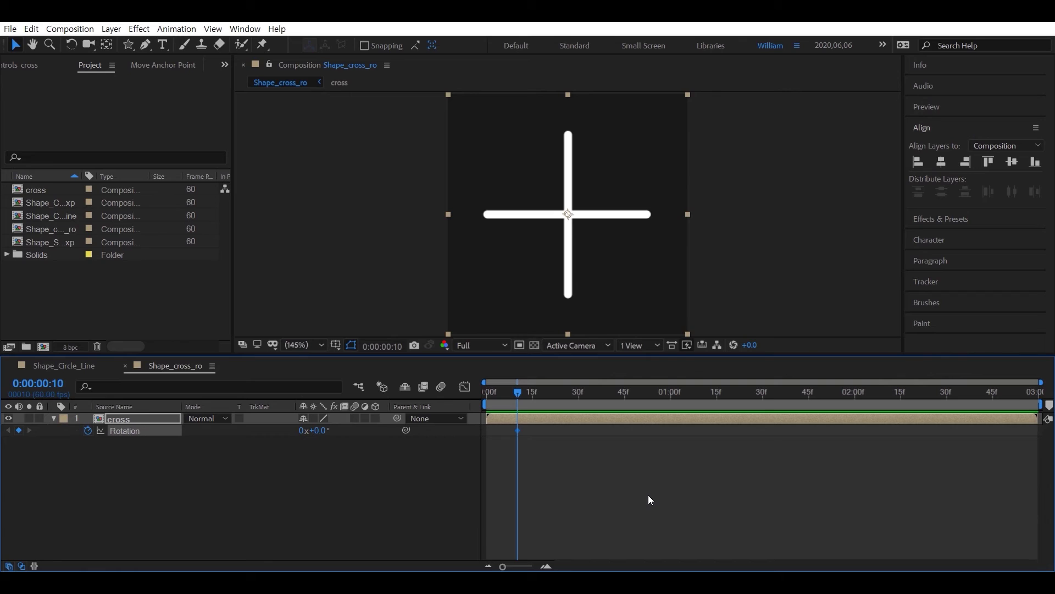
key("ctrl+shift+Right")
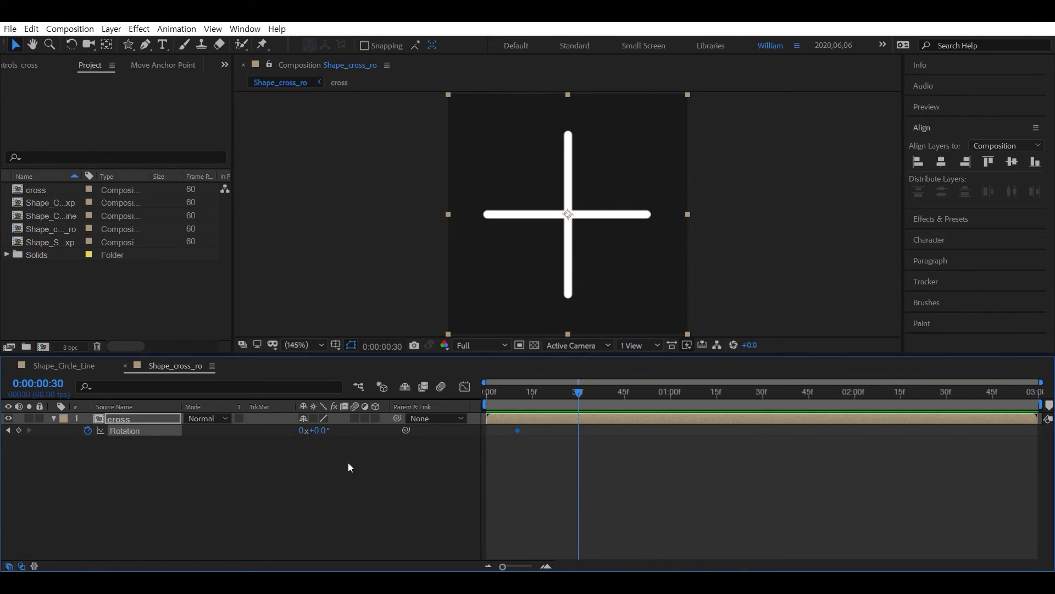
left_click(324, 434)
type("90")
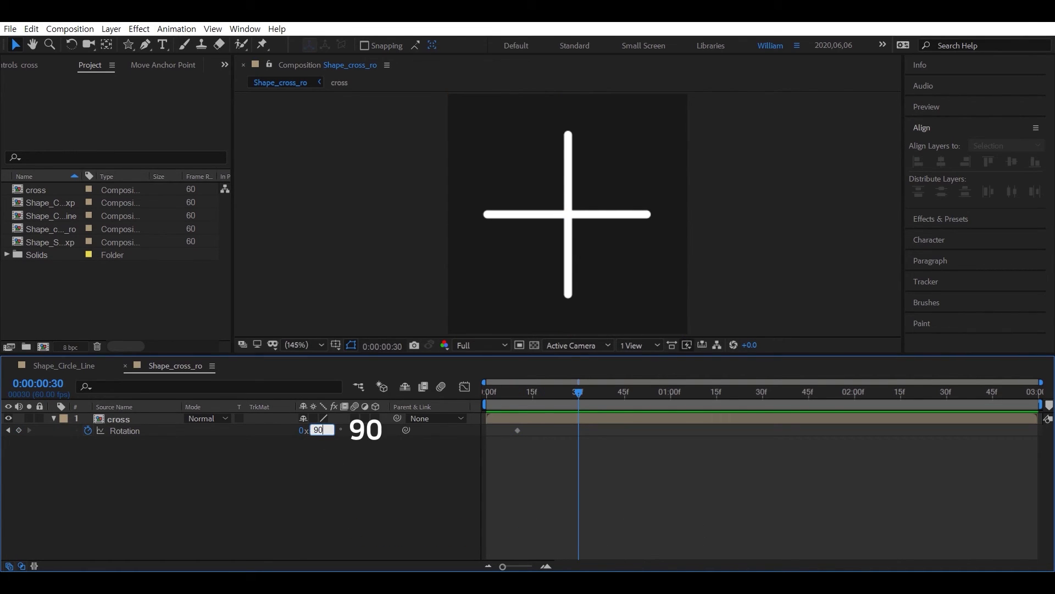
key("Return")
left_click(564, 476)
left_click_drag(578, 393, 440, 394)
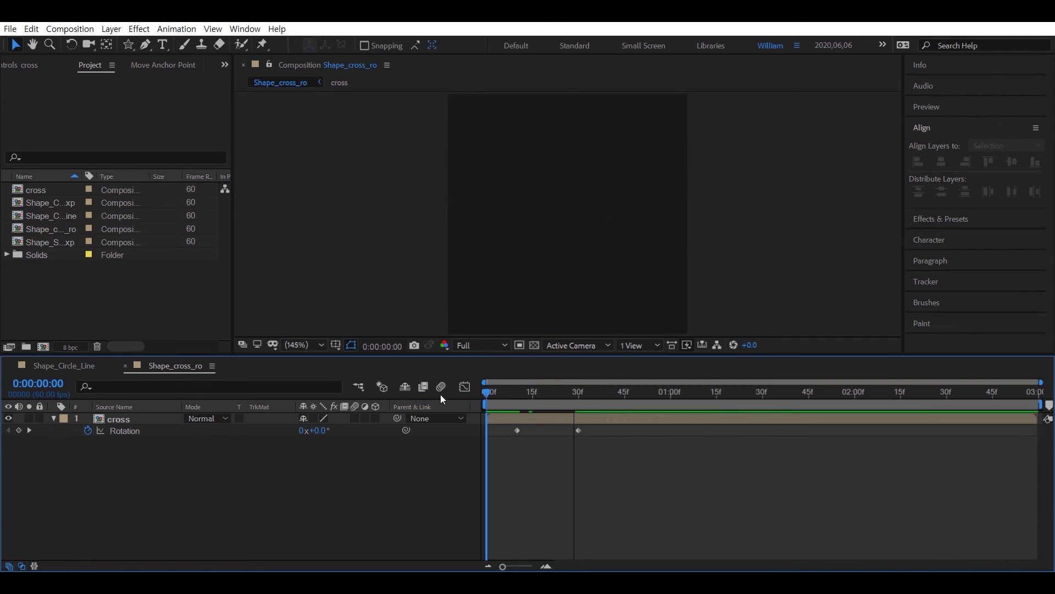
key("space")
mouse_move(655, 393)
left_mouse_down()
mouse_move(592, 394)
mouse_move(575, 431)
mouse_move(607, 431)
left_mouse_up()
Move the 90° Rotation keyframe to 40f, then to 50f, and ease both keyframes.
key("shift+Page_Down")
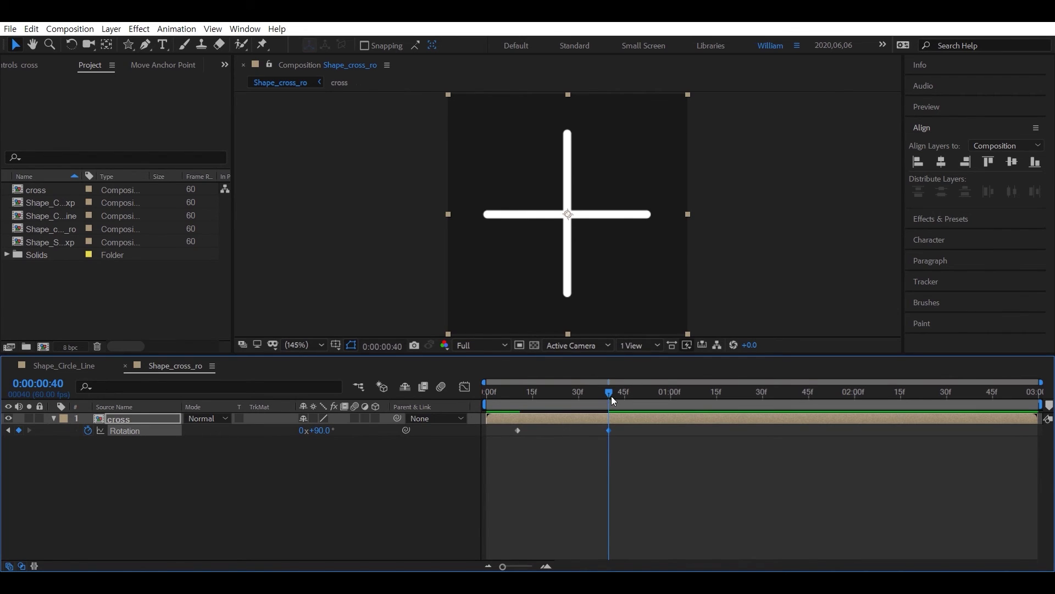
left_click_drag(610, 393, 454, 391)
left_click(630, 490)
key("space")
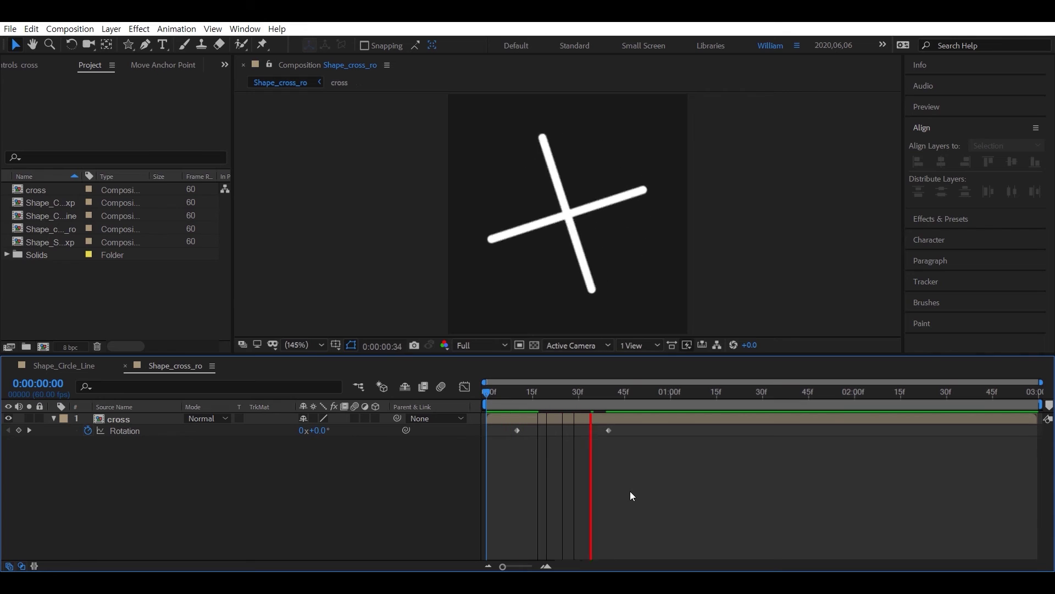
left_click_drag(652, 393, 615, 392)
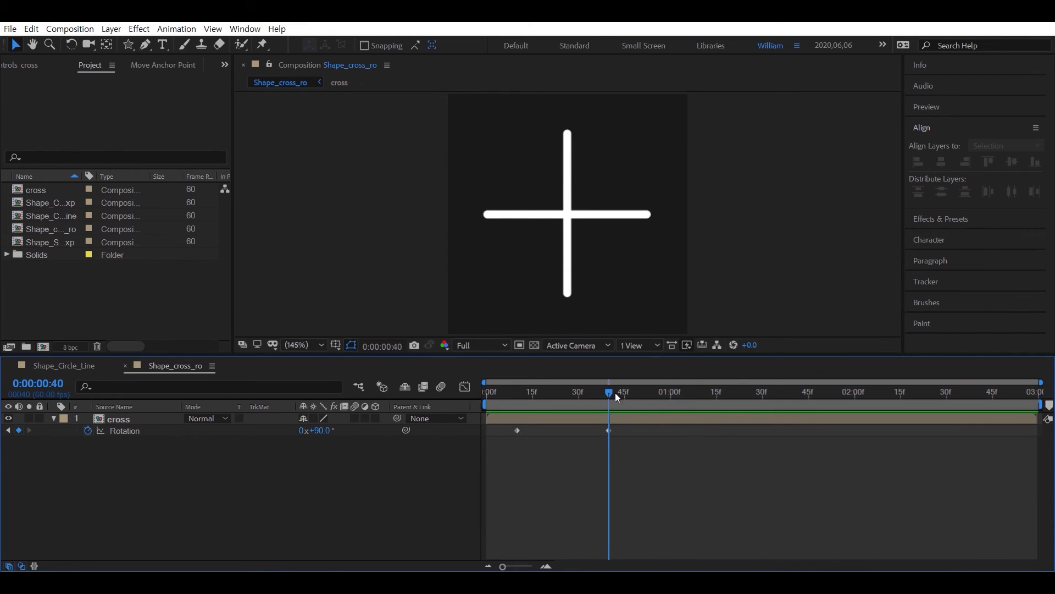
key("shift+Page_Down")
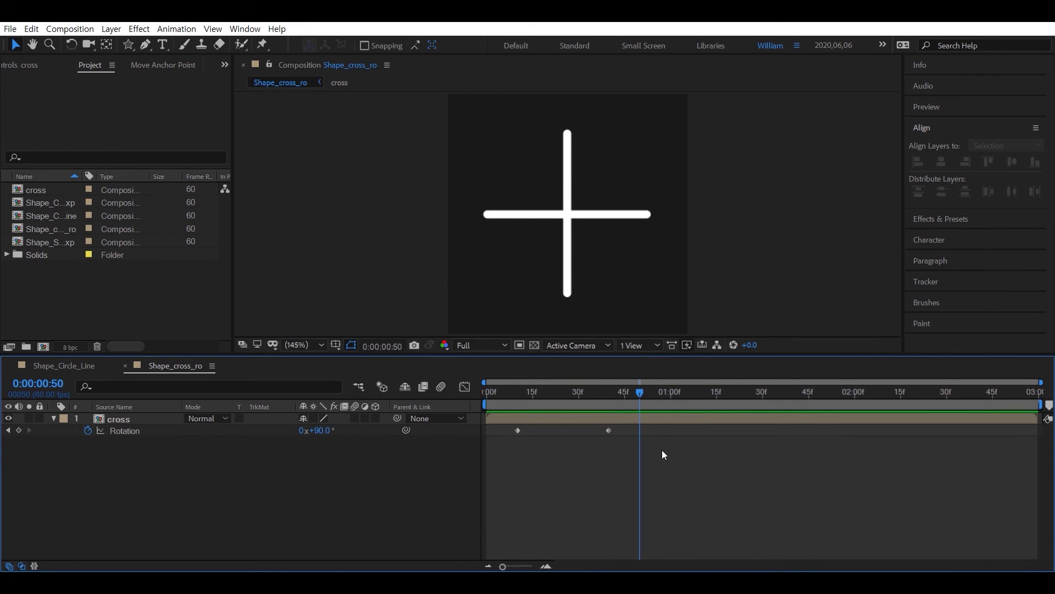
mouse_move(663, 455)
left_mouse_down()
mouse_move(606, 434)
mouse_move(639, 431)
left_mouse_up()
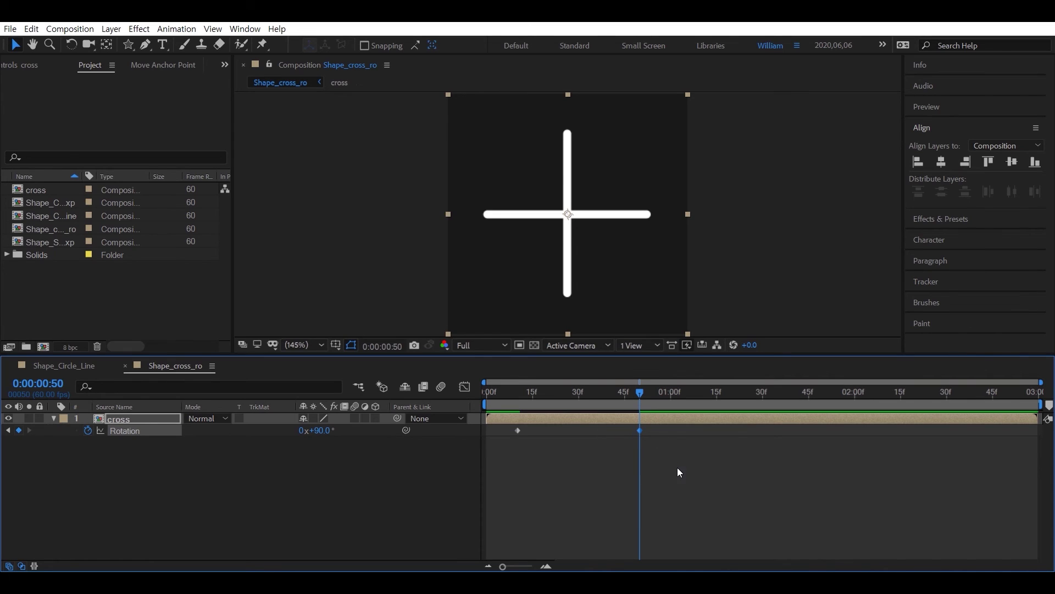
left_click_drag(695, 483, 505, 428)
key("Home")
left_click(671, 491)
Preview the eased 10f–50f rotation from the start several times.
key("space")
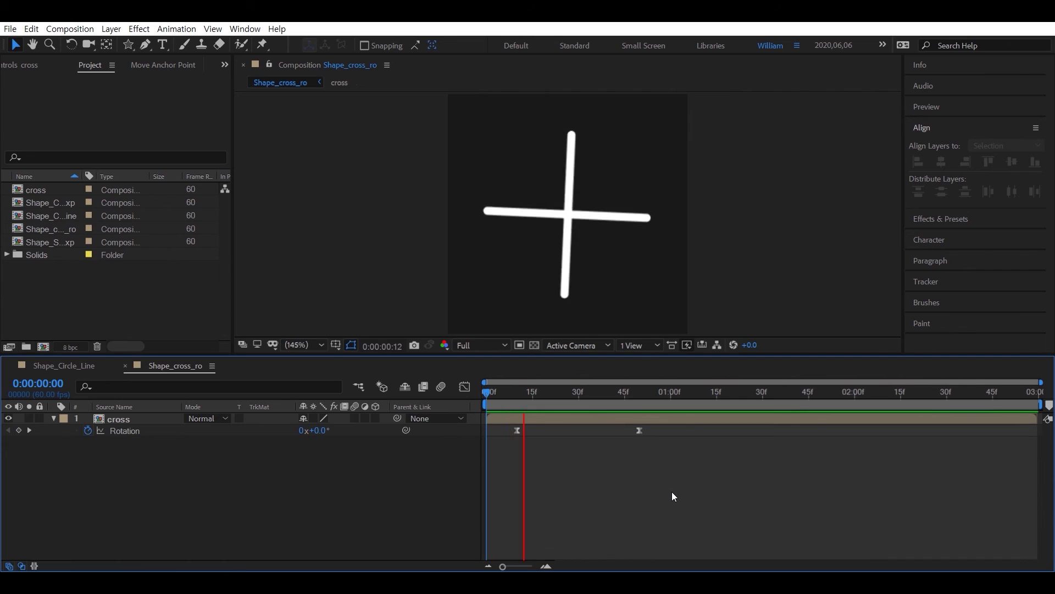
left_click_drag(724, 393, 486, 394)
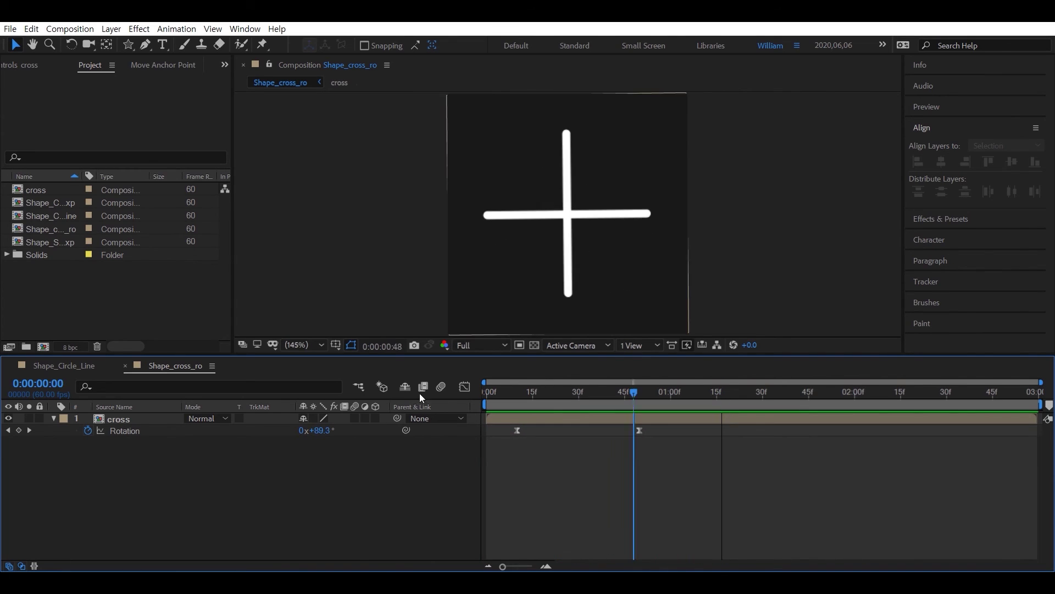
key("space")
key("space")
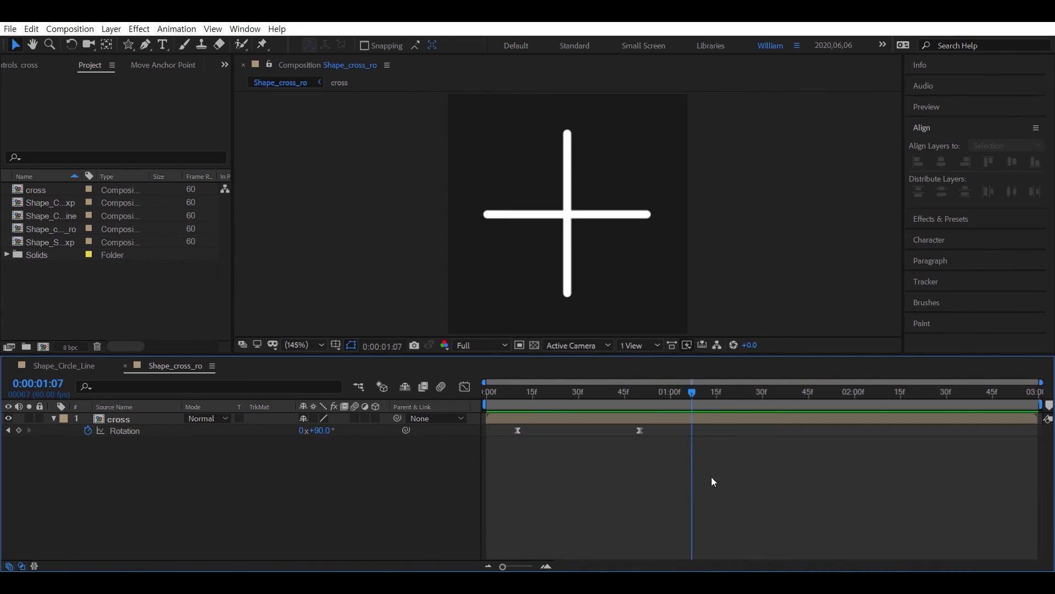
left_click_drag(691, 395, 487, 395)
key("space")
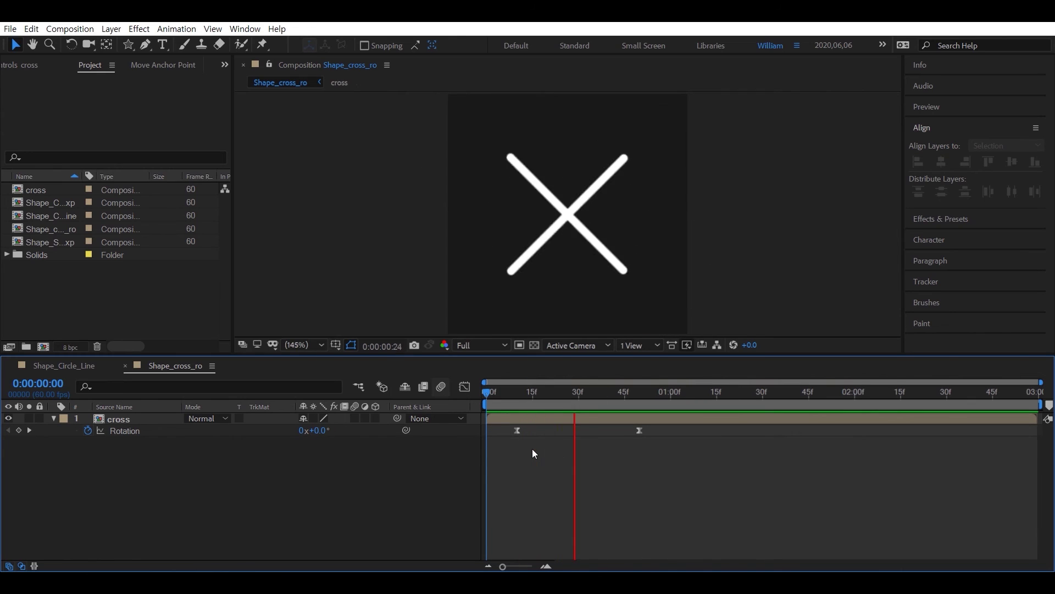
key("space")
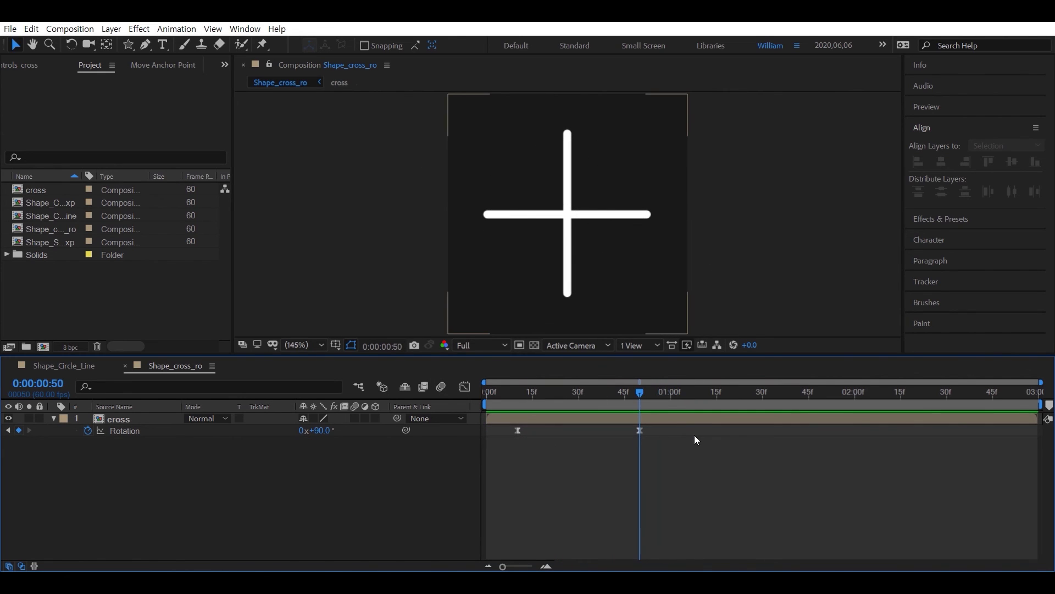
Move the 90° Rotation keyframe to 0:00:01:00 and preview the longer turn.
key("shift+Page_Down")
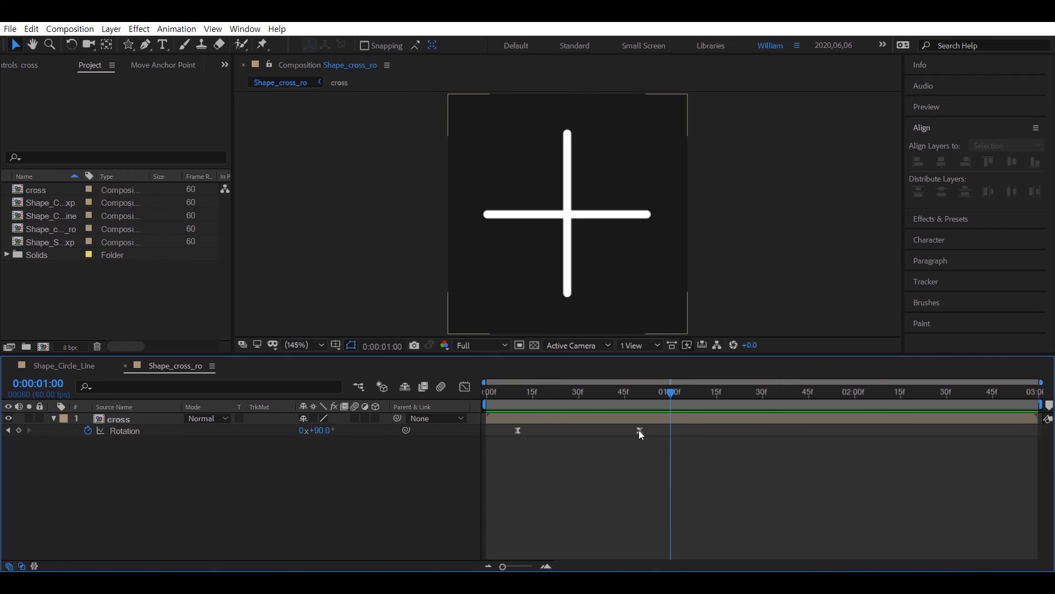
mouse_move(638, 430)
left_mouse_down()
mouse_move(670, 430)
mouse_move(486, 394)
left_mouse_up()
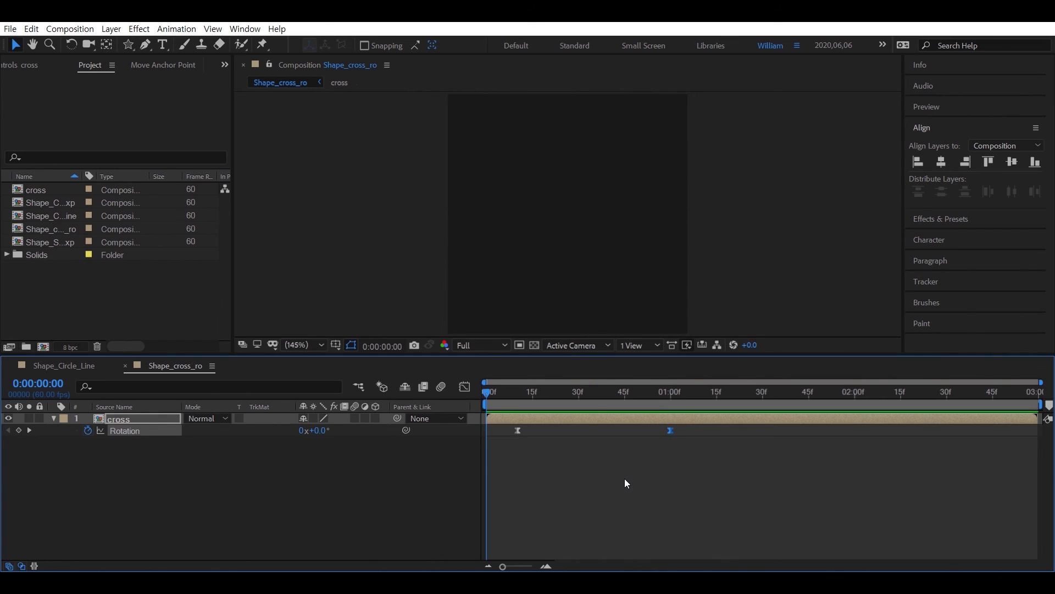
key("space")
left_click(752, 396)
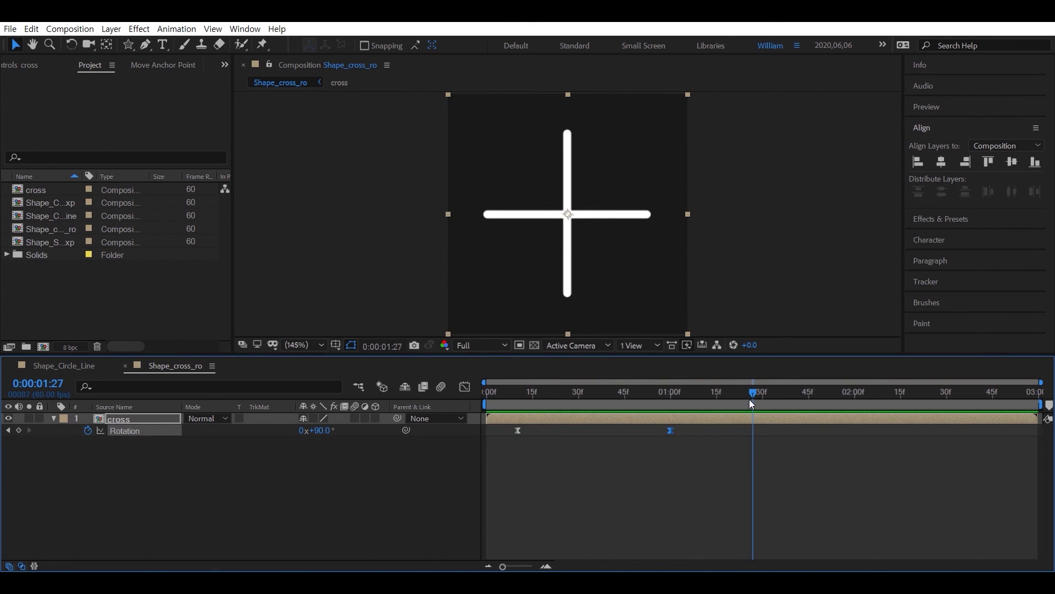
left_click_drag(752, 396, 487, 395)
key("space")
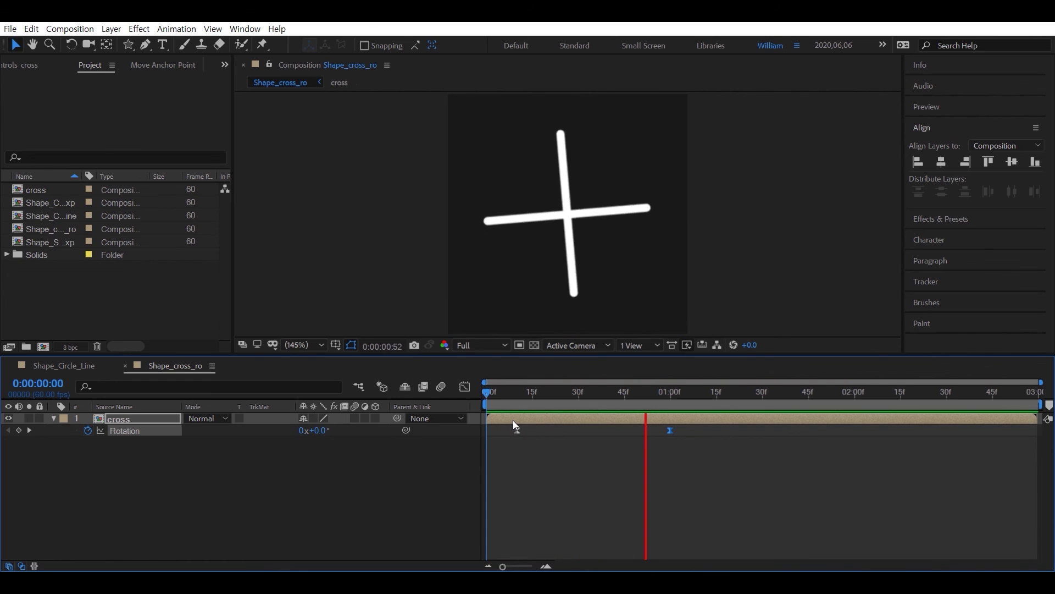
key("space")
left_click(660, 454)
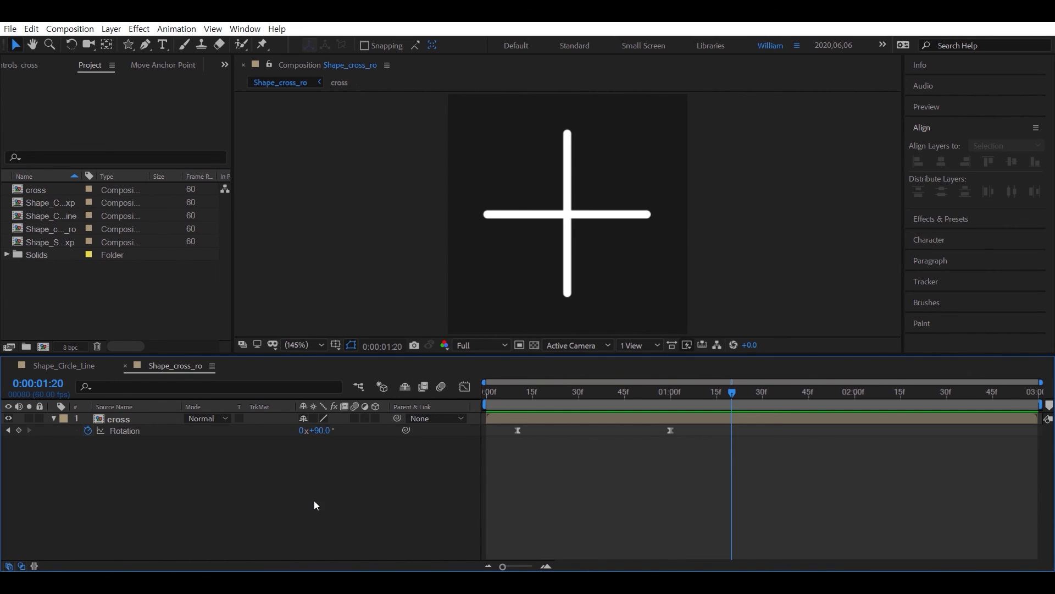